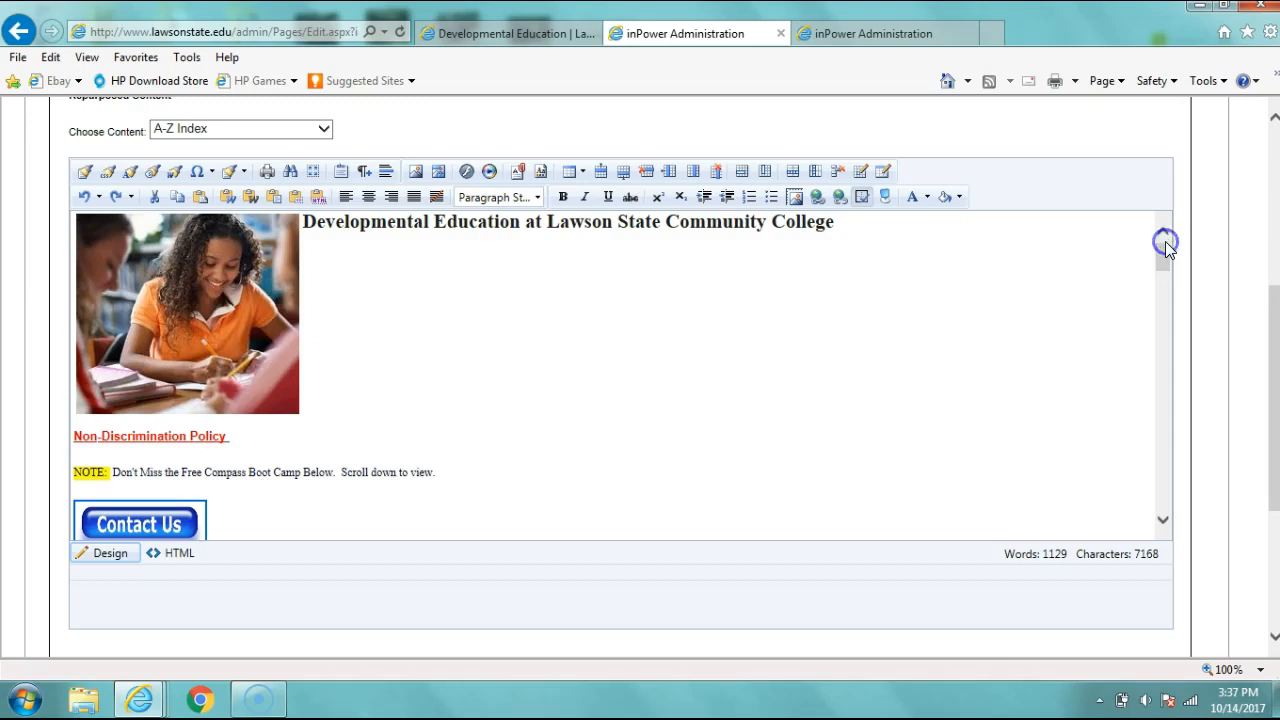
- Open the site map and set the Developmental Education page under LSCC Programs to Active and Visible
click(1163, 254)
mouse_move(1165, 250)
mouse_down()
mouse_move(1168, 314)
mouse_move(1176, 248)
mouse_up()
click(855, 36)
mouse_move(1277, 277)
mouse_down()
mouse_move(1275, 230)
mouse_move(1270, 297)
mouse_move(1271, 279)
mouse_up()
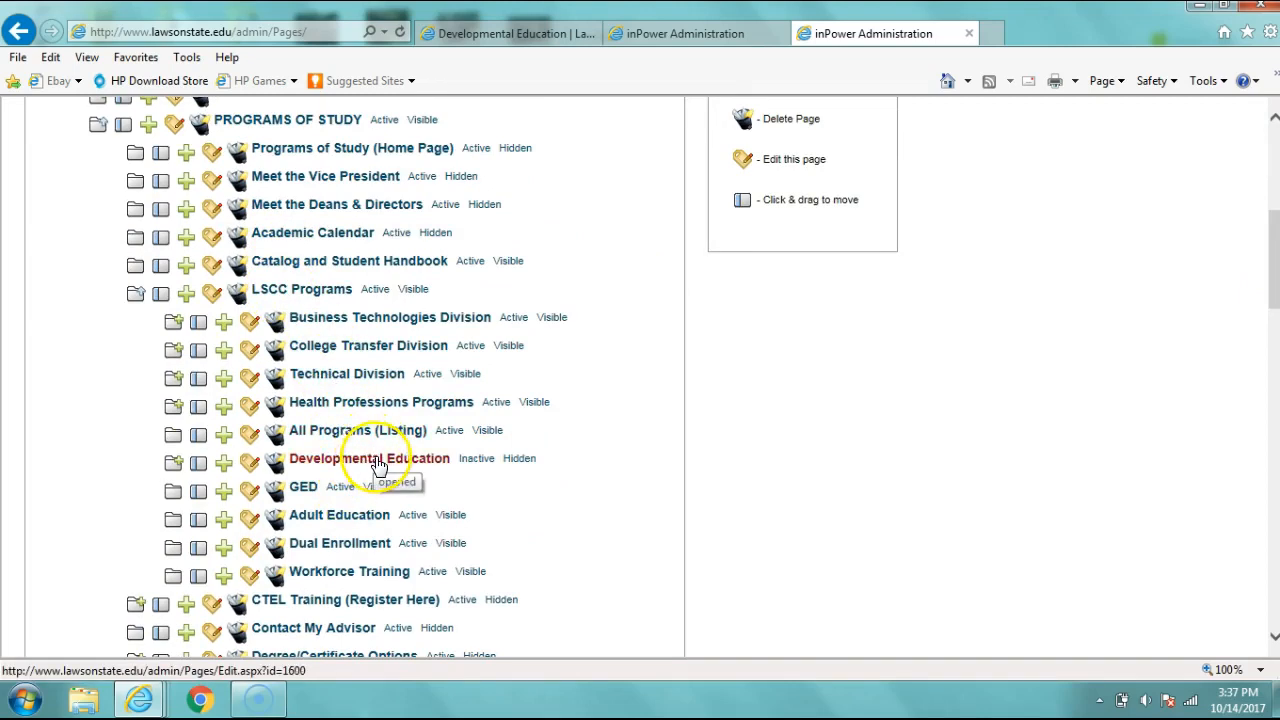
click(476, 462)
click(522, 462)
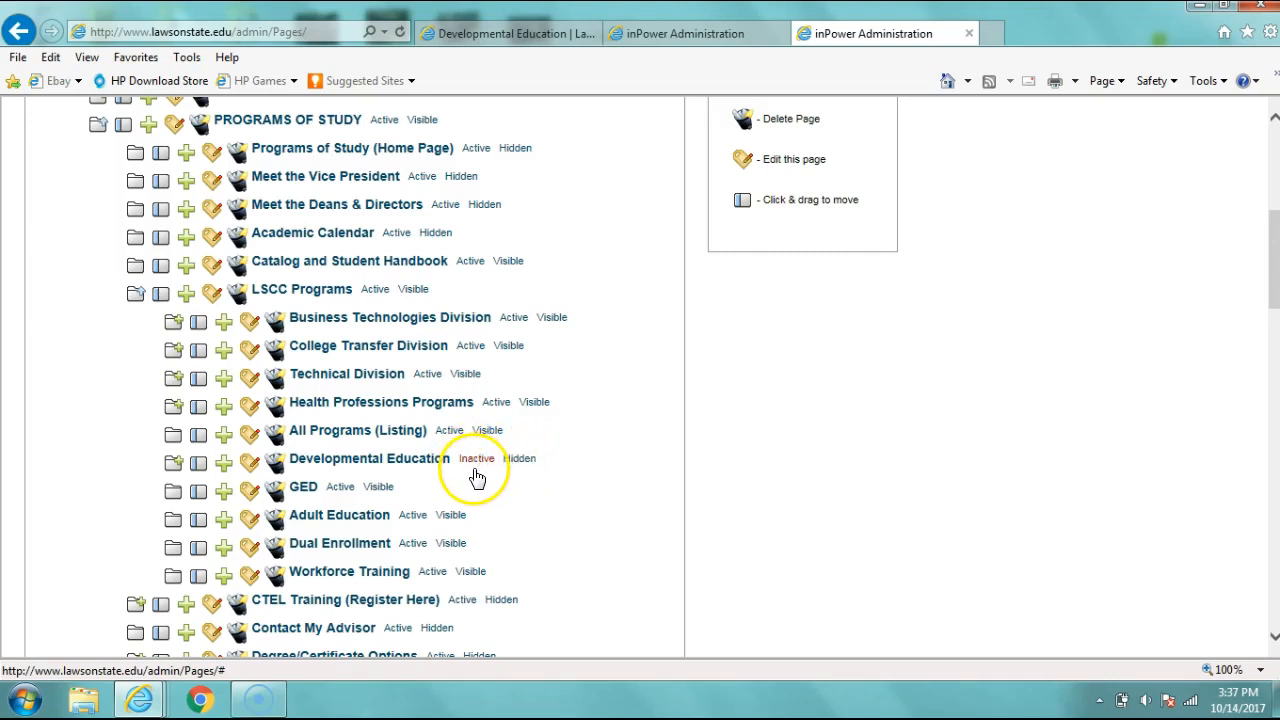
click(476, 468)
click(513, 460)
click(474, 463)
click(512, 462)
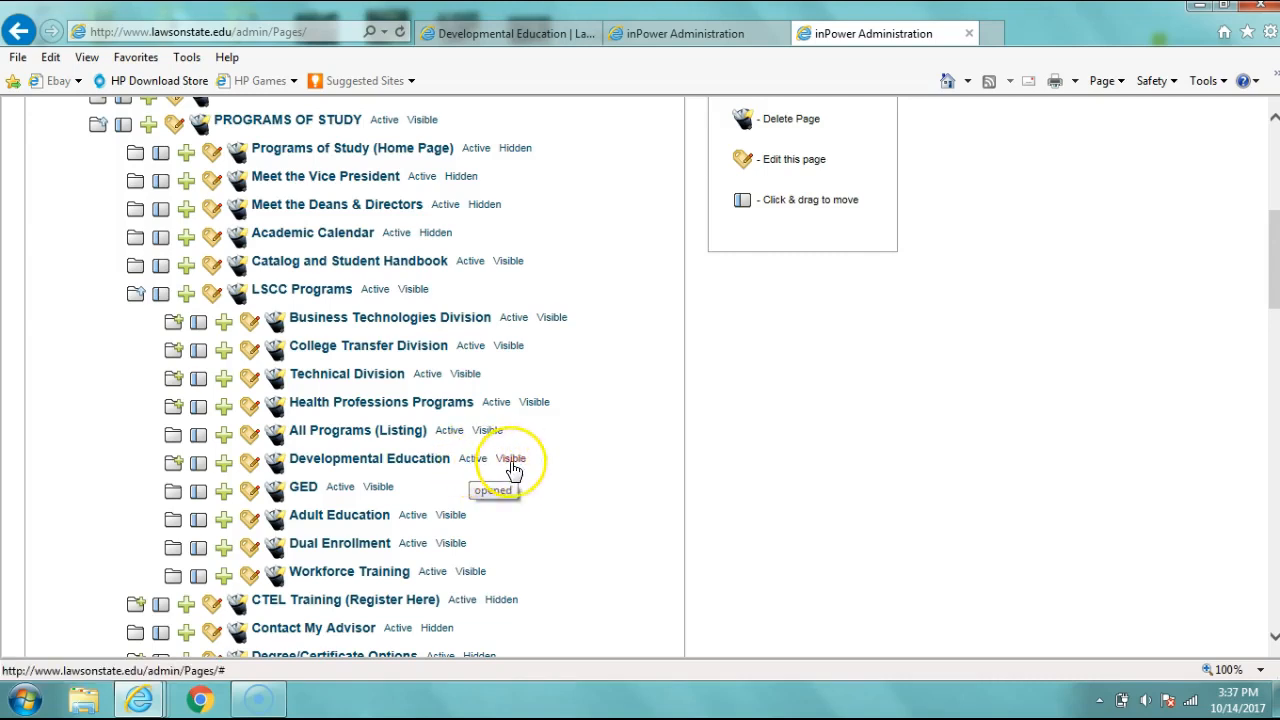
- Switch the Developmental Education page to Inactive and restore its Active and Visible statuses
click(474, 460)
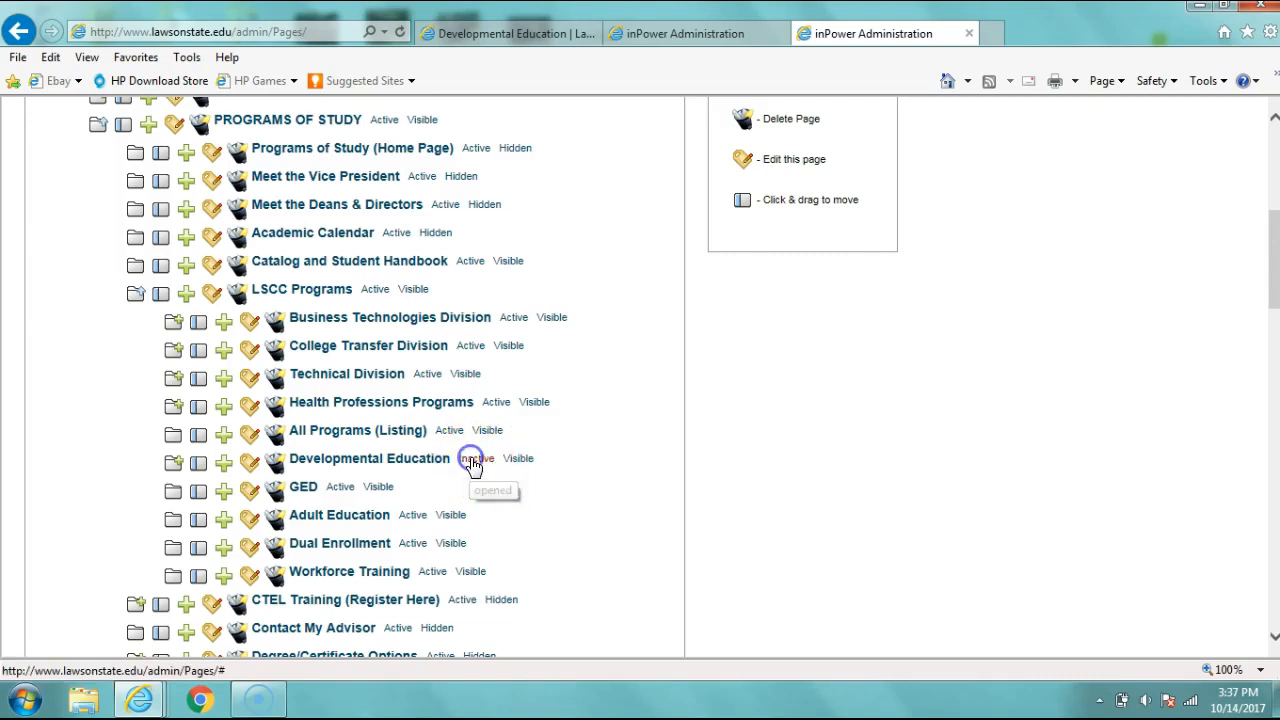
click(478, 460)
click(475, 459)
click(472, 459)
click(510, 460)
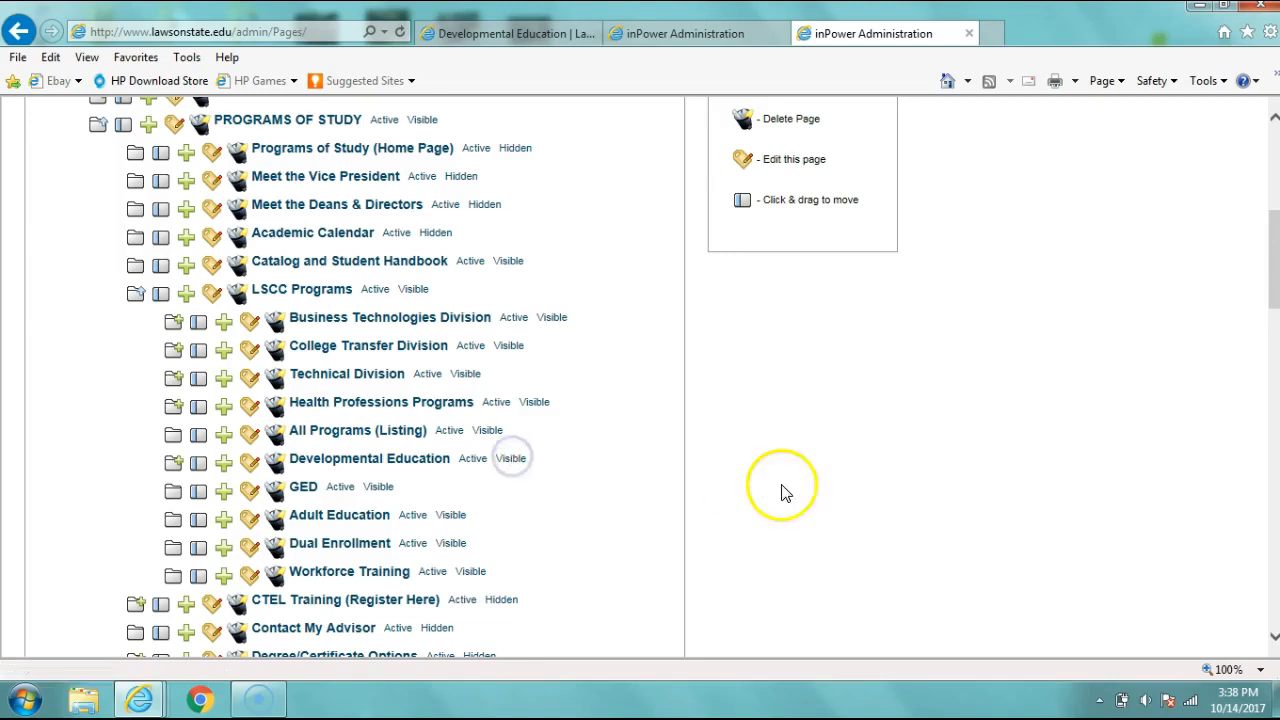
- Review the site map down to its save option, and examine the published Developmental Education page for layout and text formatting problems
drag(1273, 258, 1273, 575)
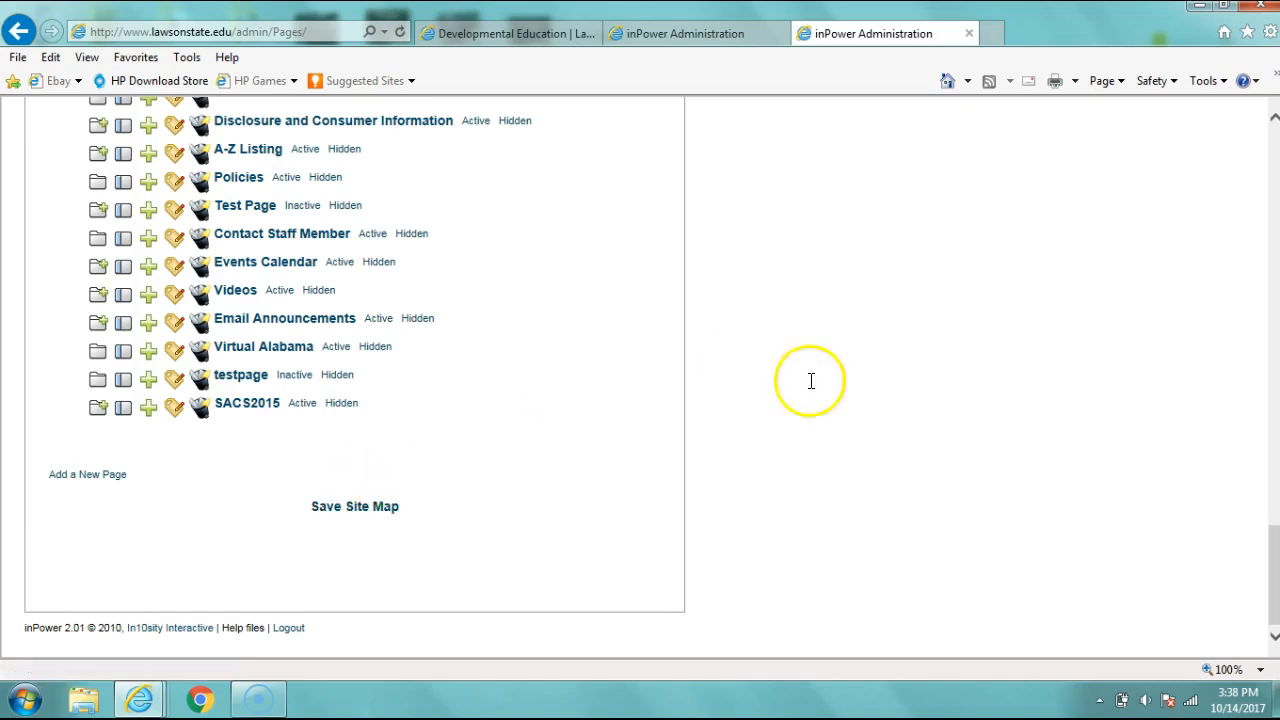
drag(1274, 572, 1277, 203)
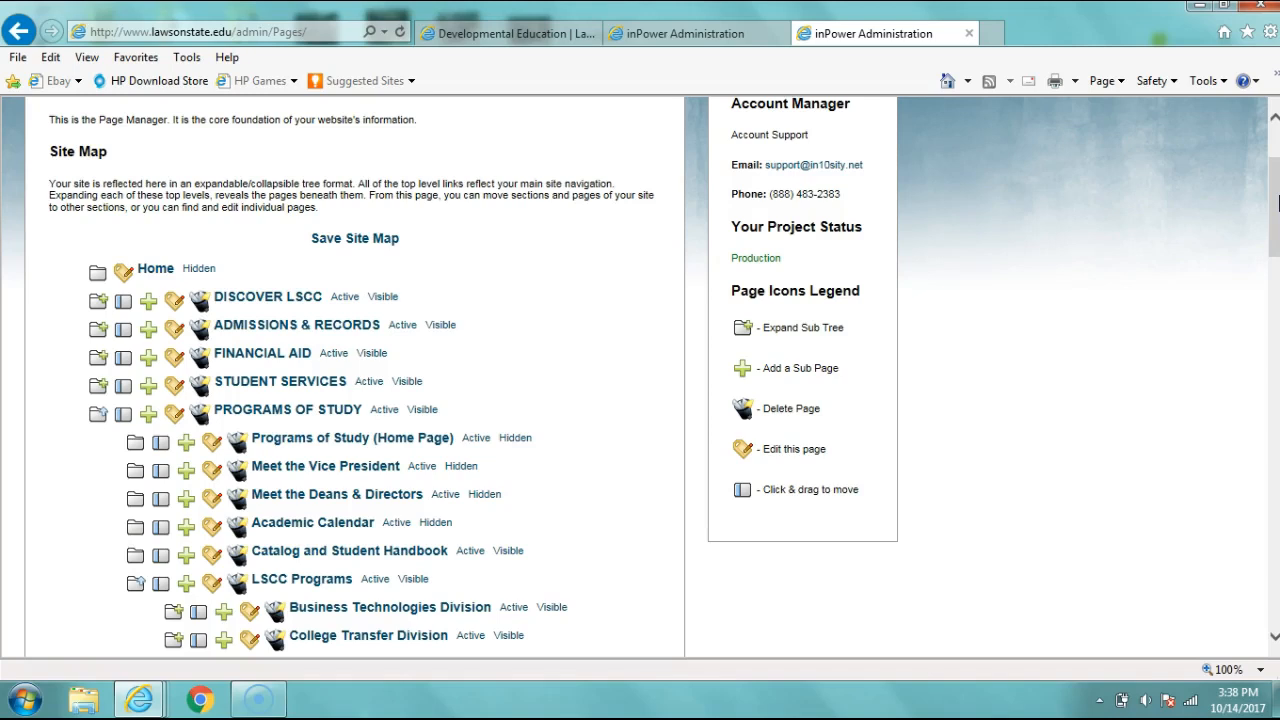
click(503, 38)
mouse_move(1277, 236)
mouse_down()
mouse_move(1277, 192)
mouse_move(1273, 235)
mouse_up()
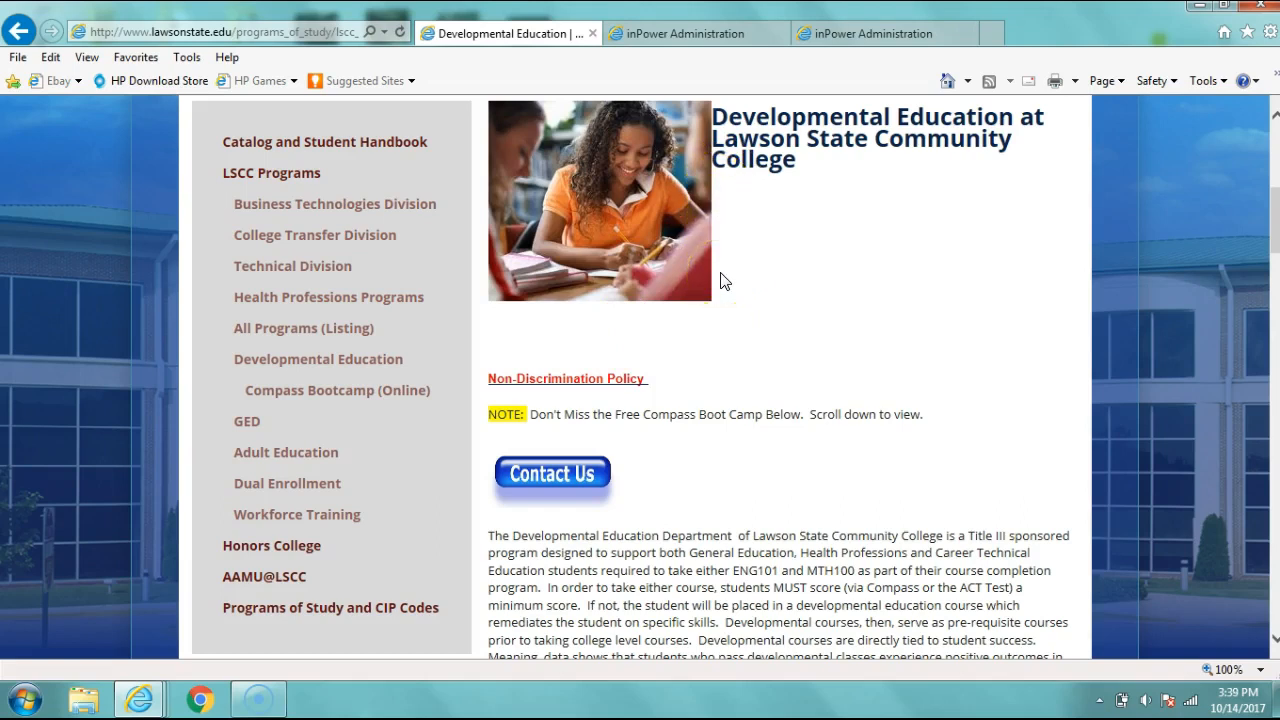
drag(1275, 220, 1275, 263)
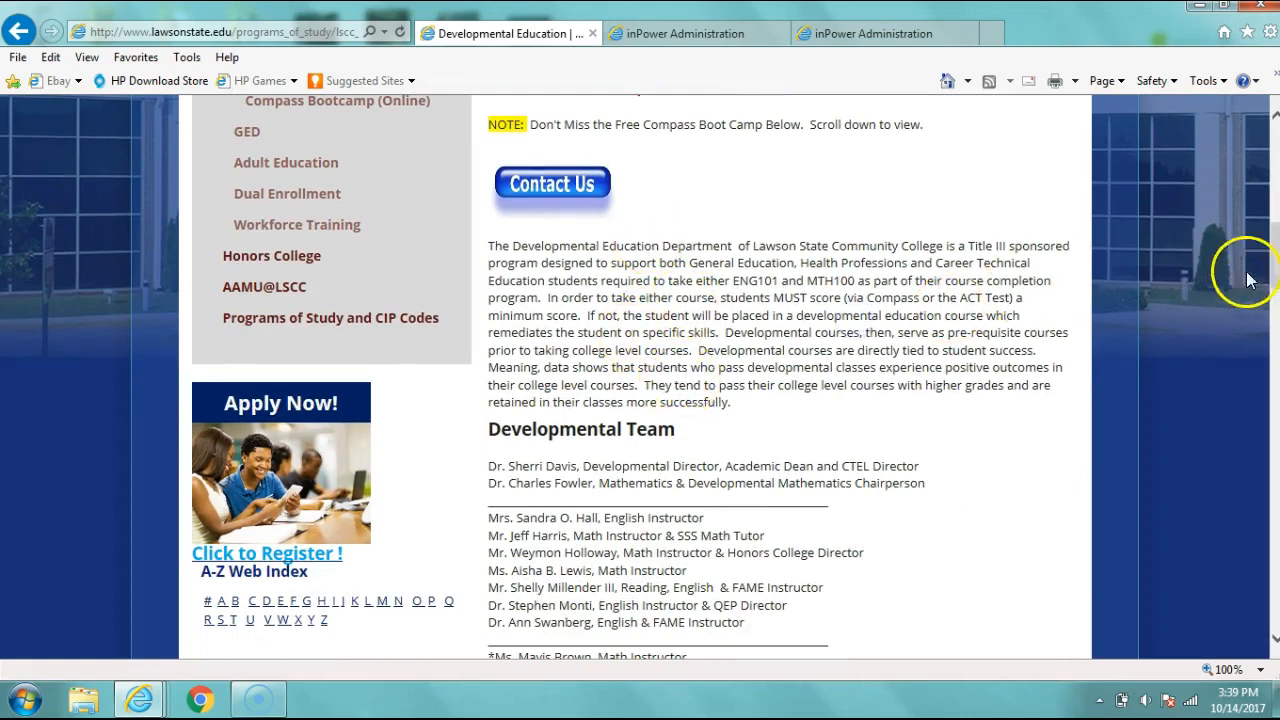
drag(1275, 252, 1275, 274)
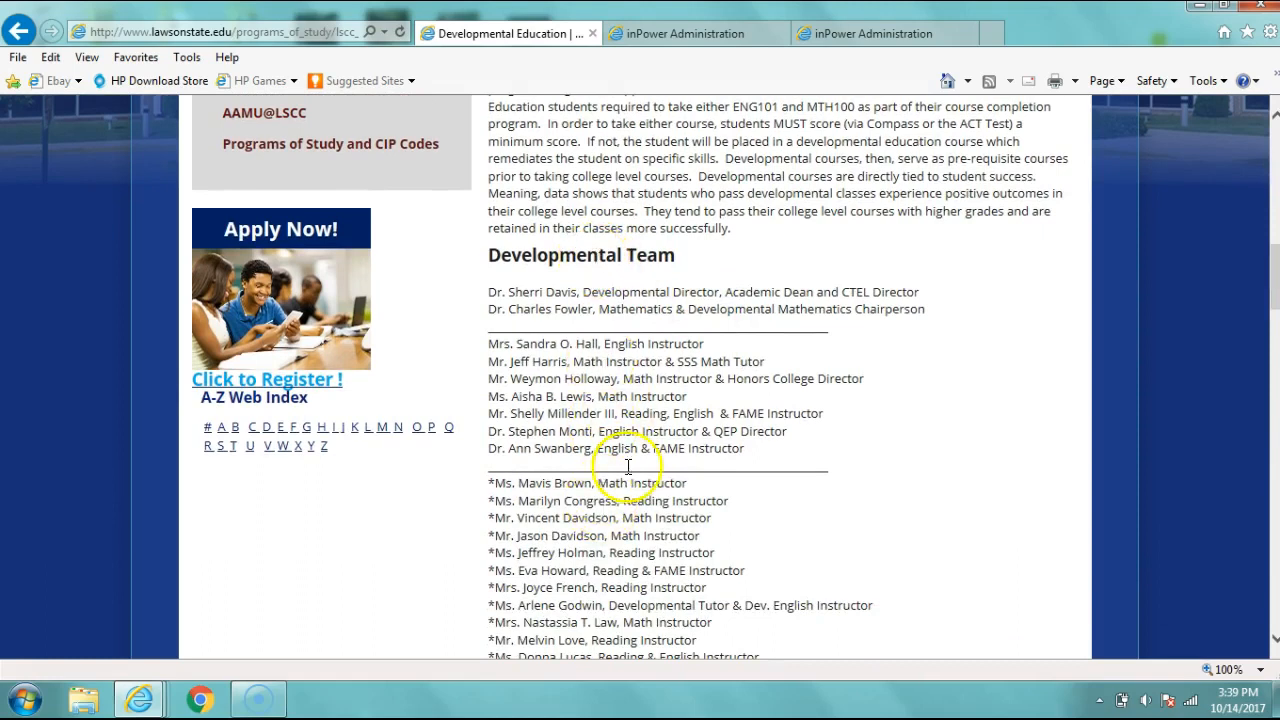
drag(1268, 266, 1275, 354)
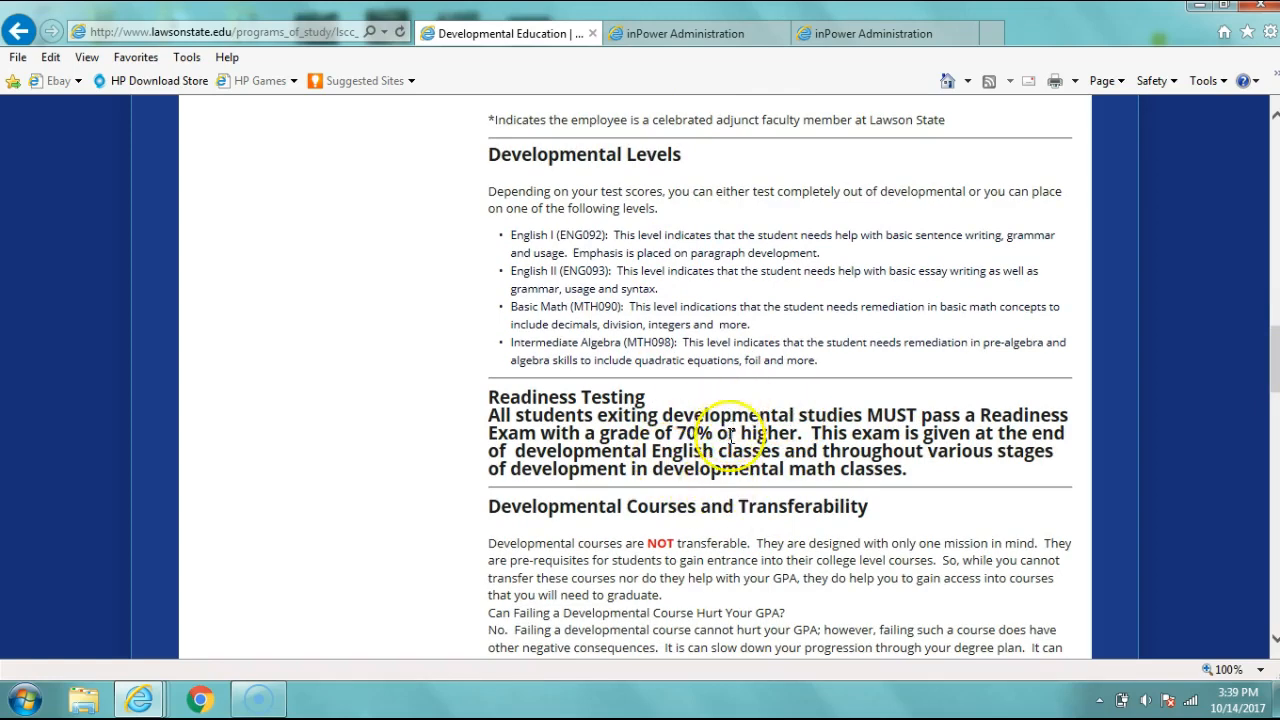
drag(1268, 337, 1275, 430)
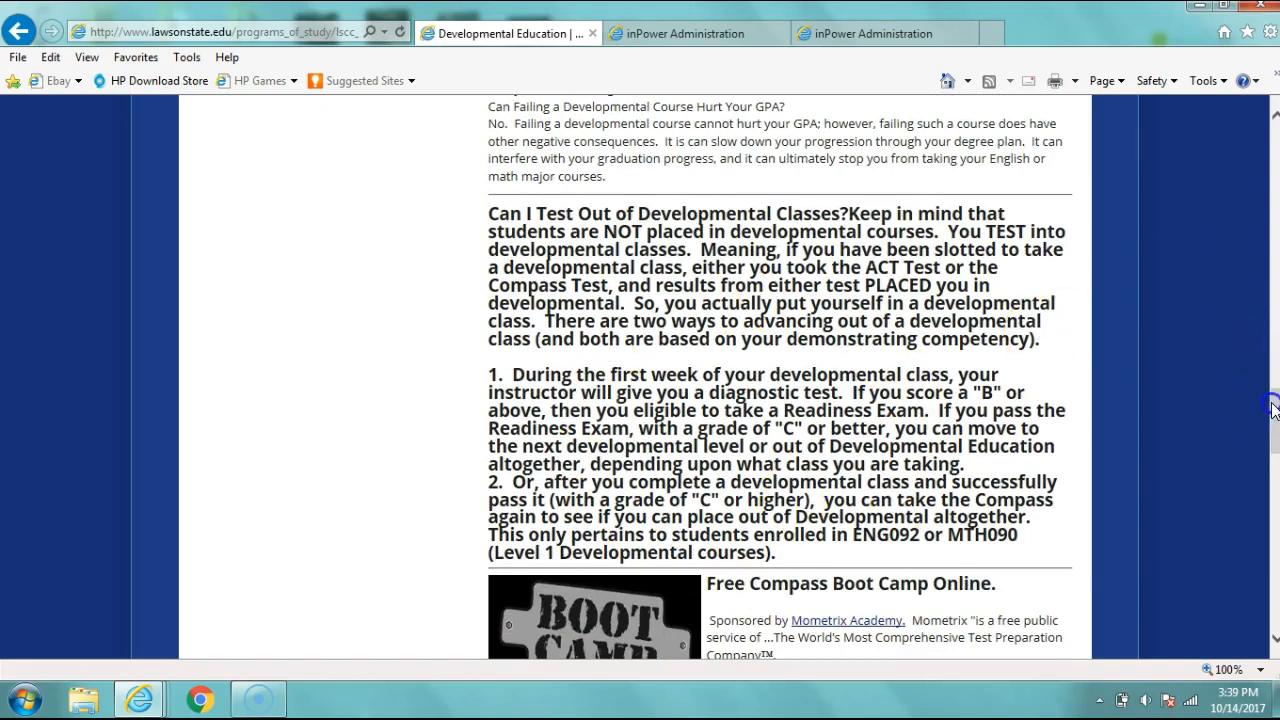
drag(1272, 410, 1272, 385)
click(868, 376)
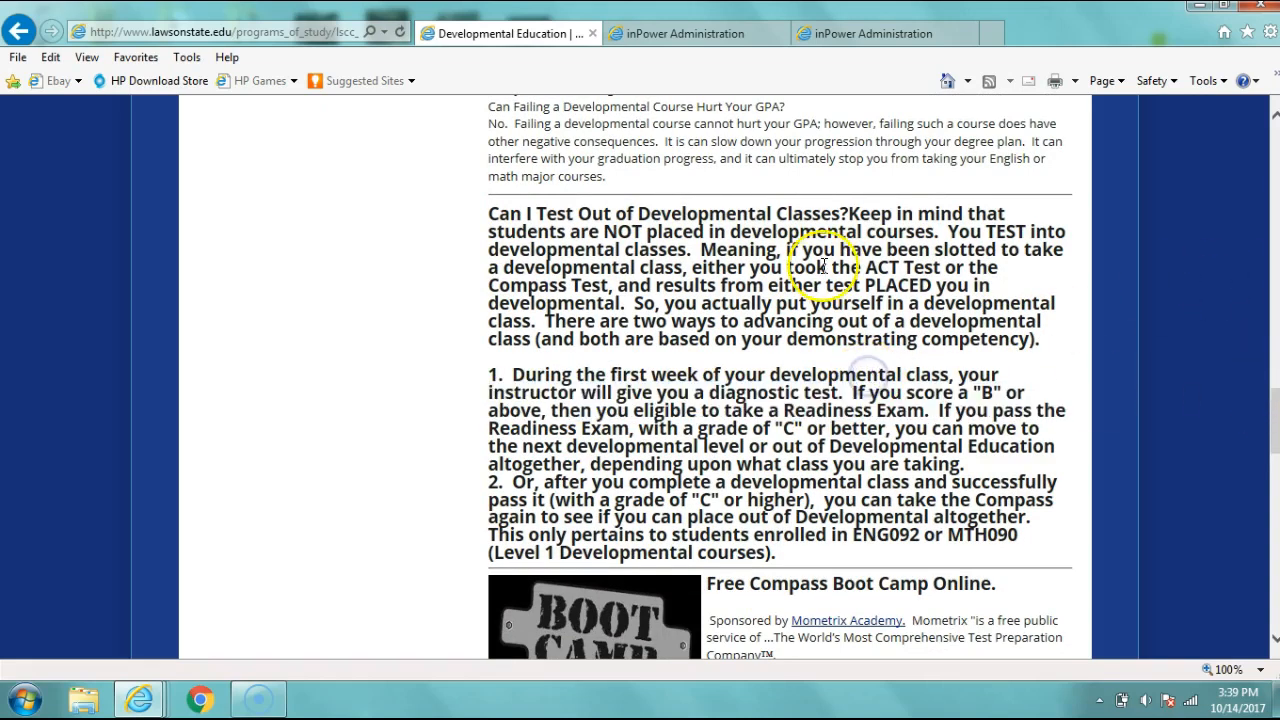
drag(1275, 414, 1275, 228)
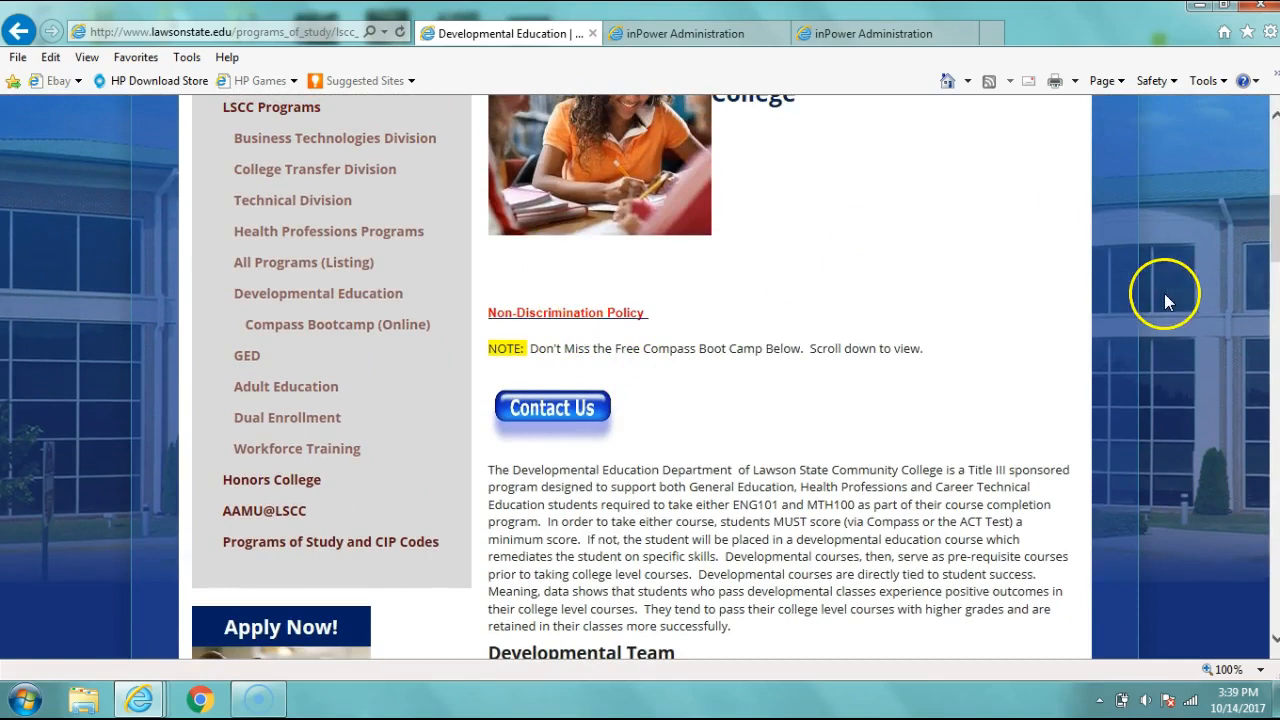
drag(1273, 253, 1275, 228)
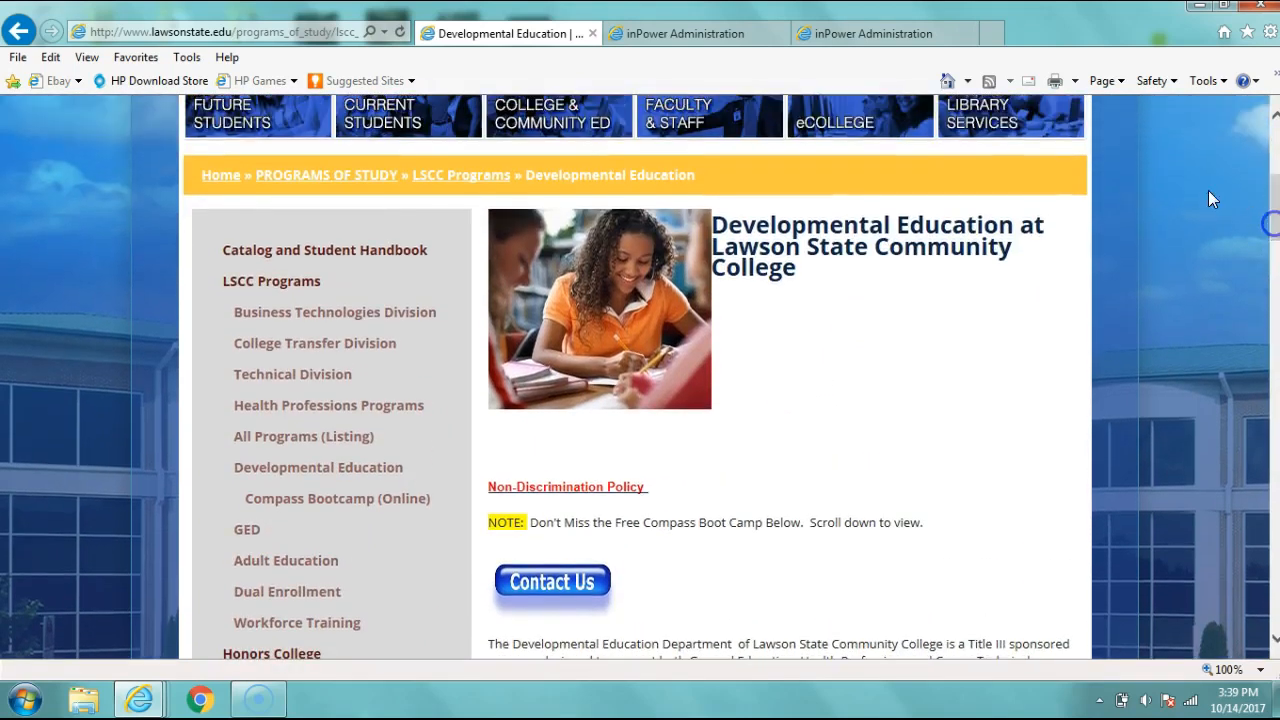
- Return to the Developmental Education page editor and set the alignment of the student photo to left
click(857, 35)
click(686, 38)
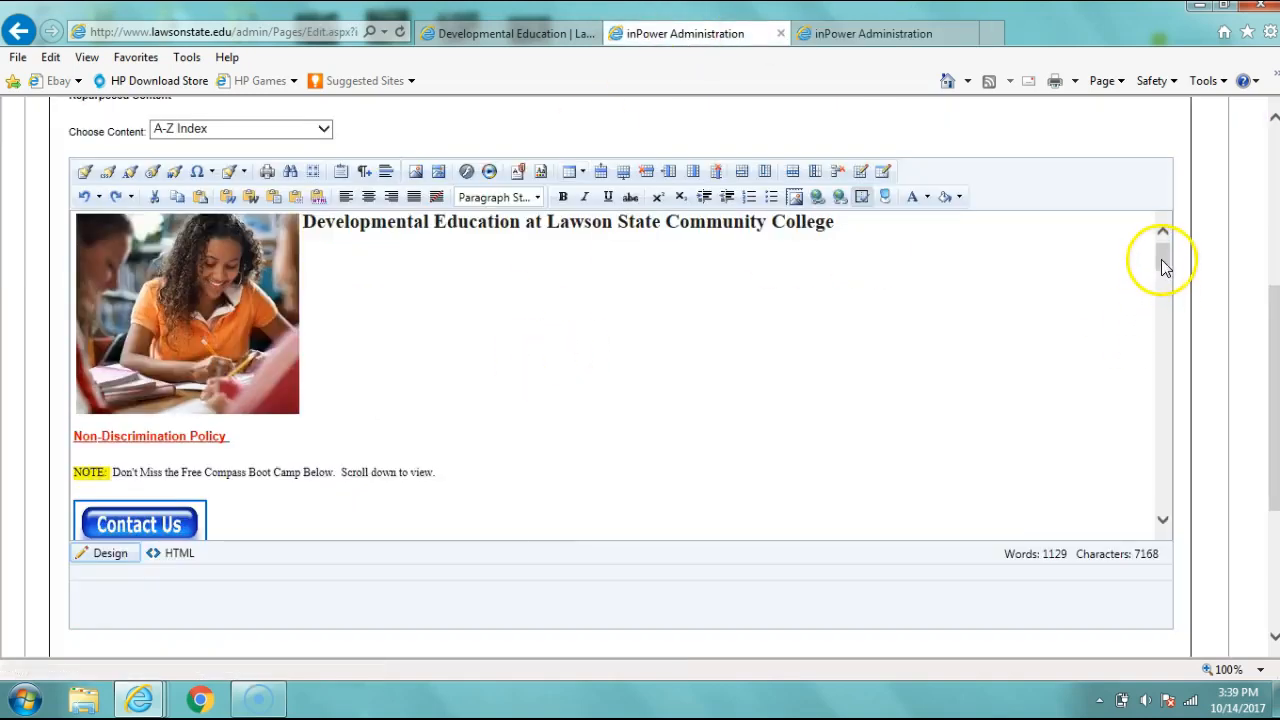
scroll(1161, 259, down, 1)
click(693, 489)
scroll(1162, 255, up, 1)
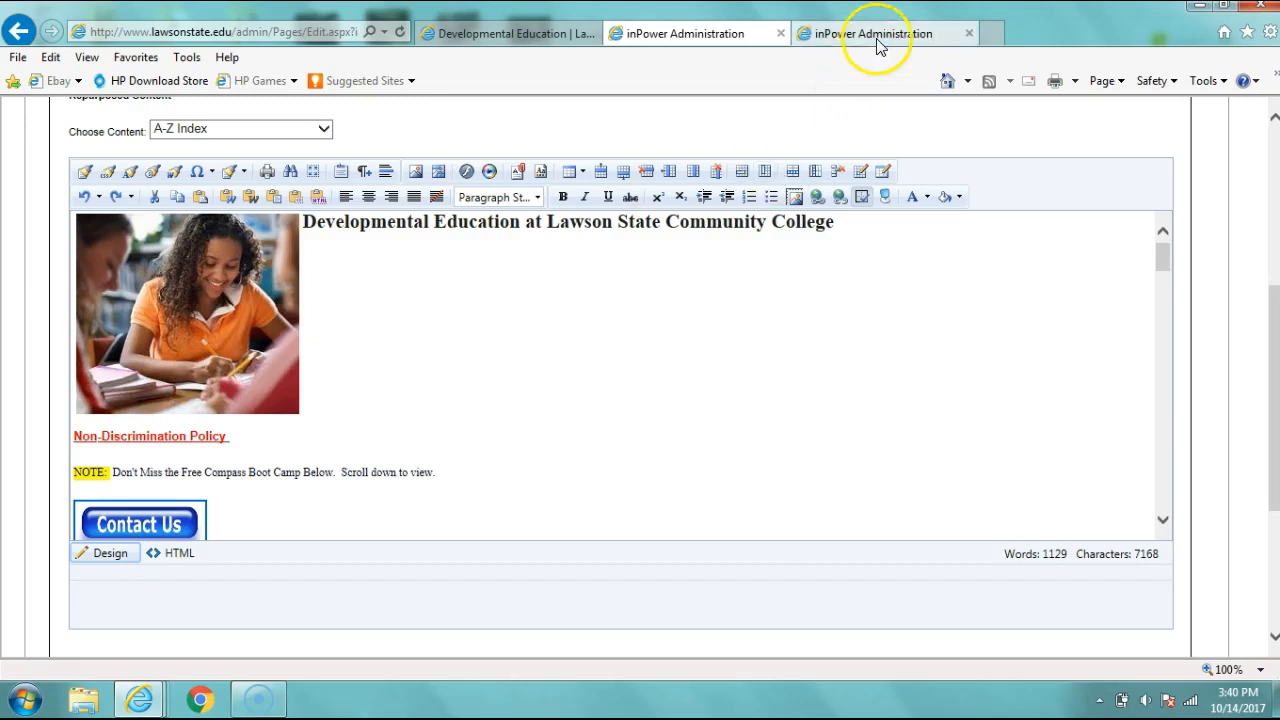
click(545, 38)
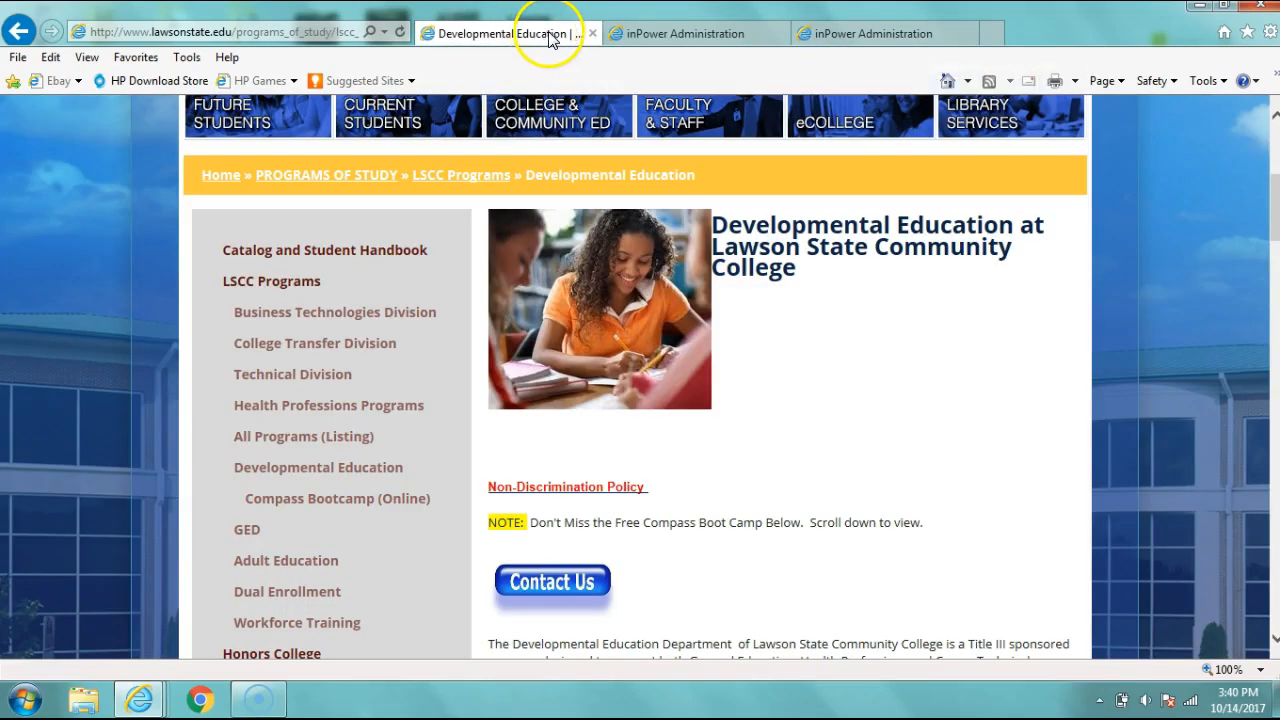
click(668, 38)
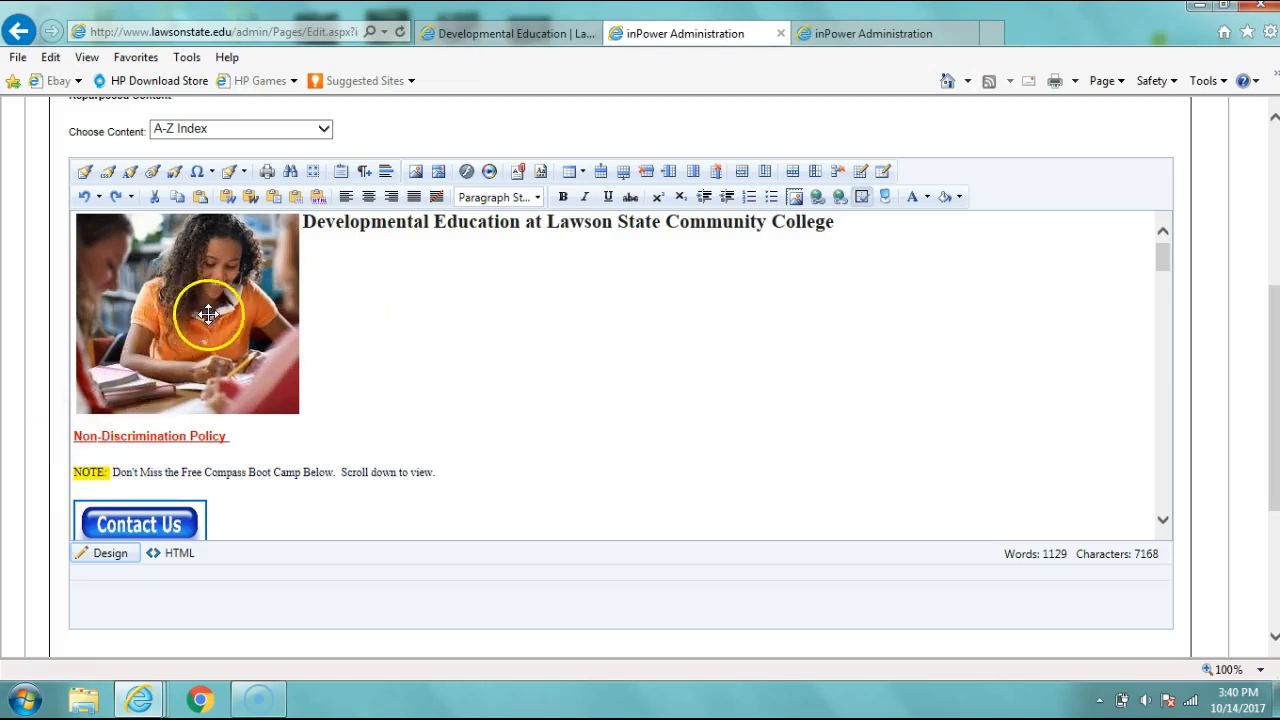
click(165, 312)
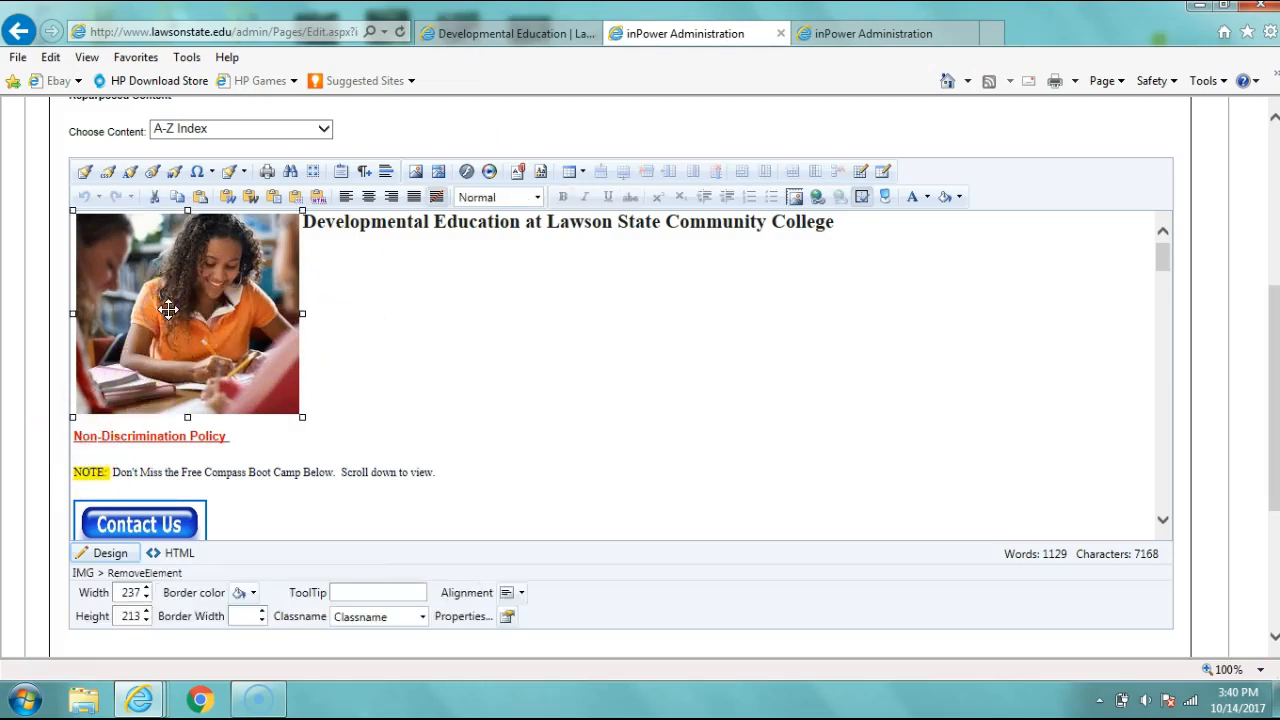
click(522, 594)
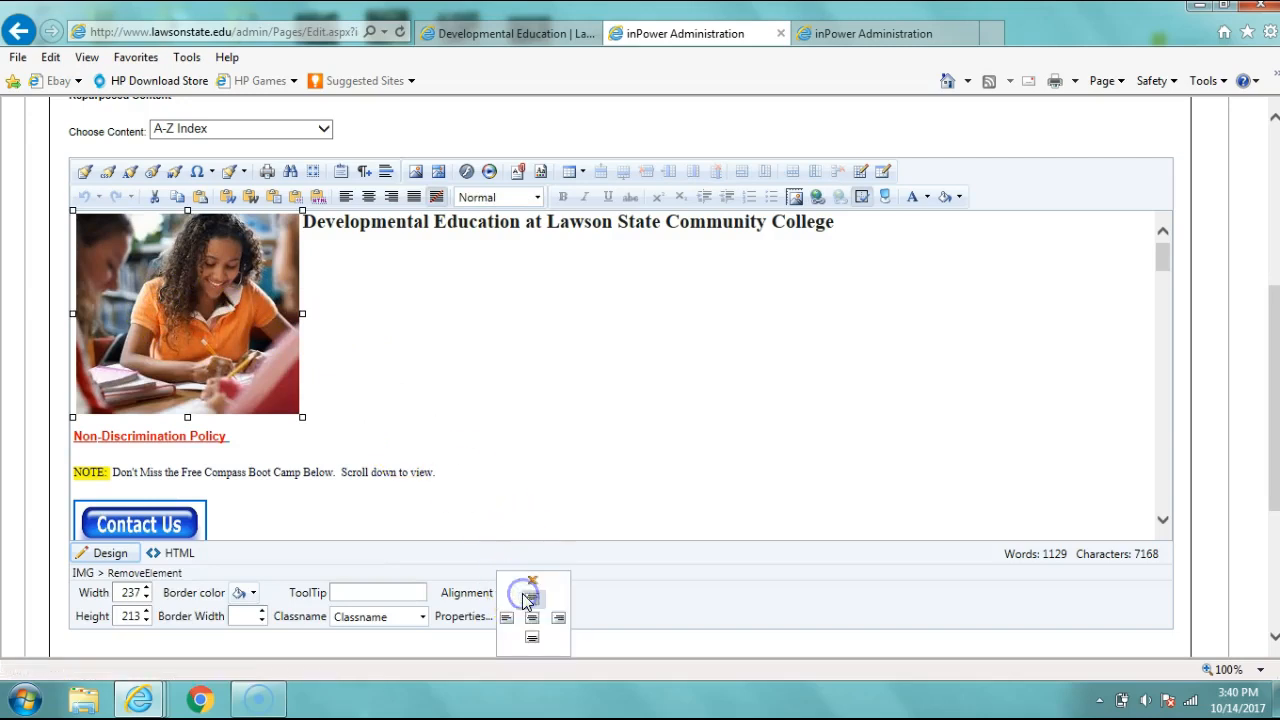
click(508, 618)
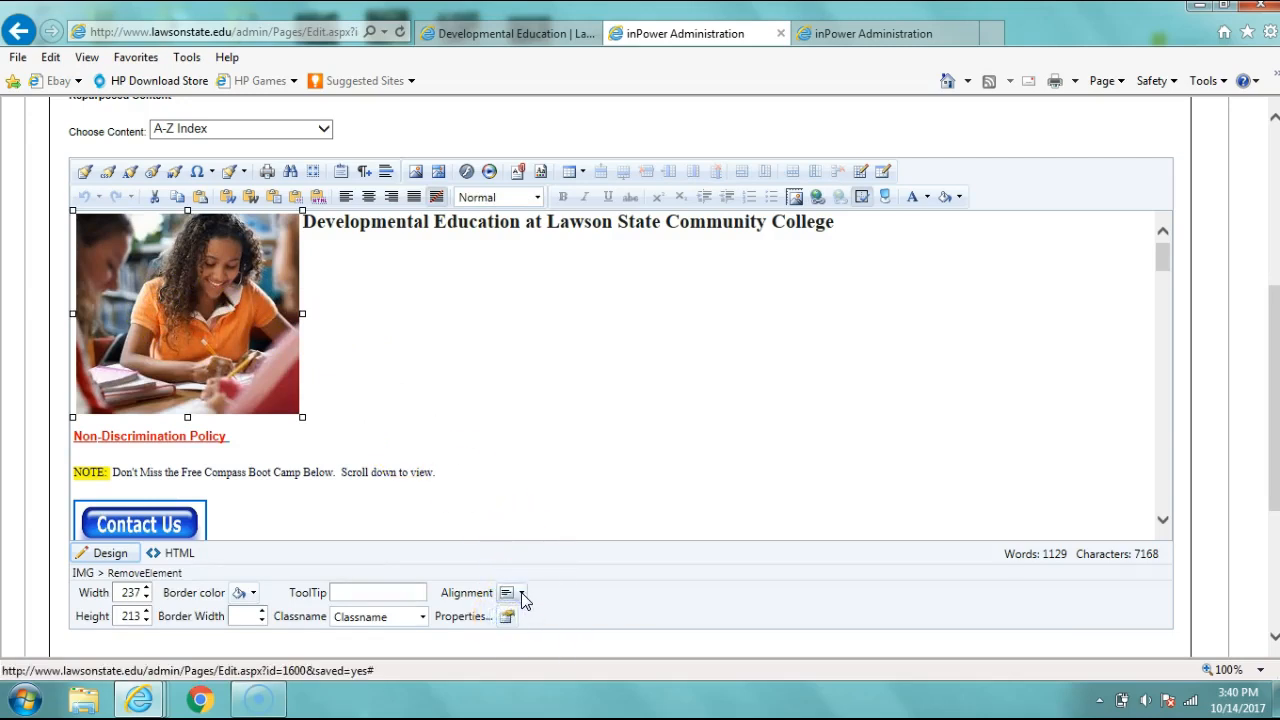
- Remove the blank lines between the main heading and the Non-Discrimination Policy link, and start the introductory paragraph below the photo
click(78, 436)
key(BackSpace)
key(BackSpace)
key(BackSpace)
key(BackSpace)
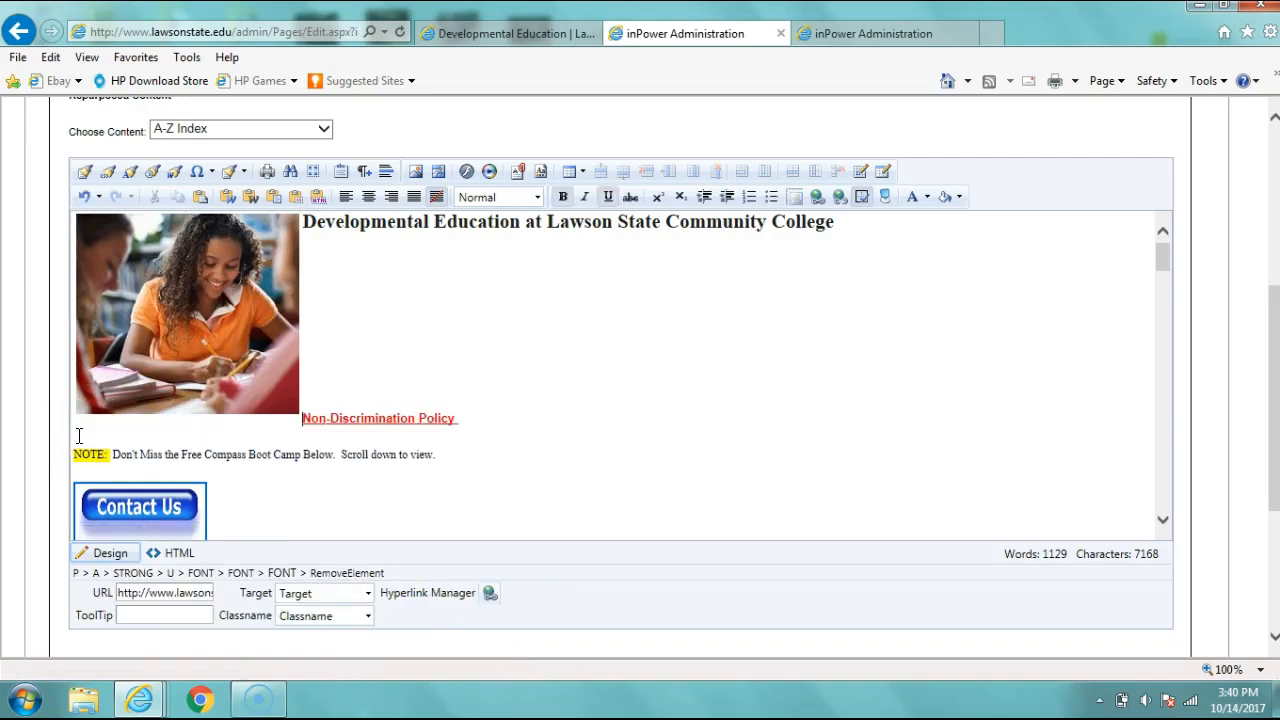
key(BackSpace)
key(BackSpace)
key(BackSpace)
key(BackSpace)
key(BackSpace)
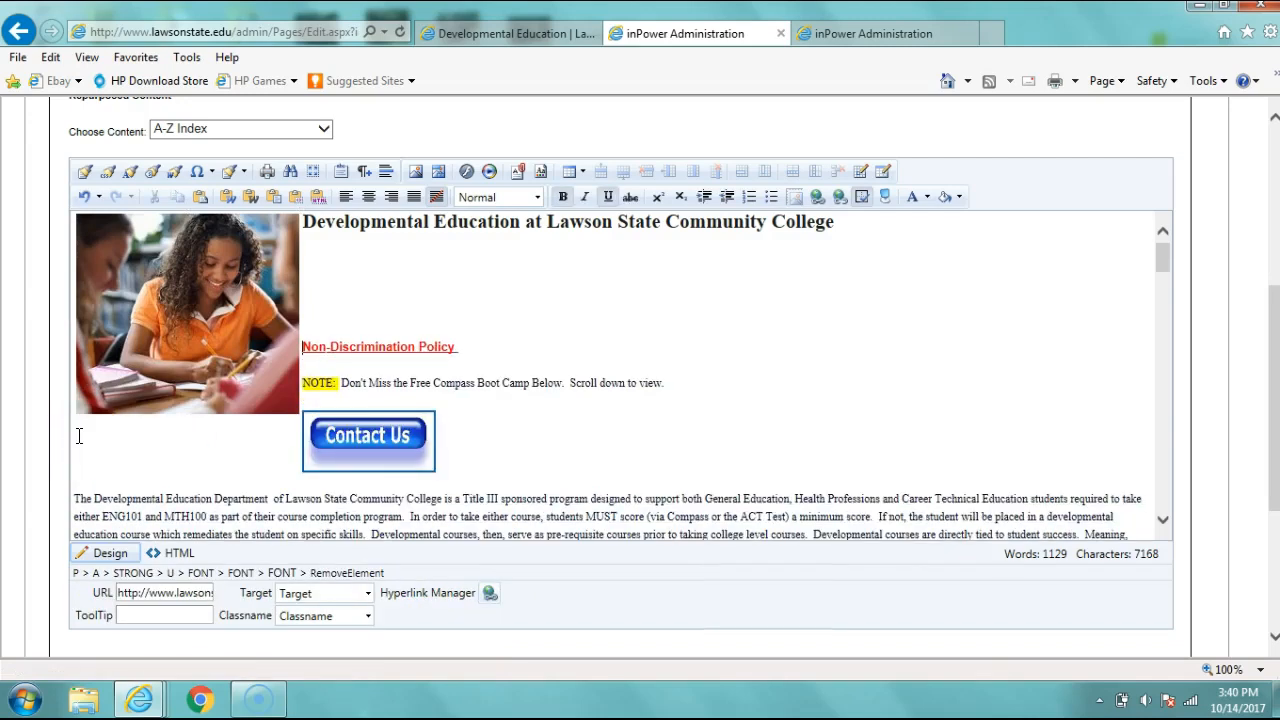
key(BackSpace)
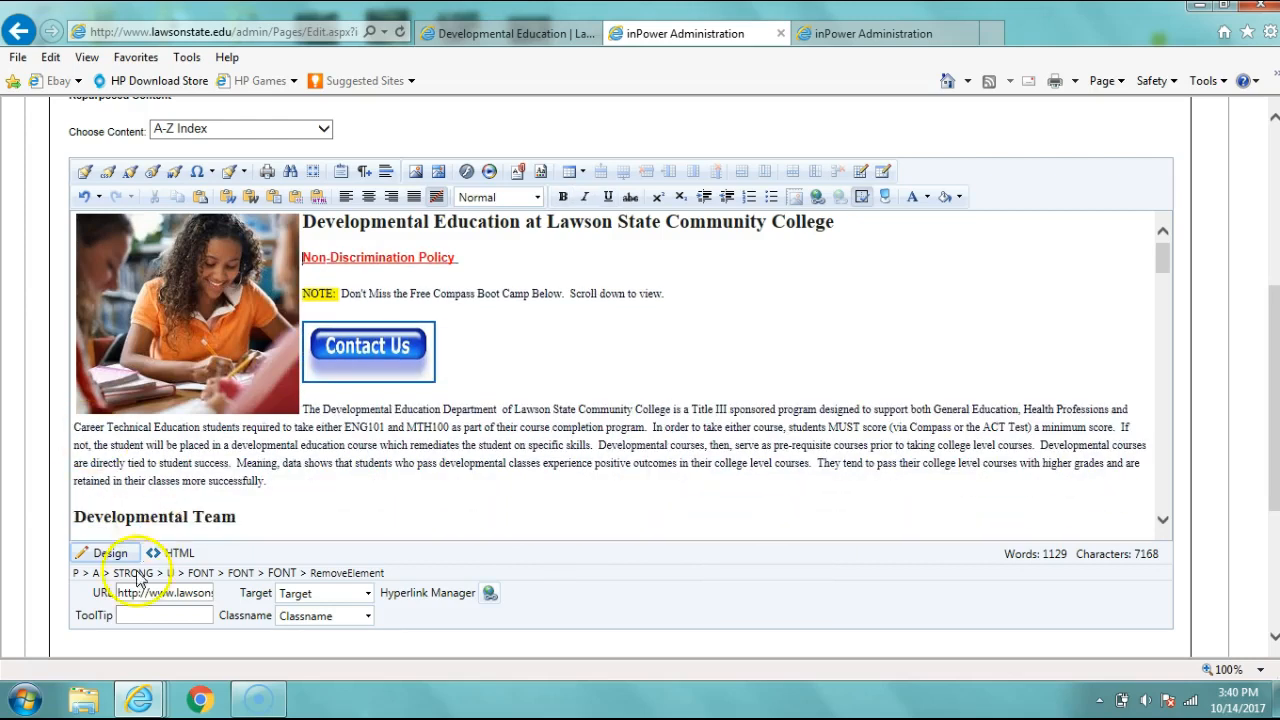
click(305, 408)
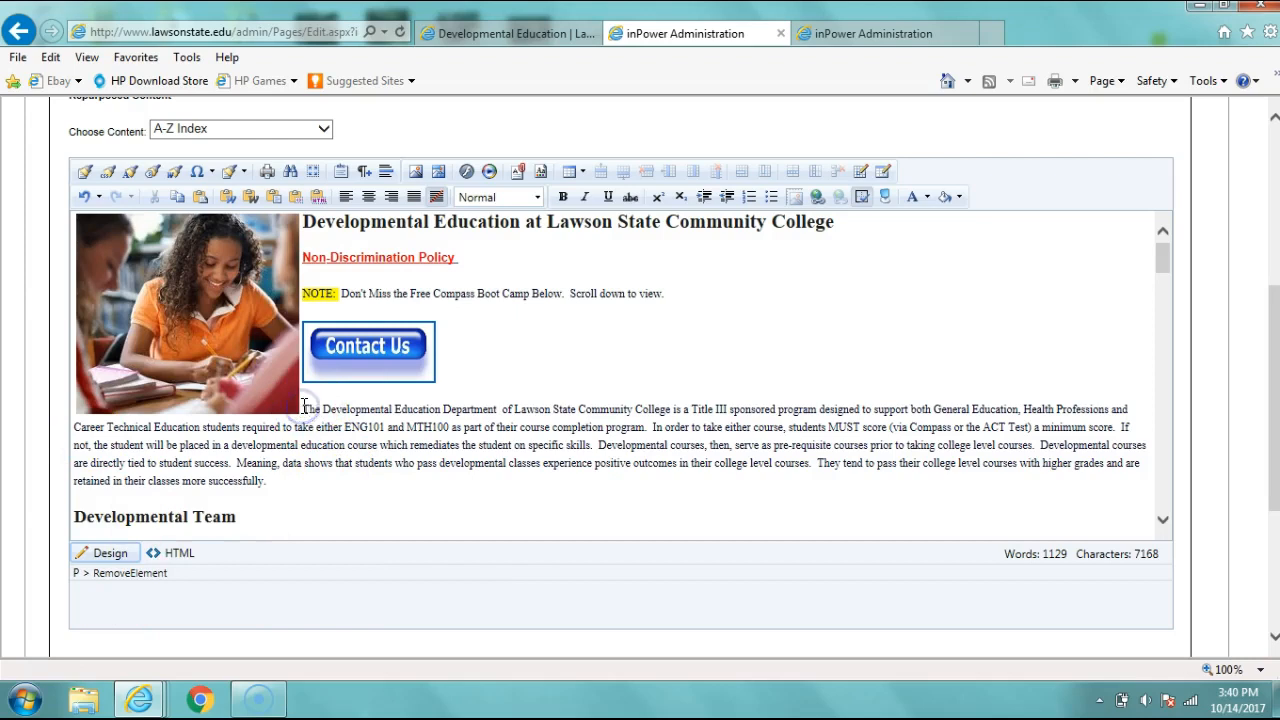
key(Return)
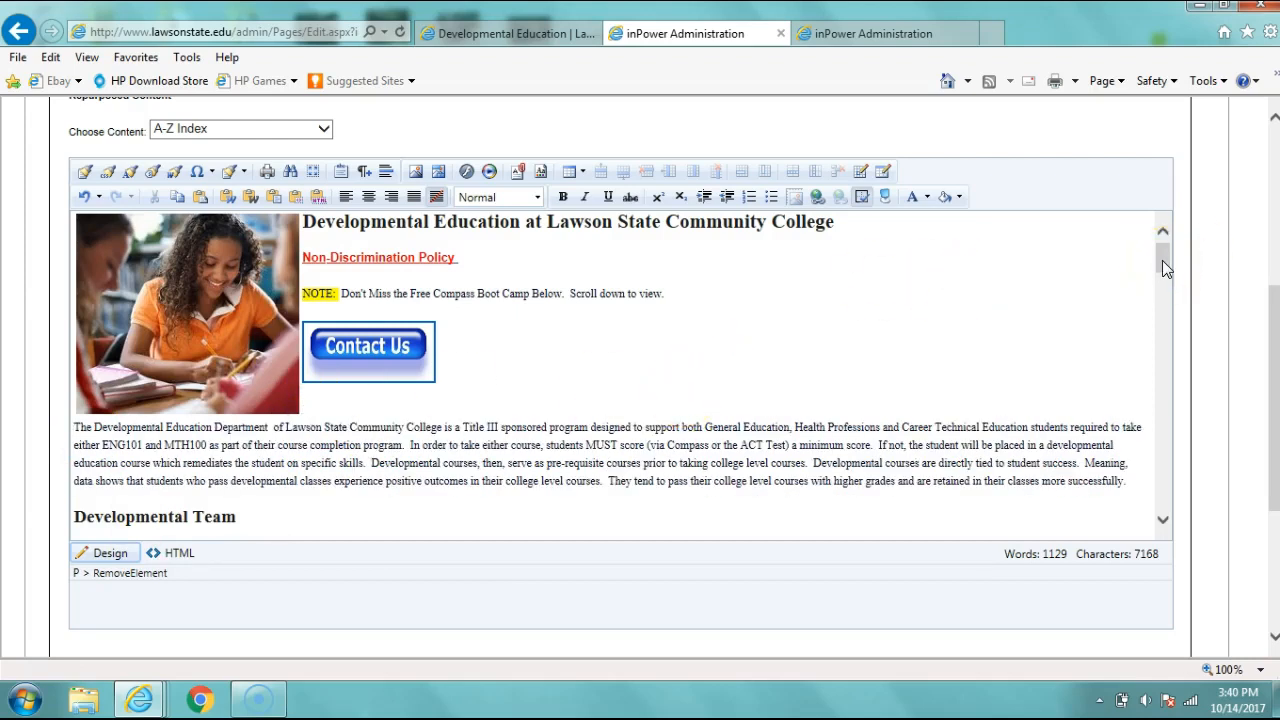
- Change the paragraph under the Readiness Testing heading to the Normal paragraph style
drag(1162, 260, 1170, 368)
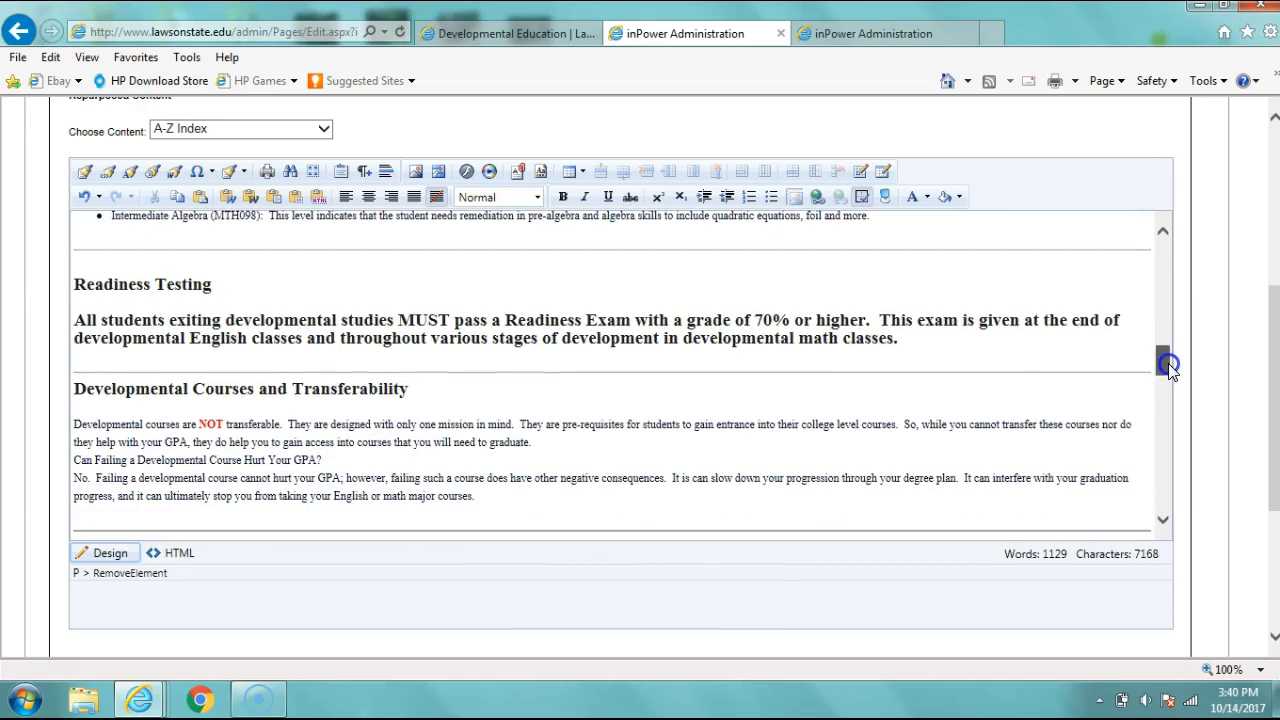
drag(900, 338, 74, 322)
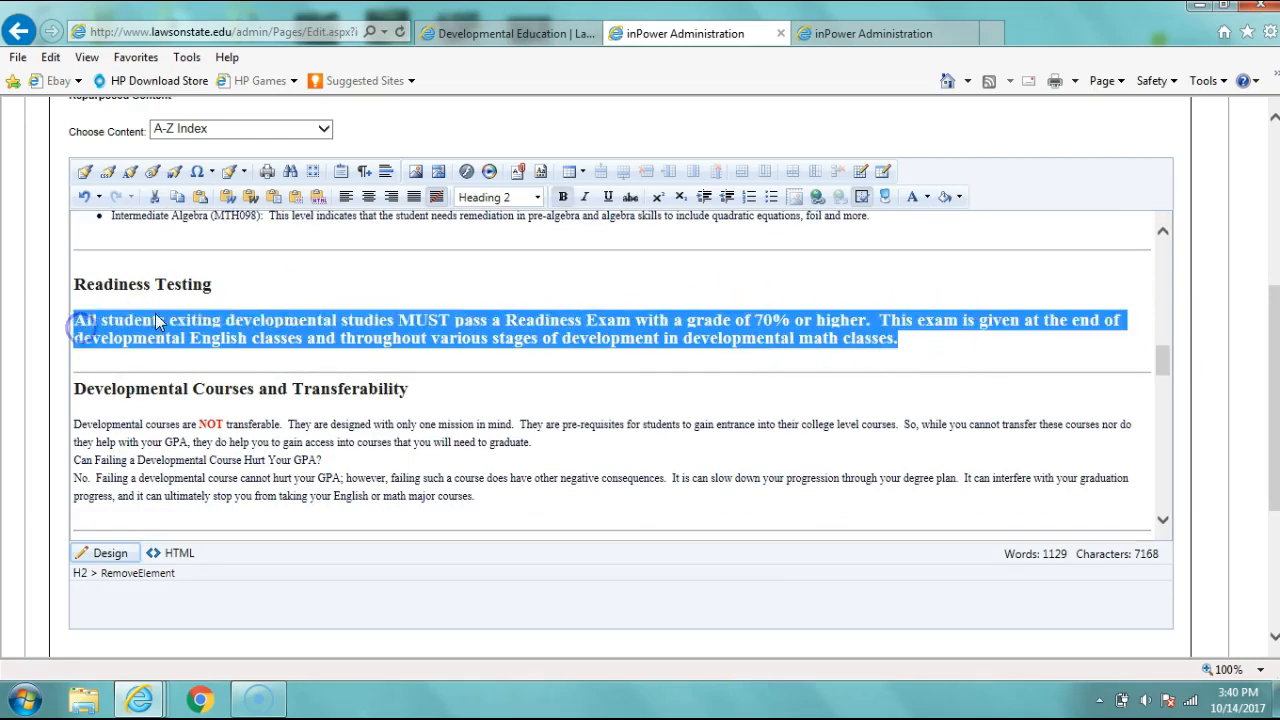
click(537, 197)
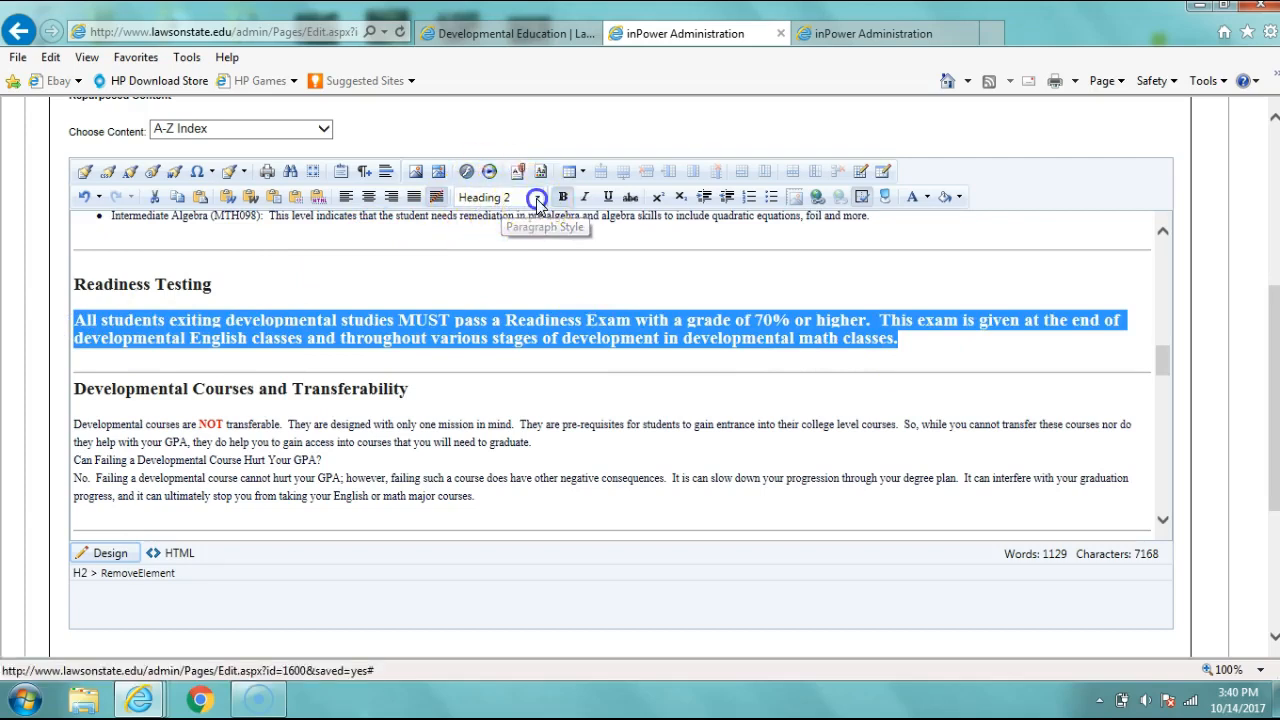
click(470, 218)
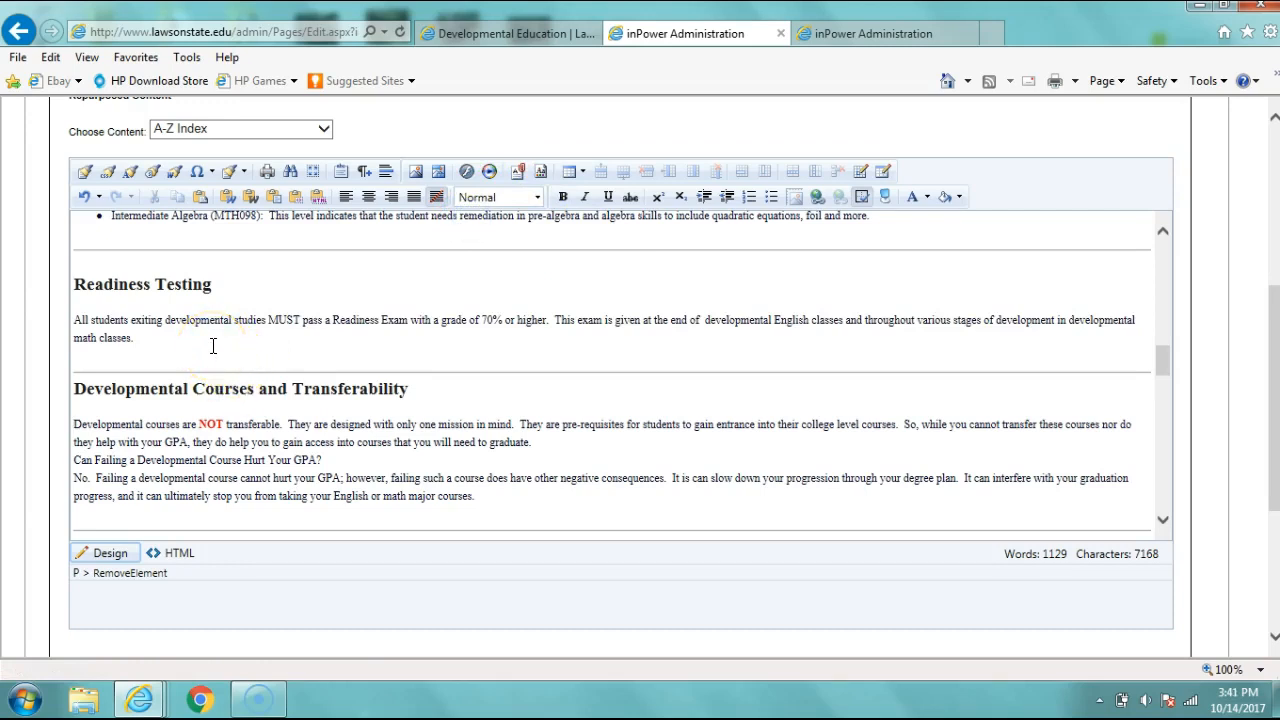
click(239, 320)
- Change the whole "Can I Test Out of Developmental Classes?" section, including its two numbered items, to the Normal paragraph style
drag(1162, 359, 1163, 384)
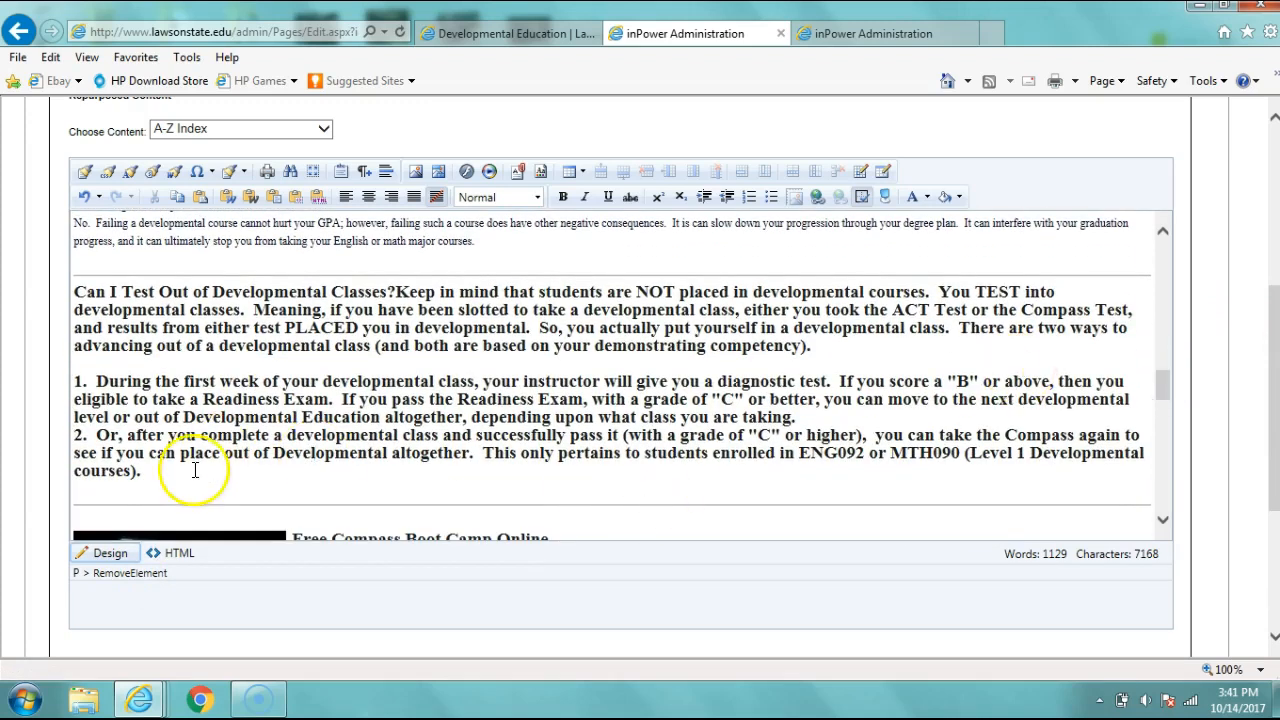
drag(158, 474, 63, 290)
click(63, 290)
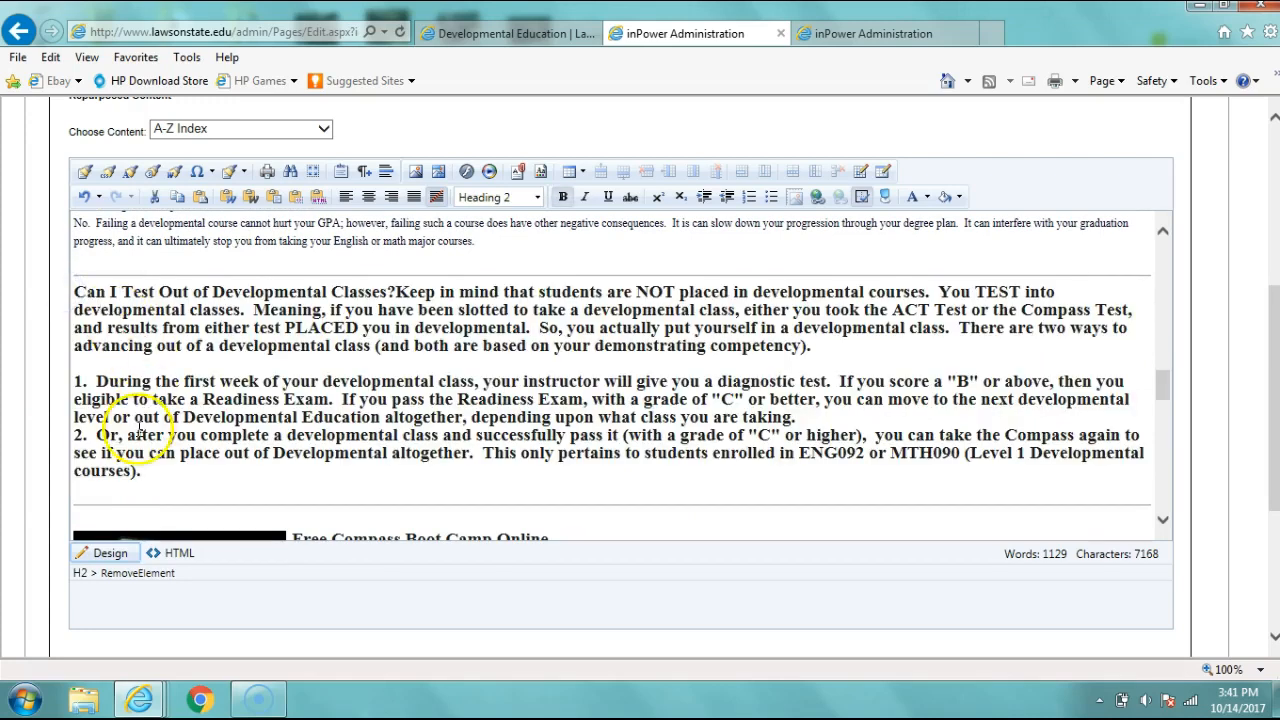
drag(148, 476, 77, 290)
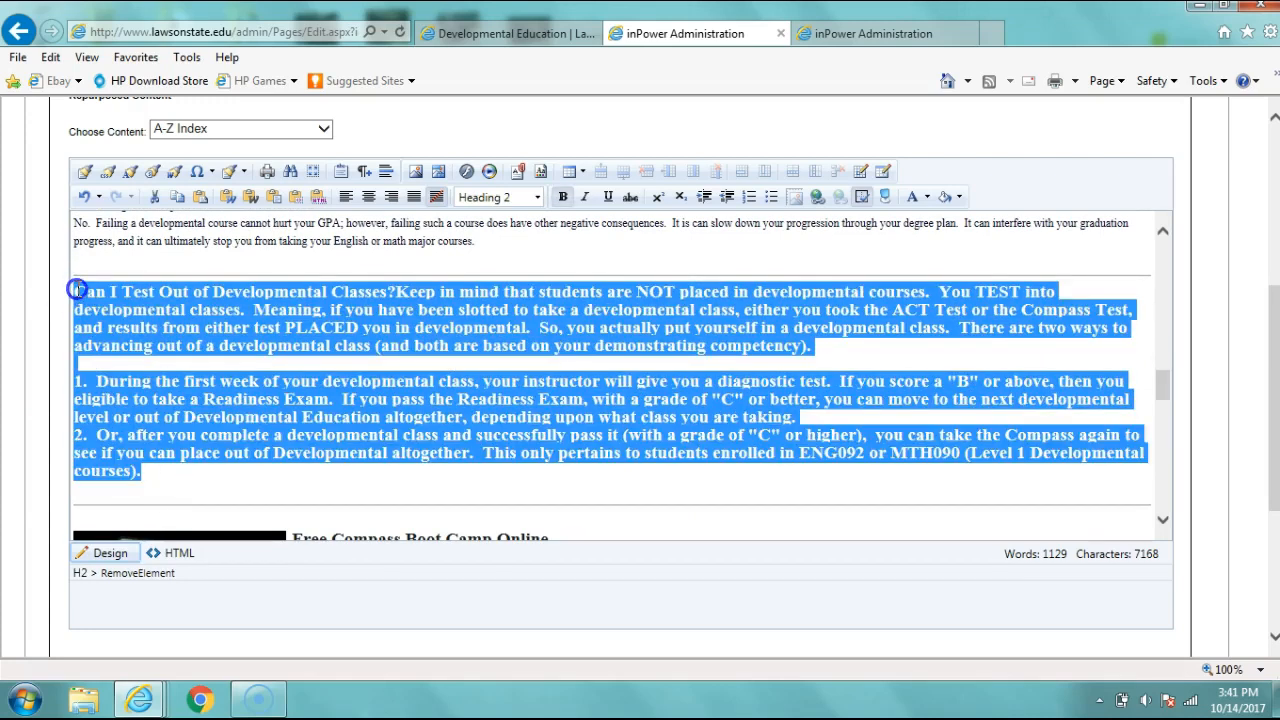
click(150, 574)
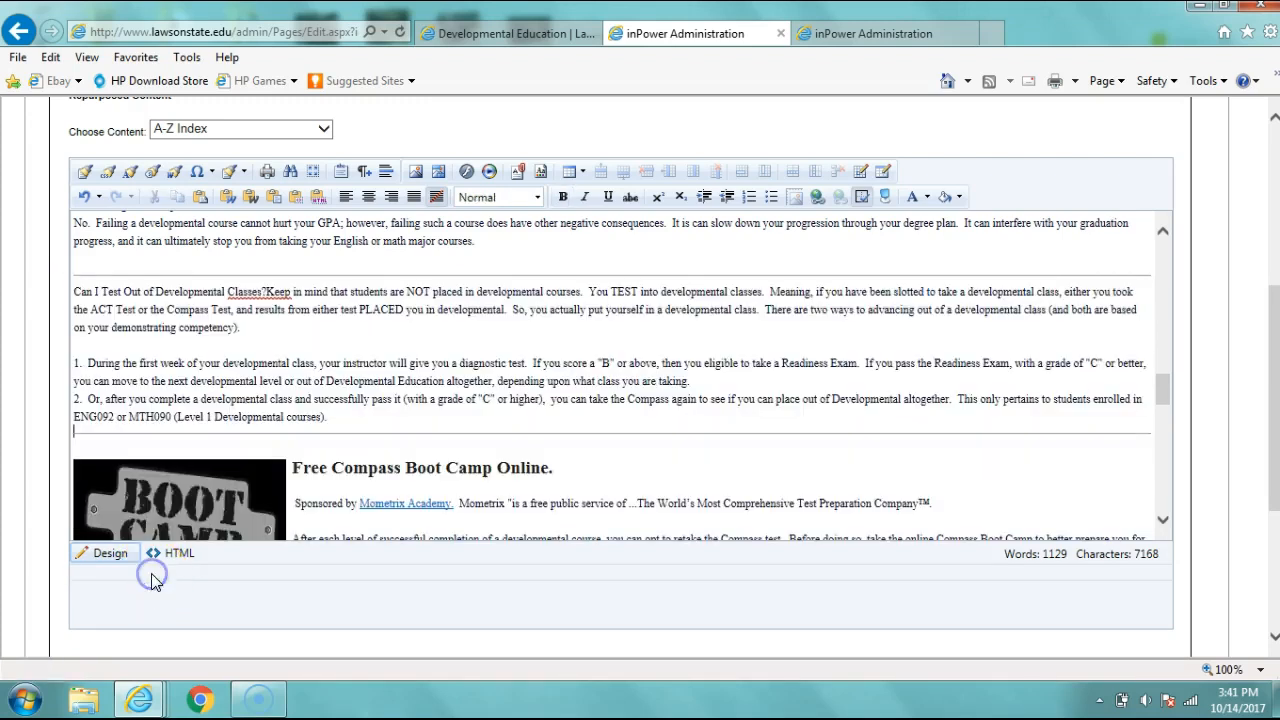
- Put the question "Can I Test Out of Developmental Classes?" on its own line and apply the Heading 3 style to it
click(268, 291)
key(Return)
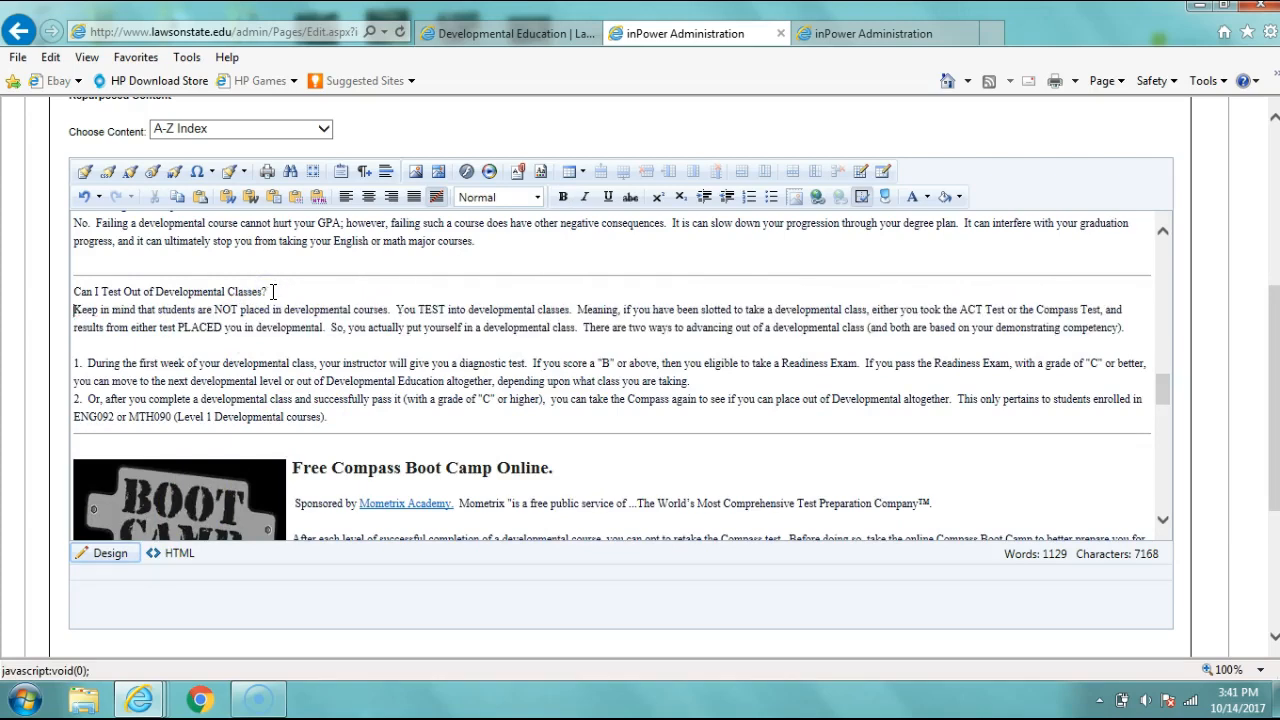
drag(303, 291, 124, 297)
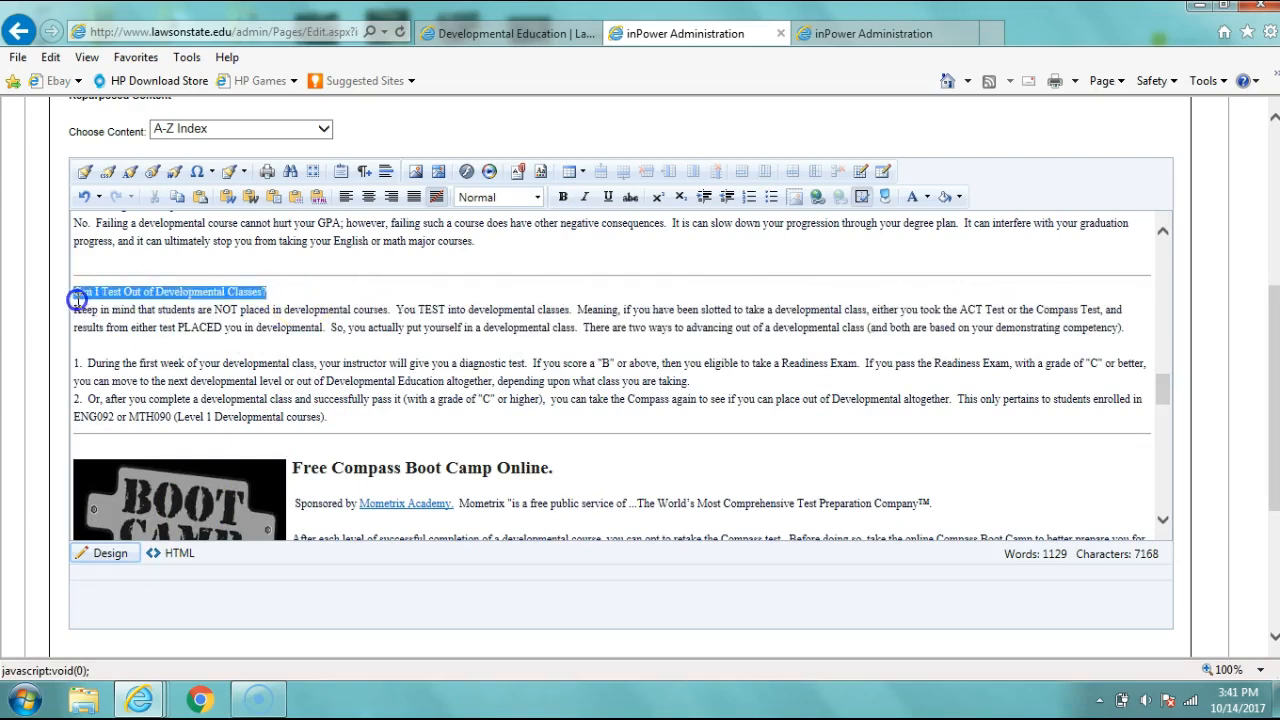
click(537, 200)
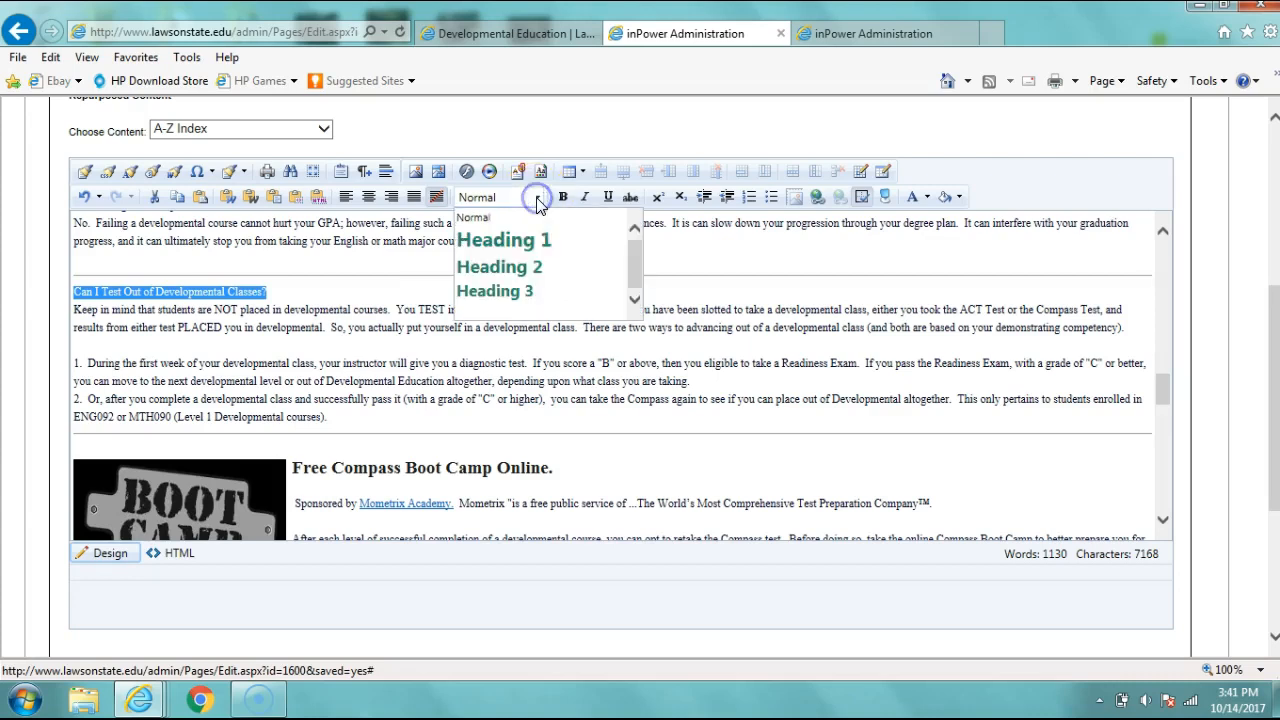
click(517, 296)
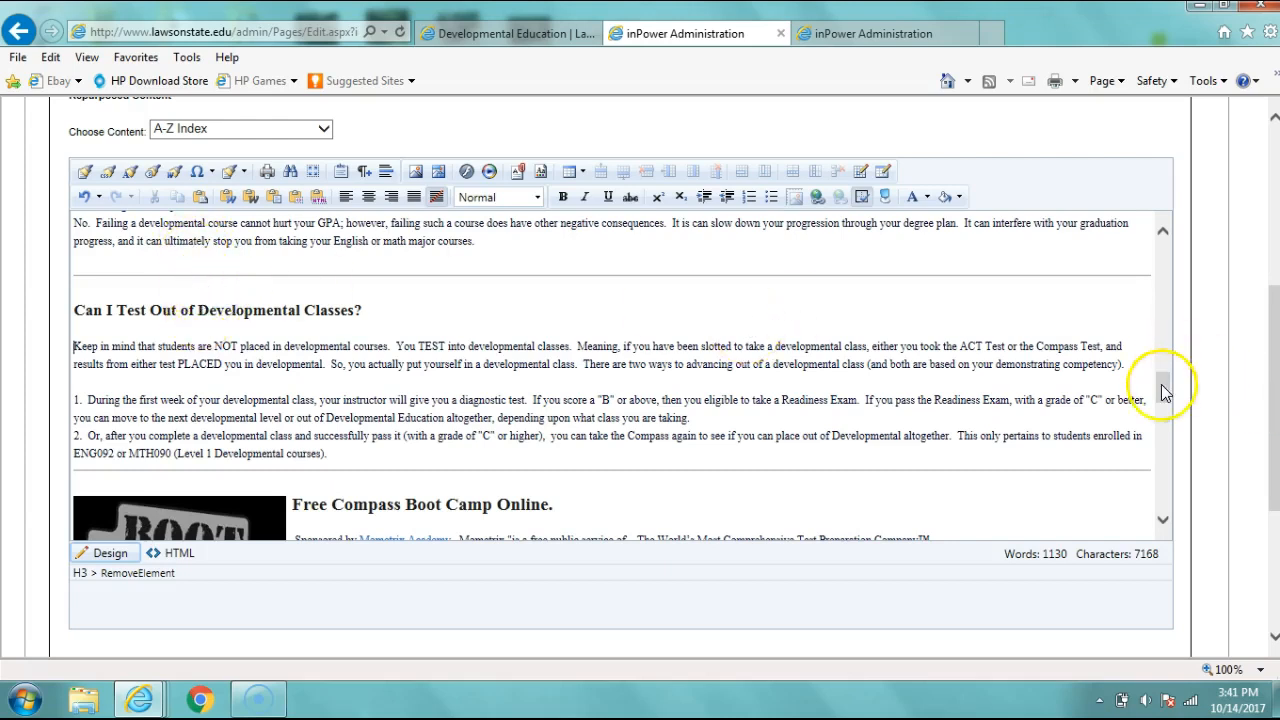
- Save the Developmental Education page and keep it open in the editor
drag(1162, 385, 1175, 263)
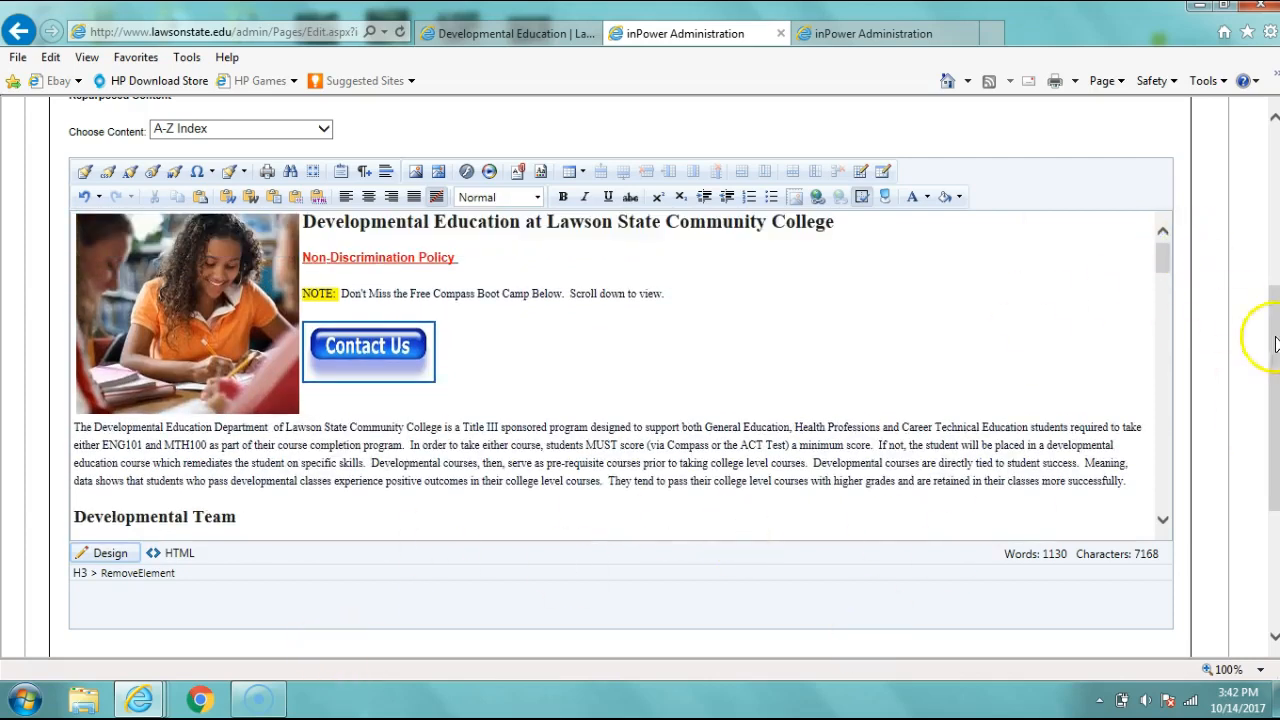
drag(1276, 340, 1276, 429)
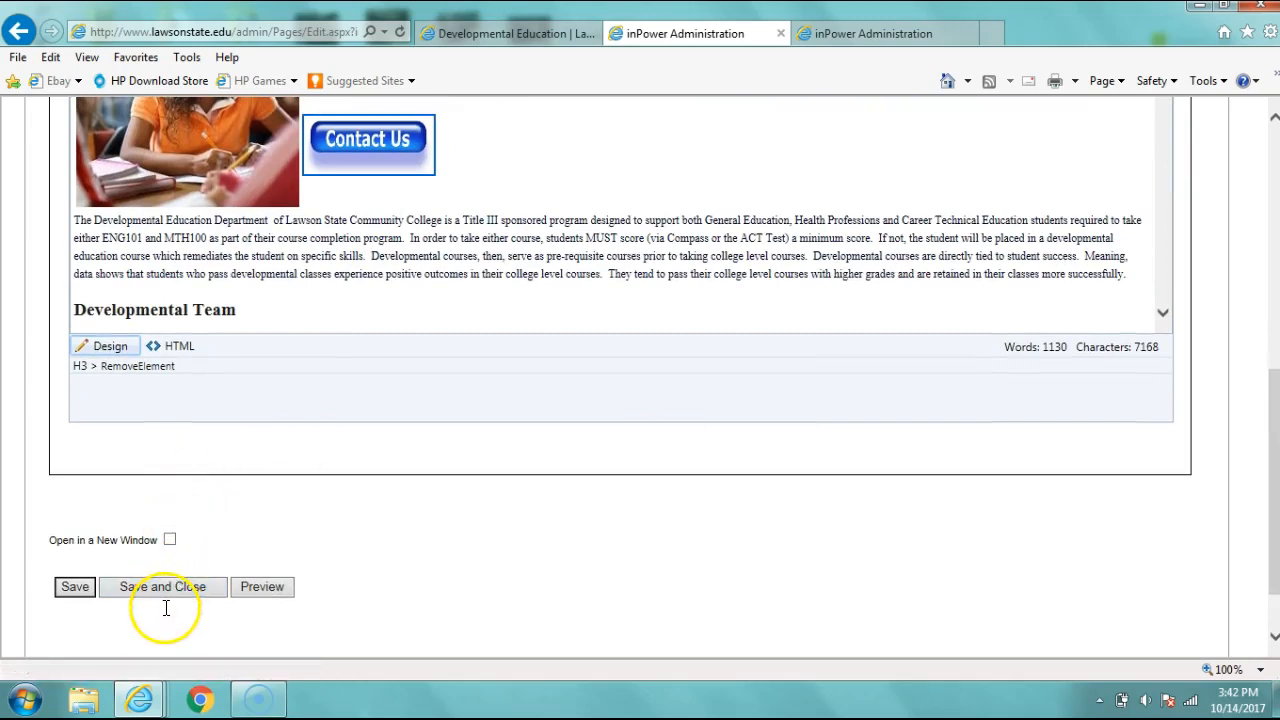
click(66, 590)
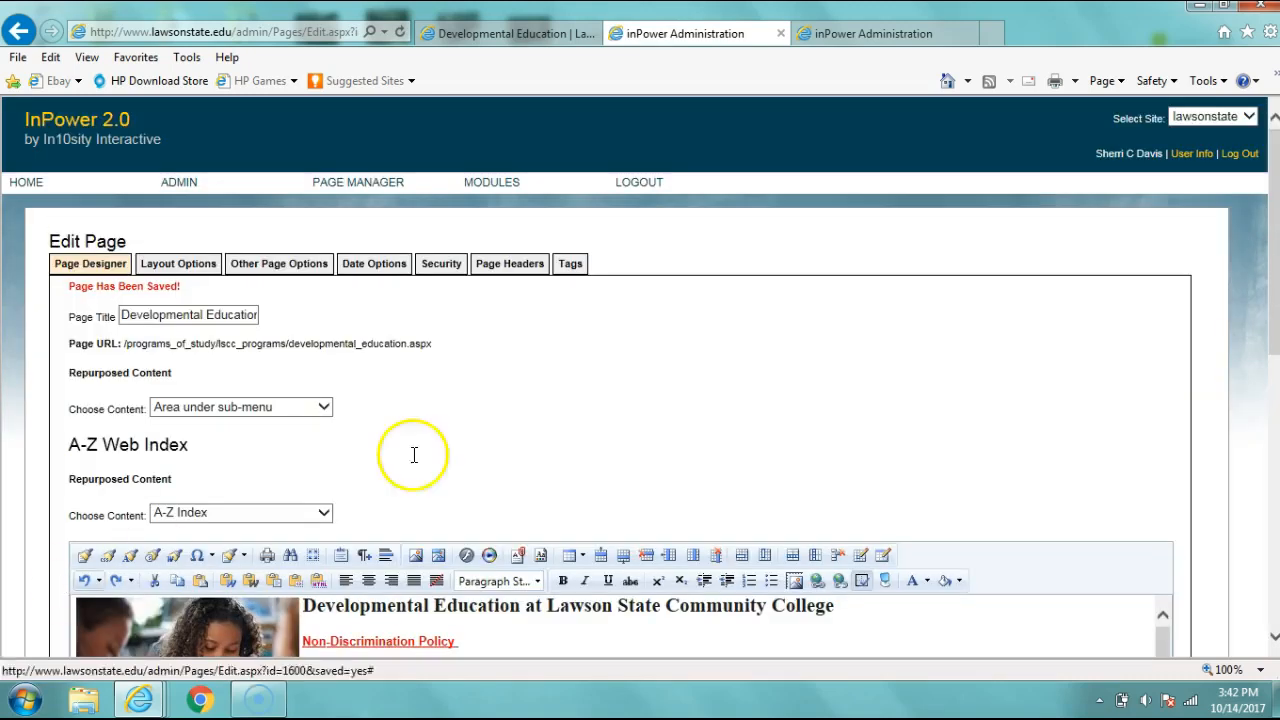
drag(1275, 280, 1276, 307)
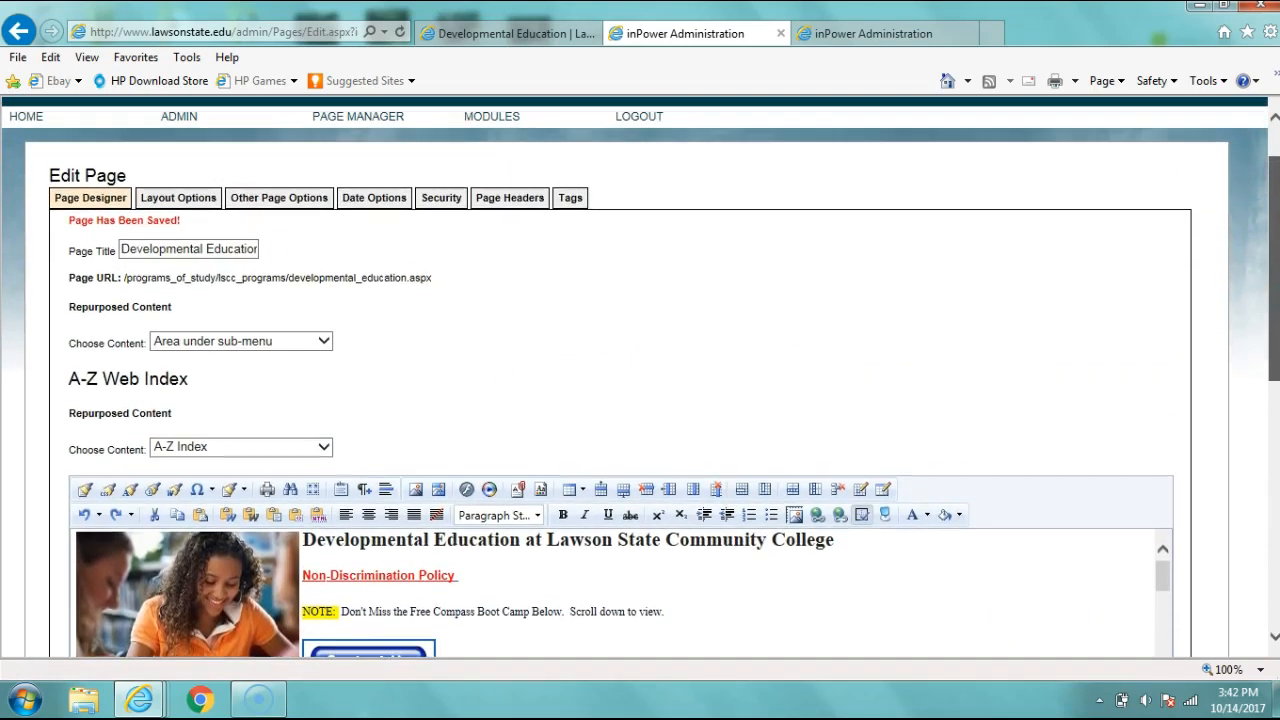
- Reload the live Developmental Education page, compare its photo, heading and Contact Us layout with the editor, and return to the editor
click(515, 33)
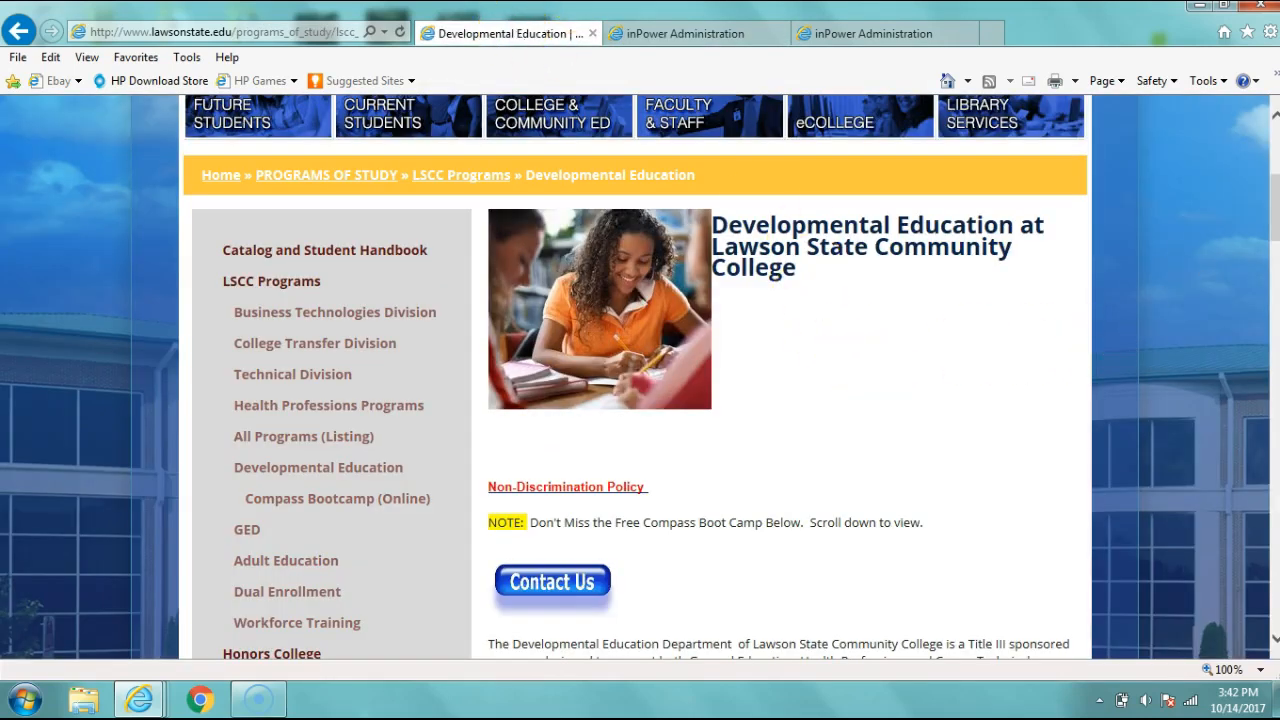
mouse_move(1276, 207)
mouse_down()
mouse_move(1276, 252)
mouse_move(1276, 203)
mouse_up()
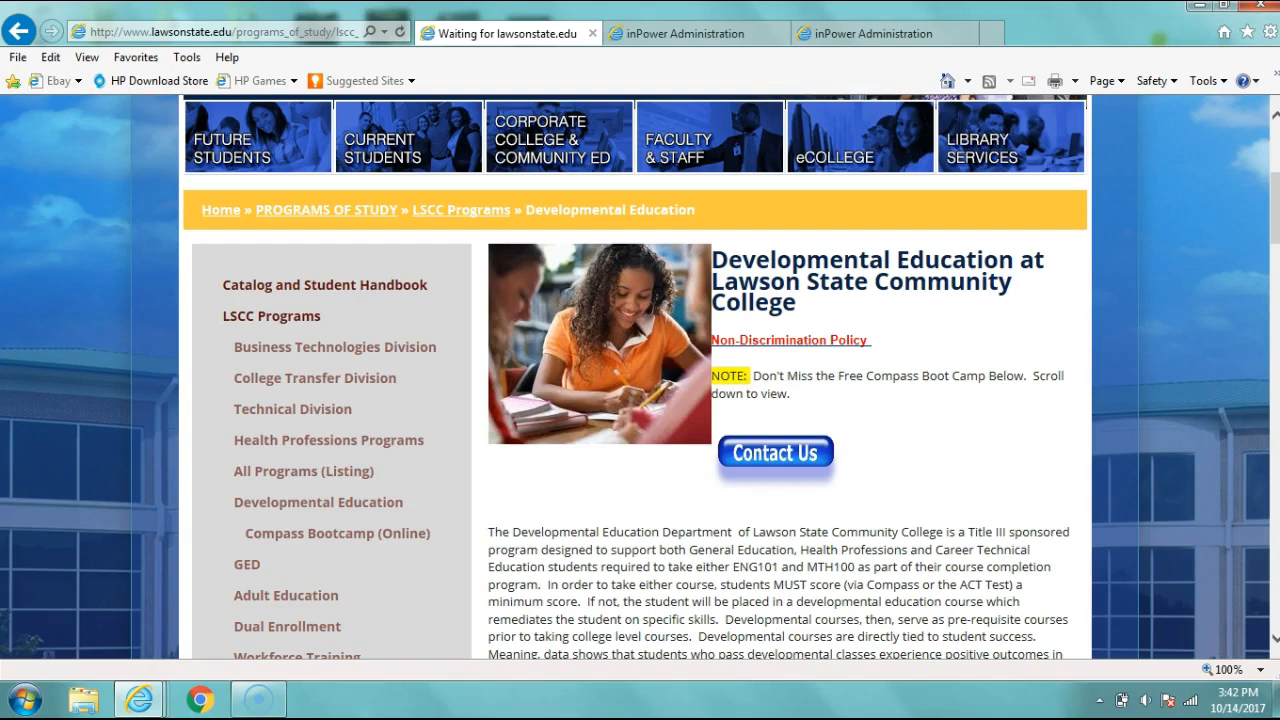
click(858, 33)
click(765, 35)
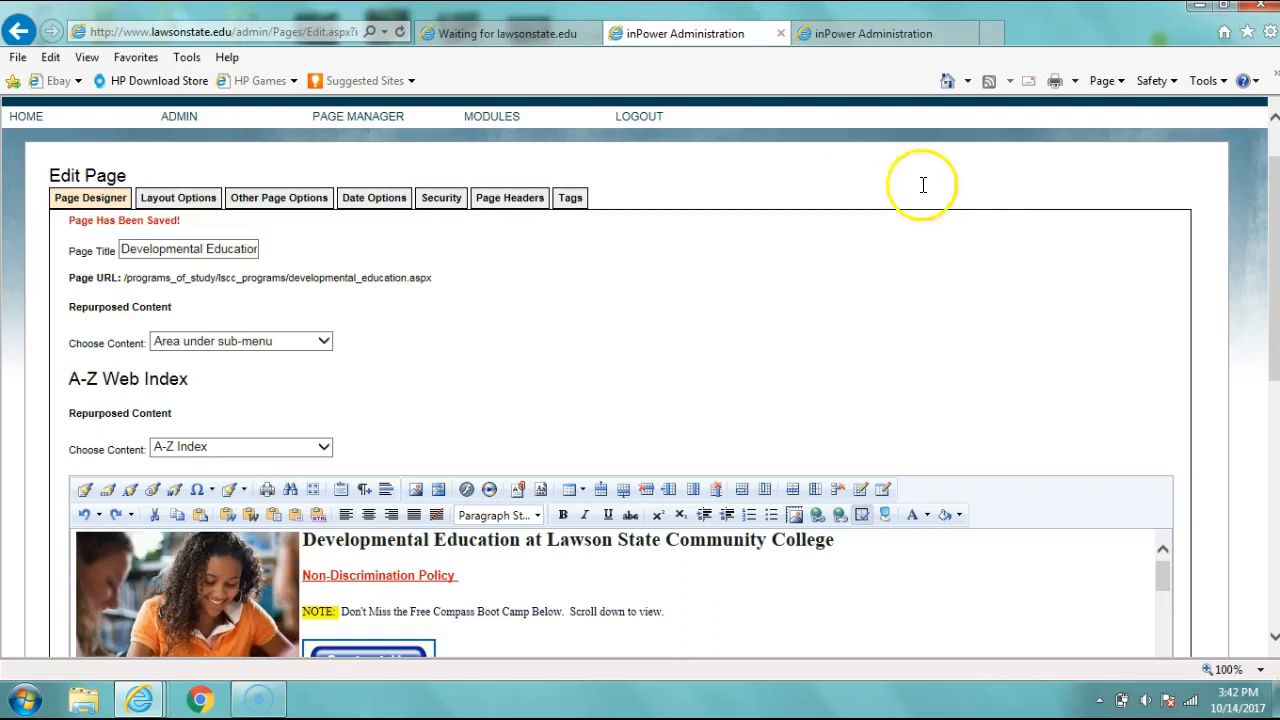
drag(1262, 177, 1270, 230)
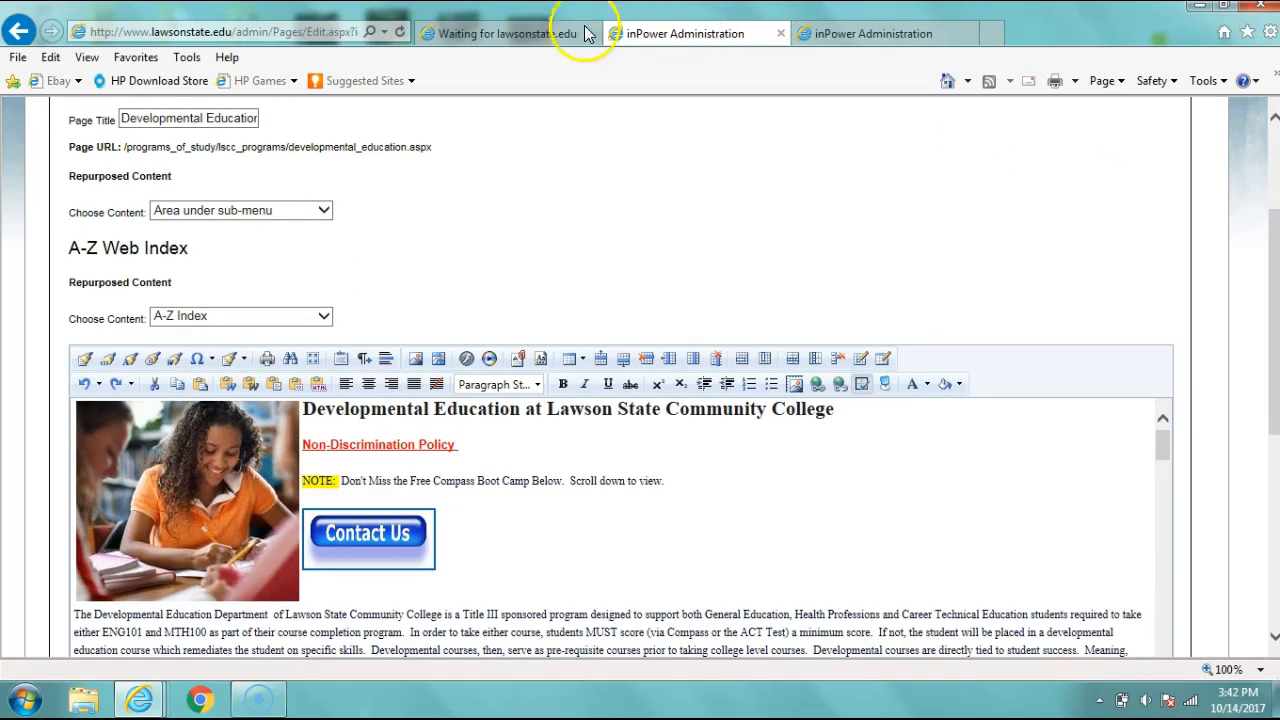
click(545, 37)
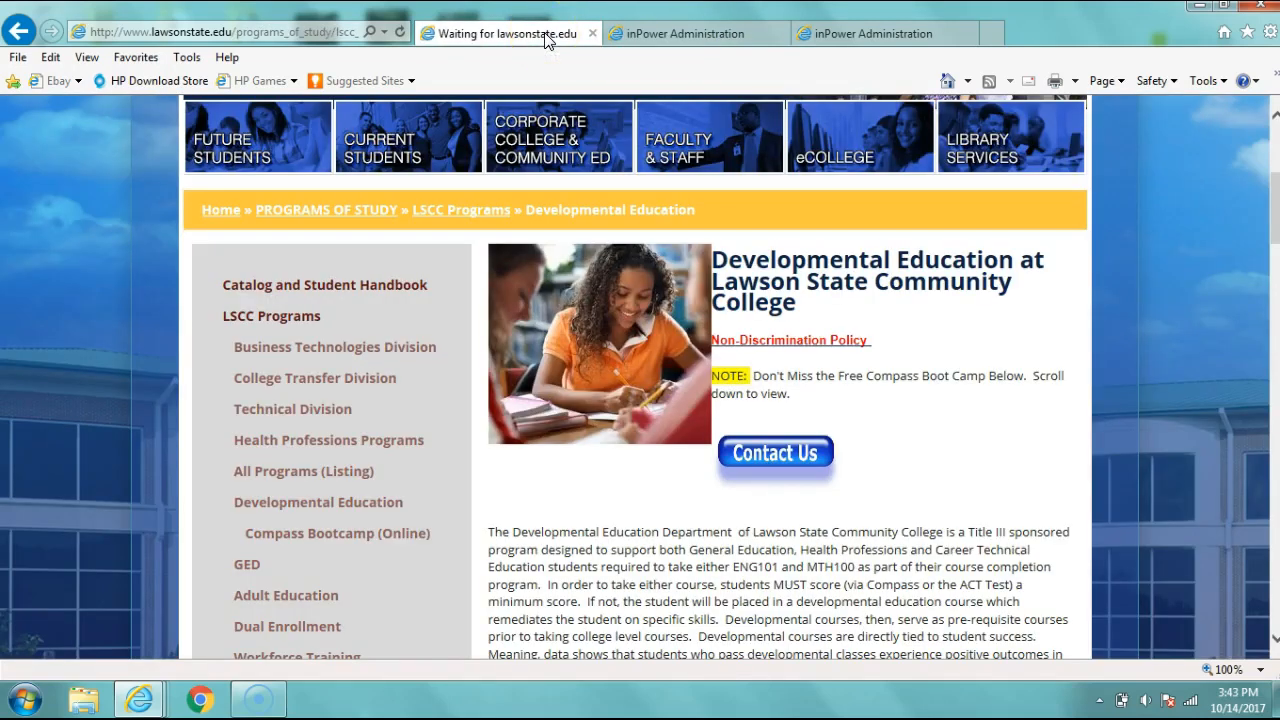
click(677, 36)
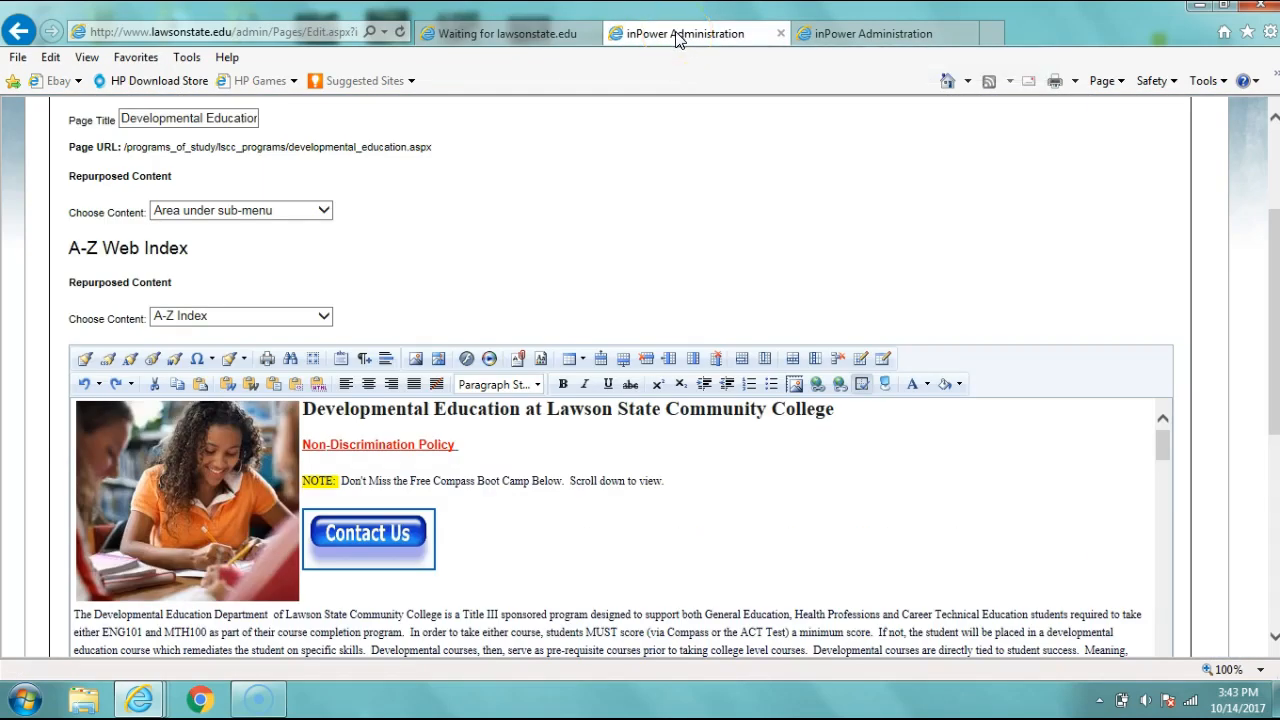
click(545, 33)
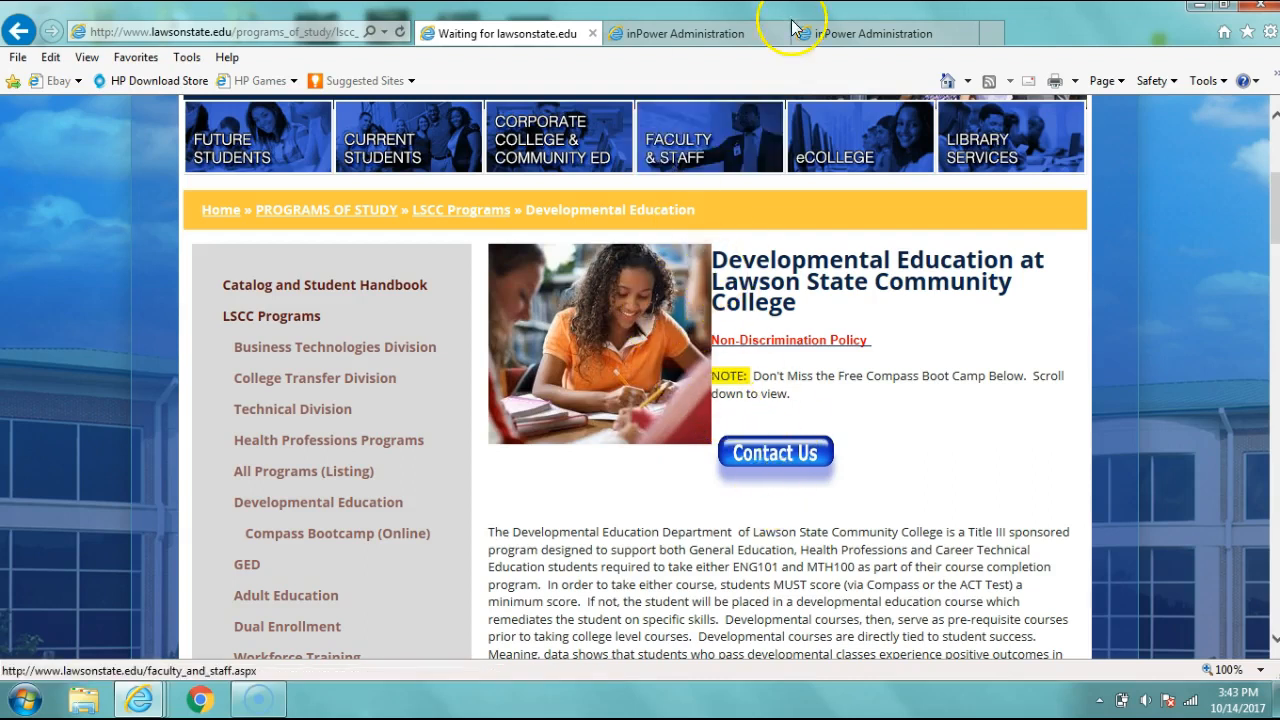
click(735, 38)
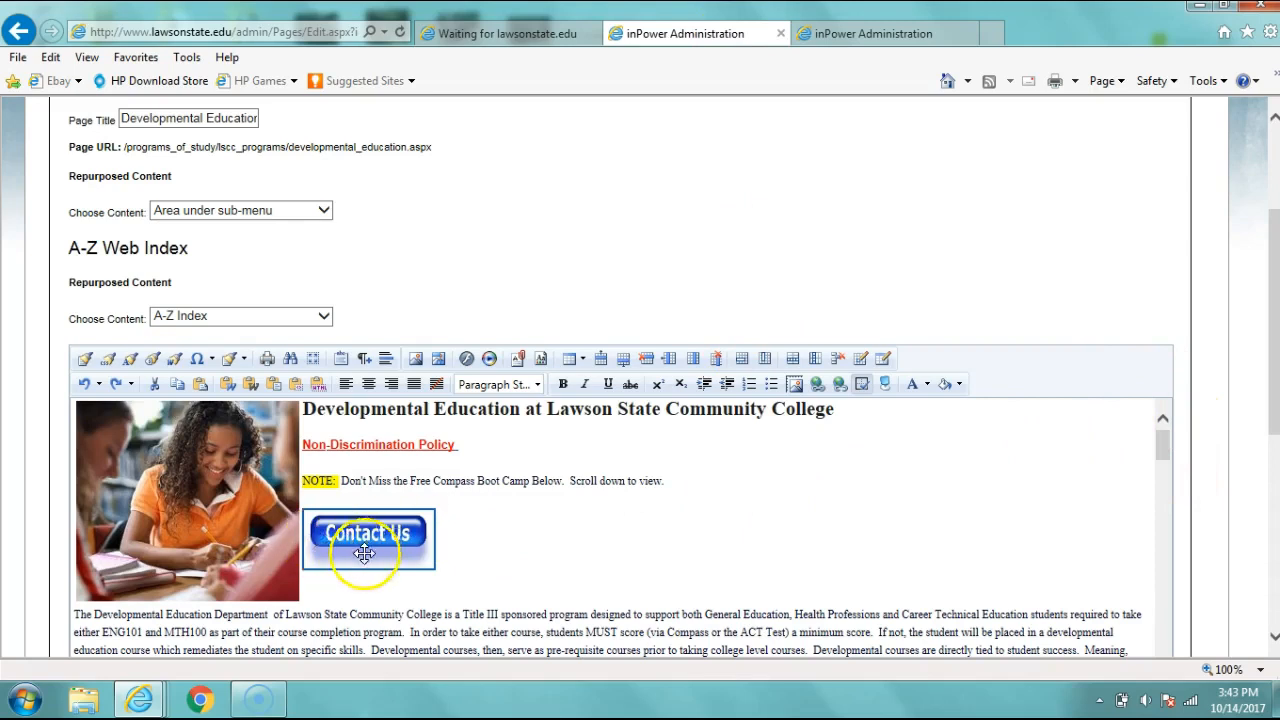
- Remove the blank line above the Contact Us button so it sits directly under the NOTE line
click(310, 591)
key(Return)
click(371, 534)
click(310, 570)
click(485, 539)
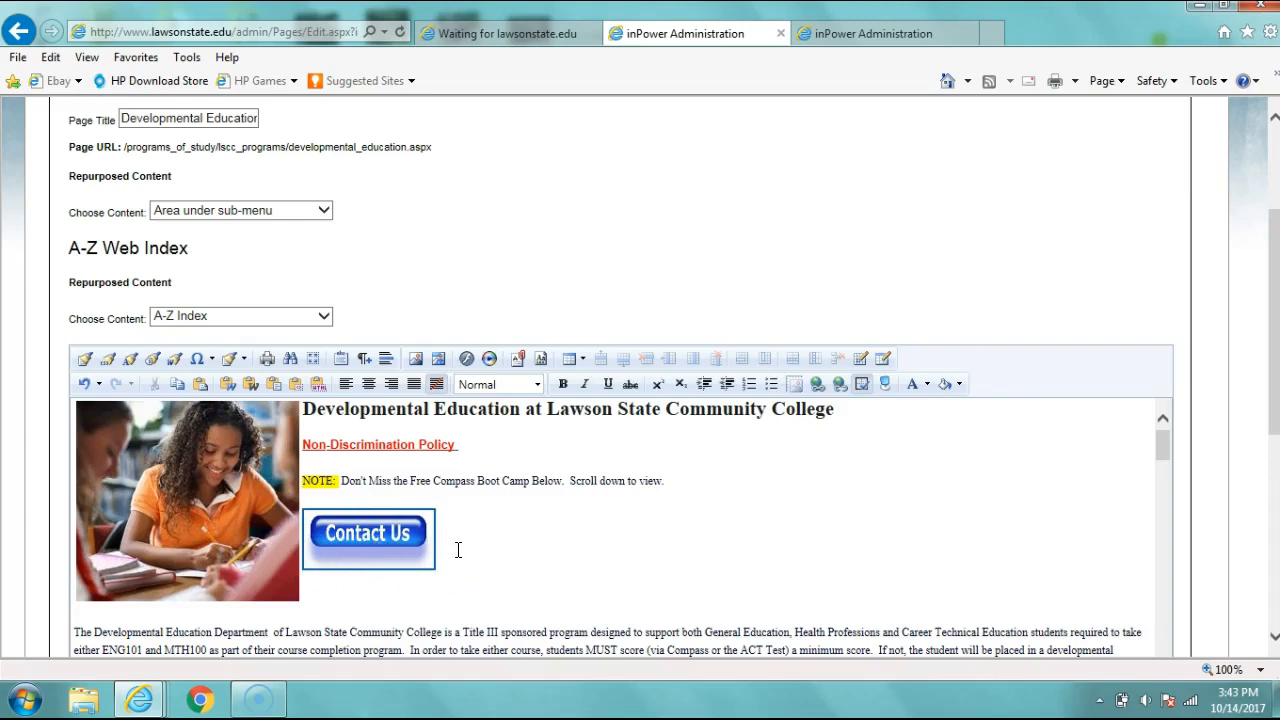
key(BackSpace)
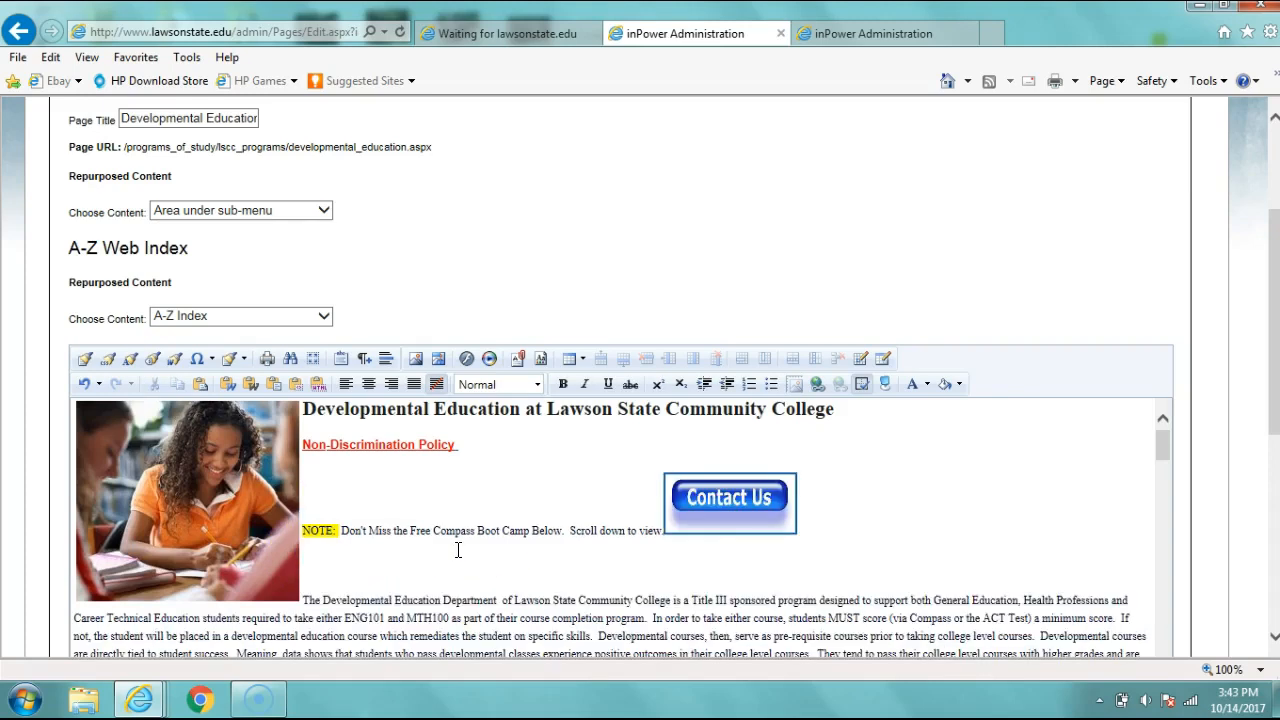
key(Return)
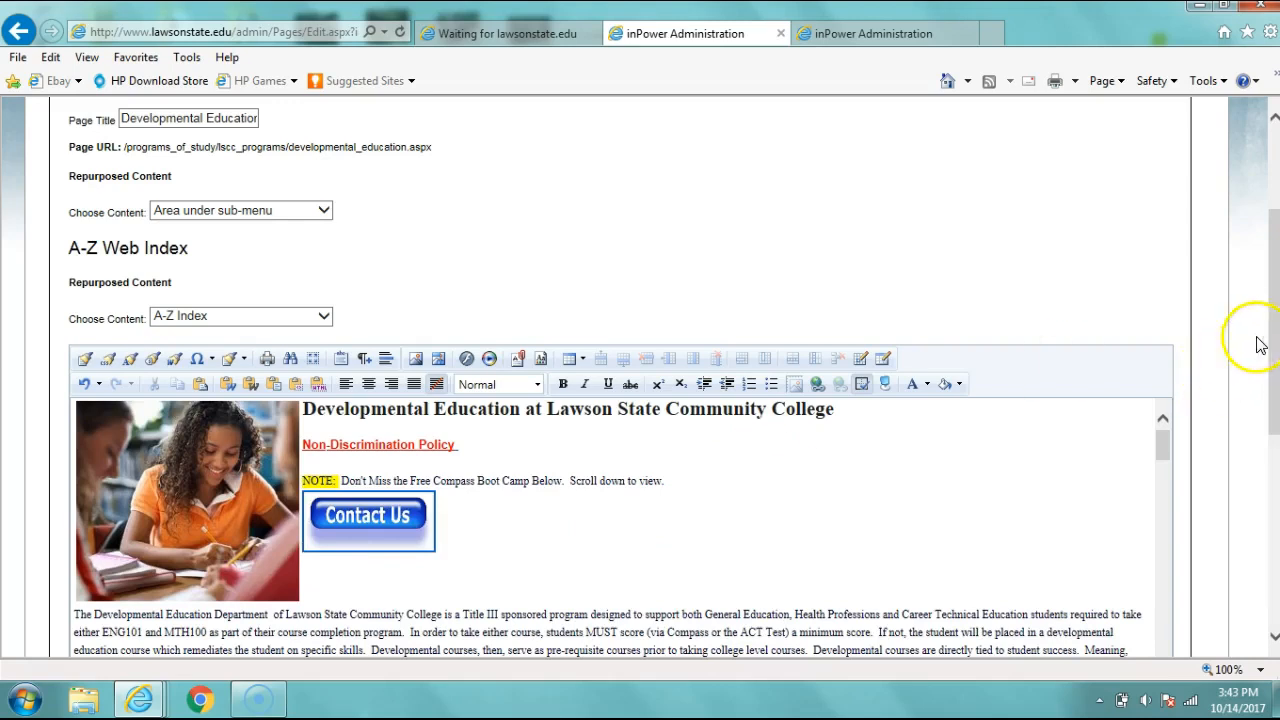
- Insert a horizontal rule between the photo and the introductory paragraph, remove the blank lines beneath it, and save the page
drag(1271, 332, 1272, 410)
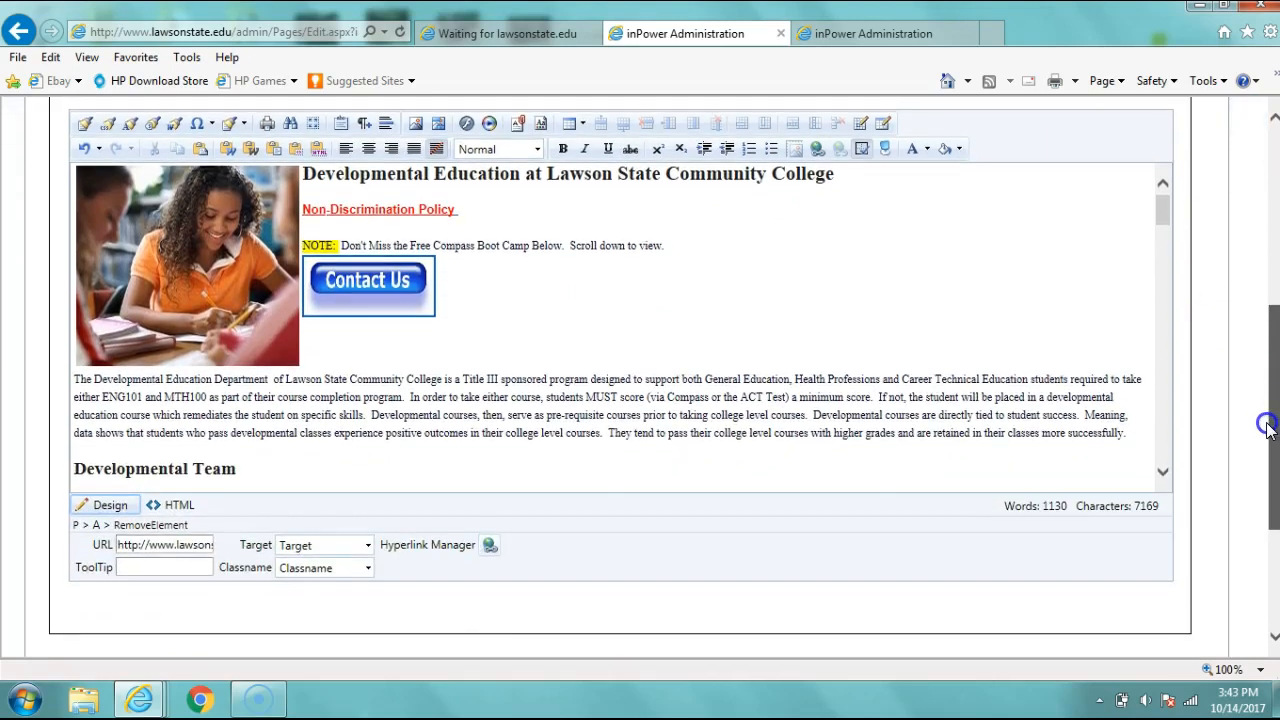
click(306, 362)
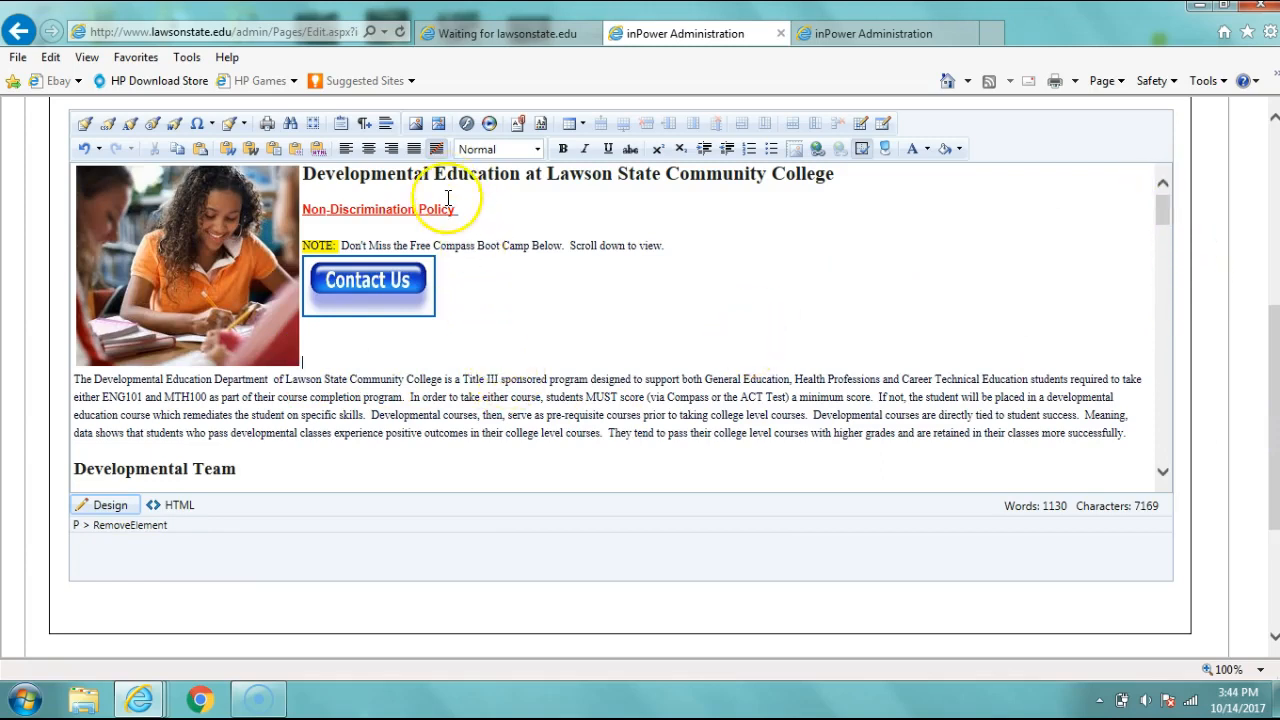
click(386, 123)
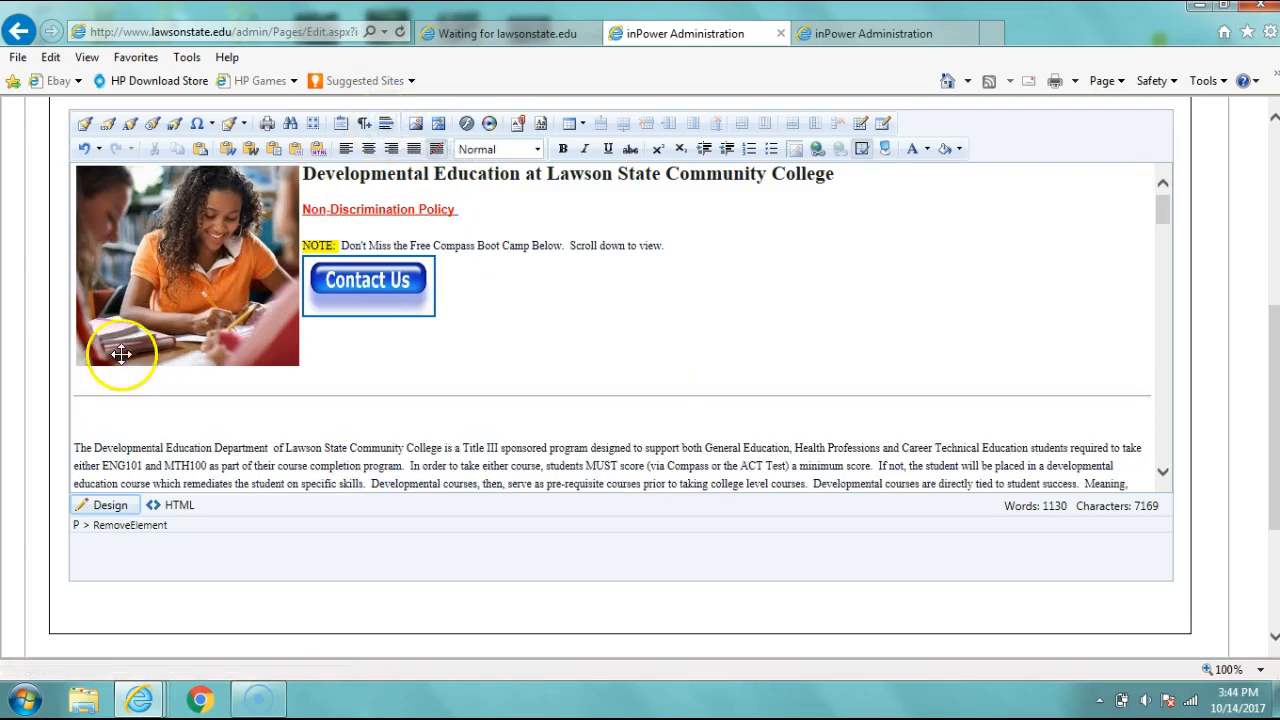
click(73, 448)
key(BackSpace)
key(BackSpace)
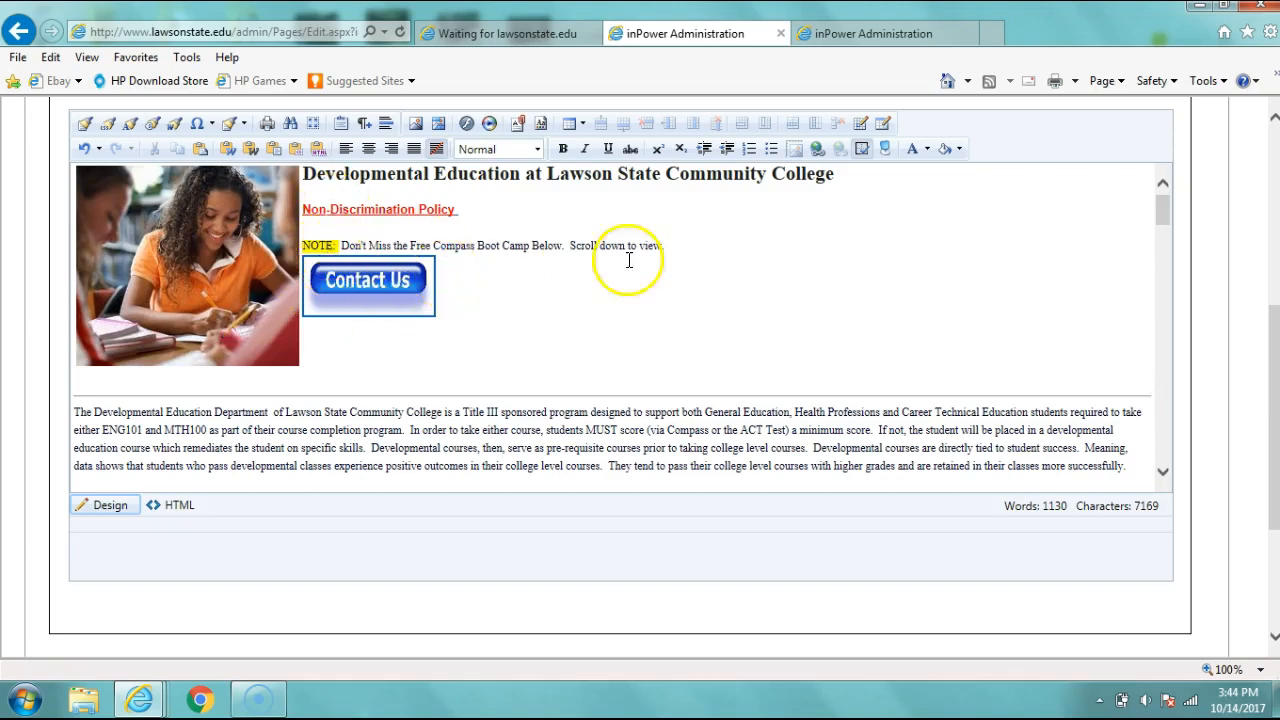
drag(1274, 395, 1274, 458)
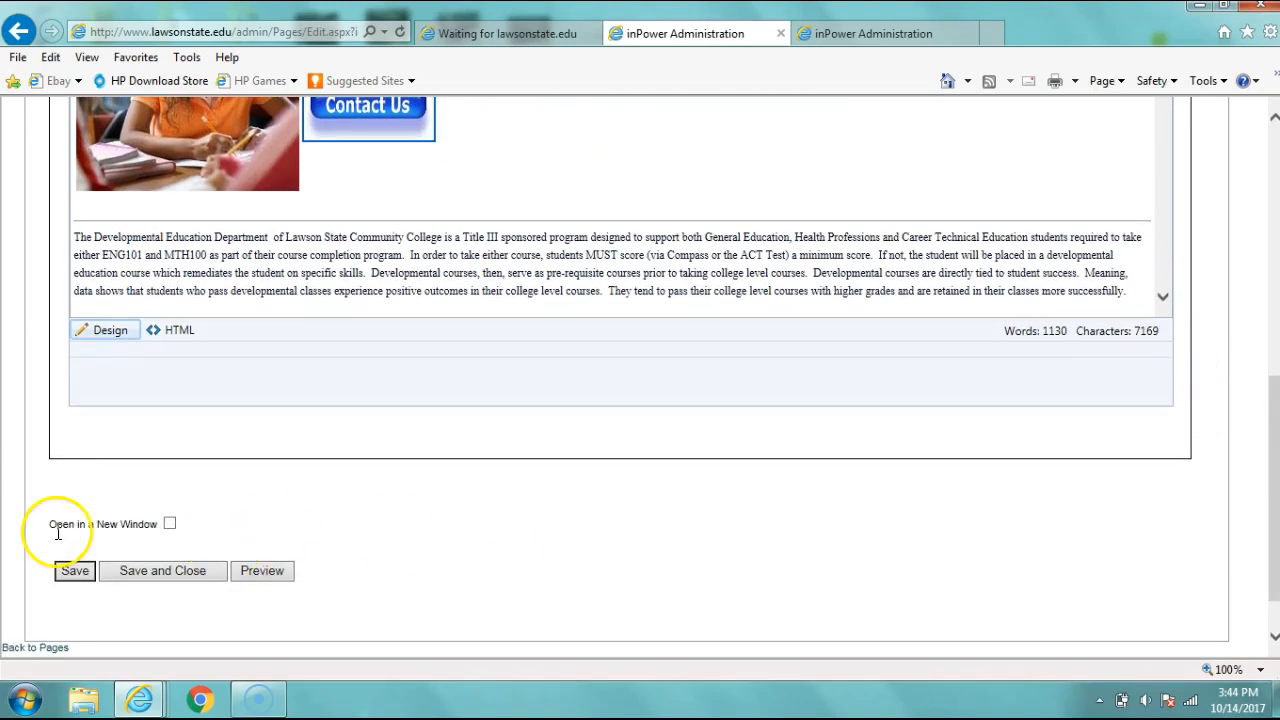
click(76, 572)
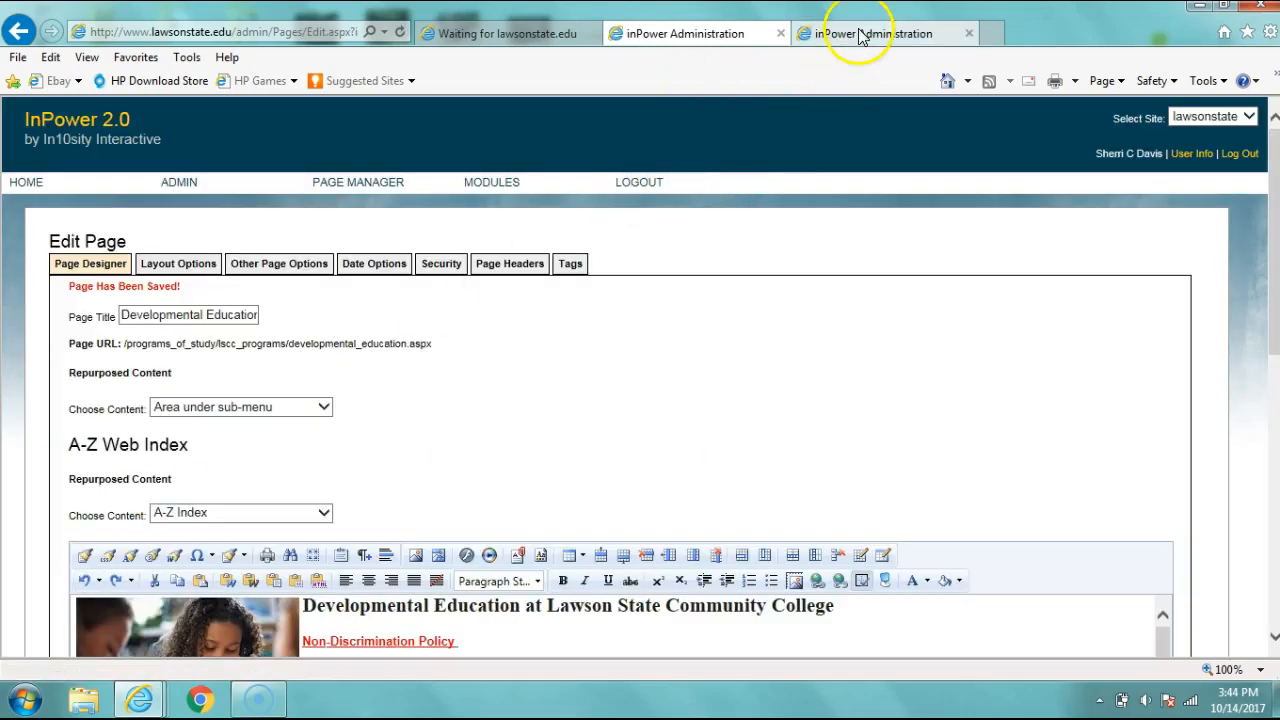
- Check the horizontal rule and the Contact Us button on the live page, and return to the editor
click(858, 36)
click(536, 33)
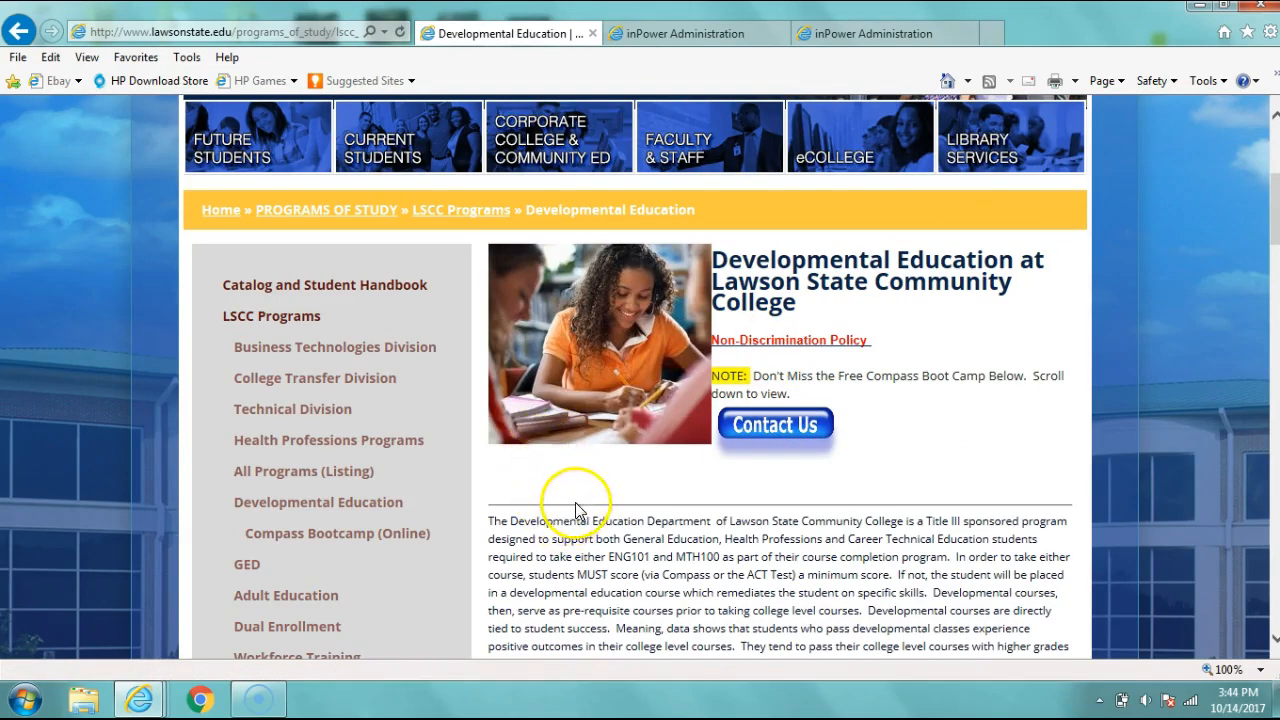
click(660, 34)
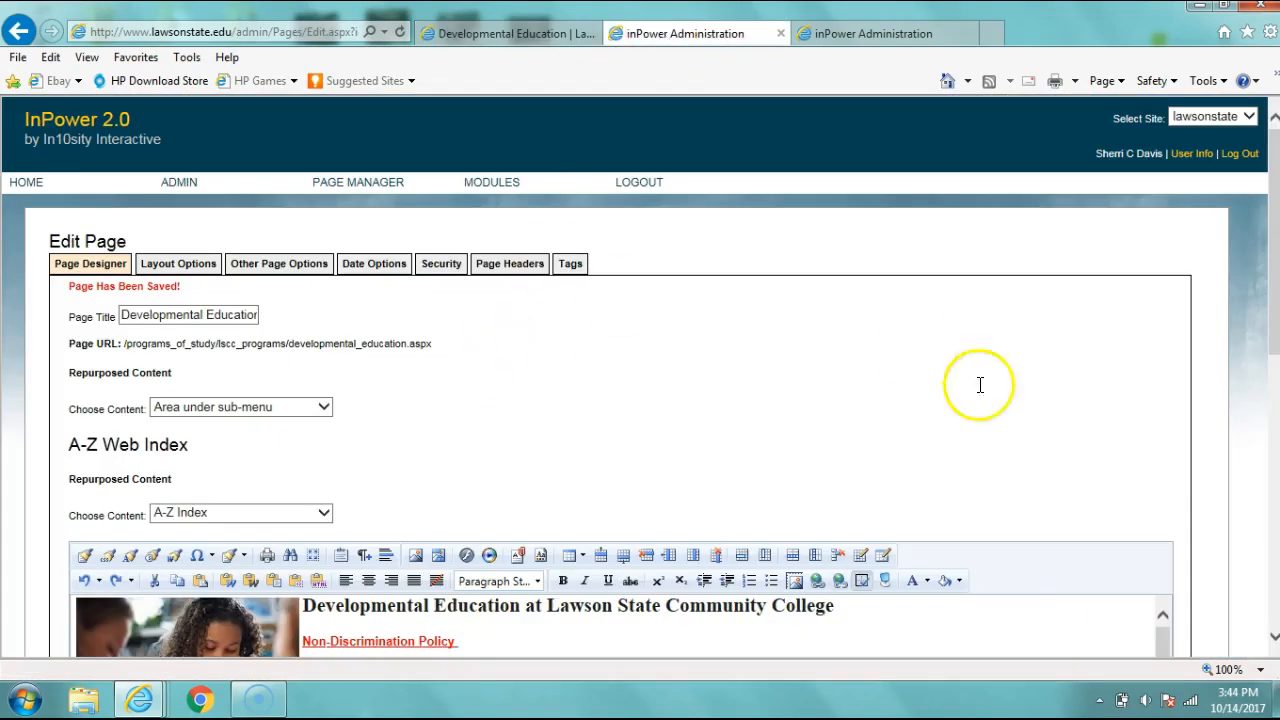
- Shrink the student photo slightly in proportion so it ends above the horizontal rule, and save the page
scroll(1273, 233, down, 3)
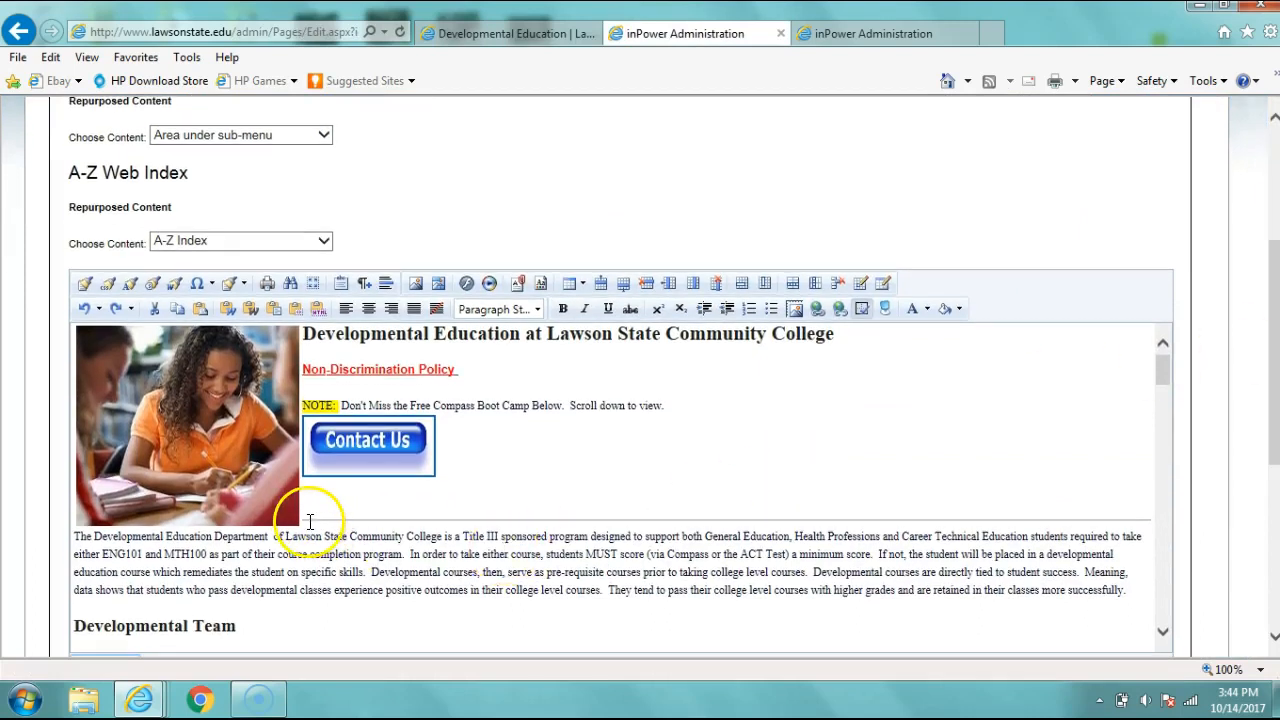
click(259, 487)
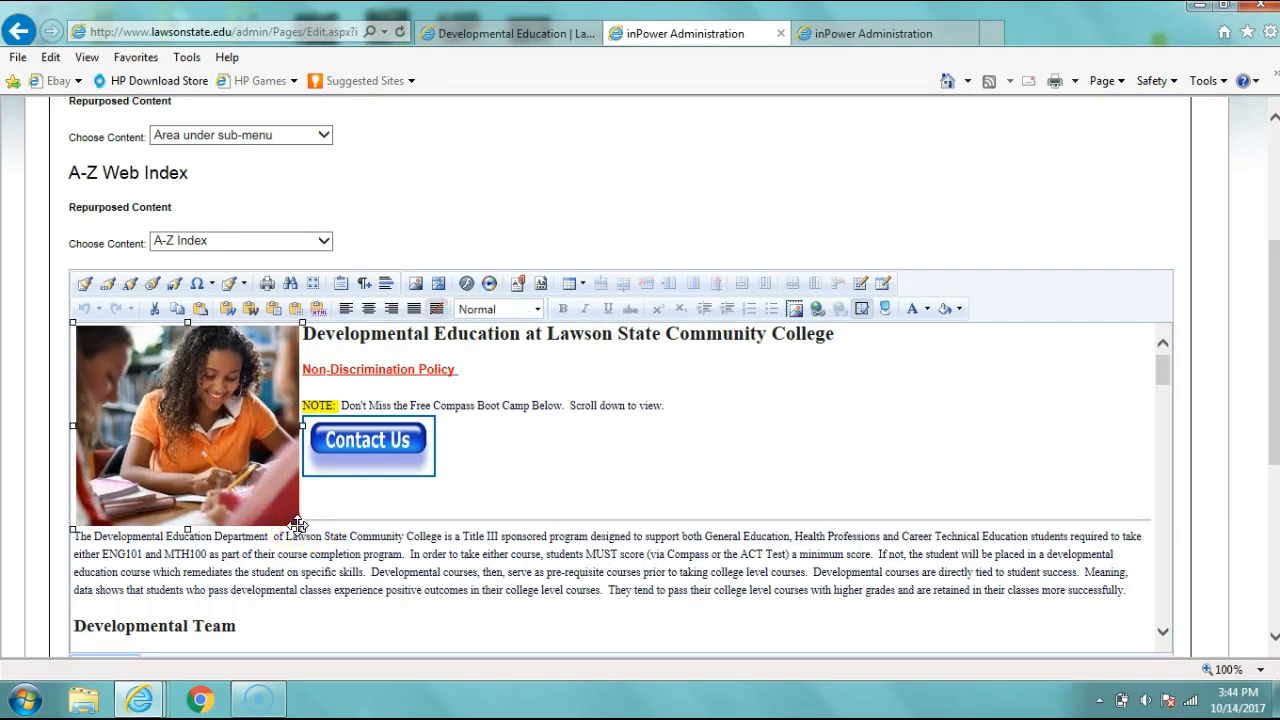
mouse_move(298, 528)
mouse_down()
mouse_move(277, 500)
mouse_move(278, 513)
mouse_up()
click(304, 507)
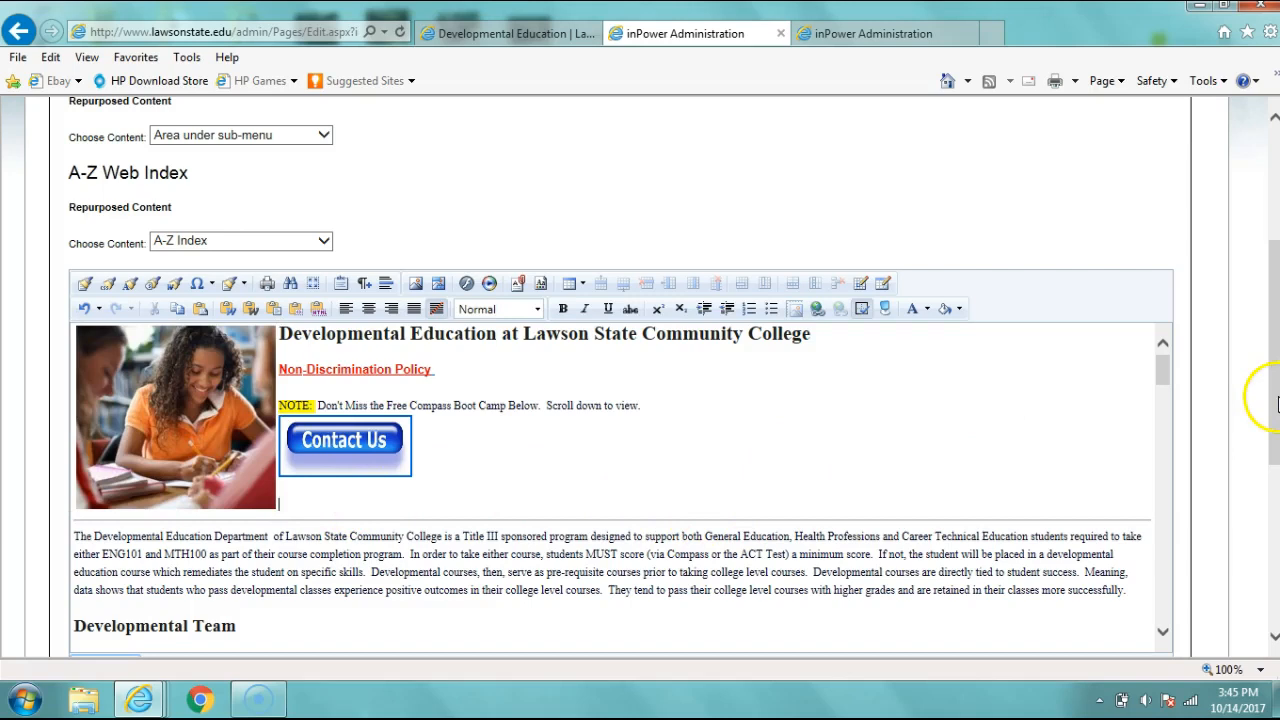
scroll(1277, 404, down, 4)
click(75, 512)
click(75, 512)
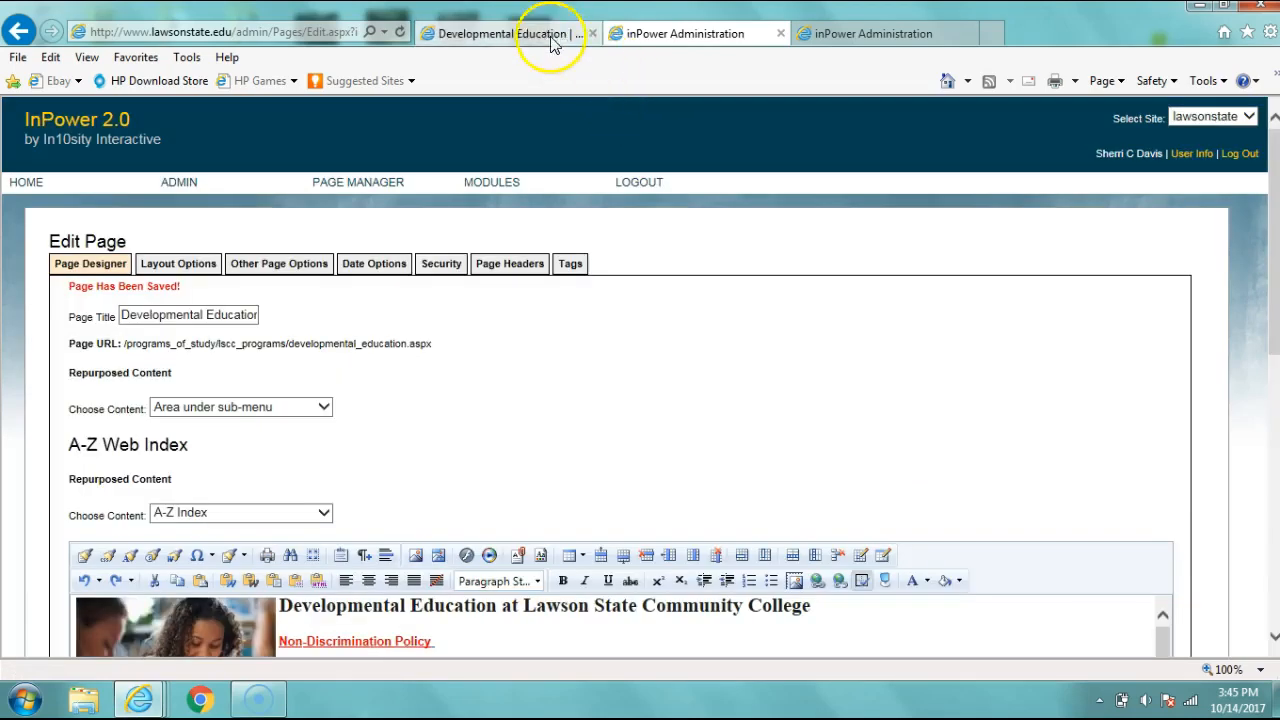
- Refresh the live Developmental Education page to check the resized photo, and return to the page editor
click(550, 40)
click(678, 40)
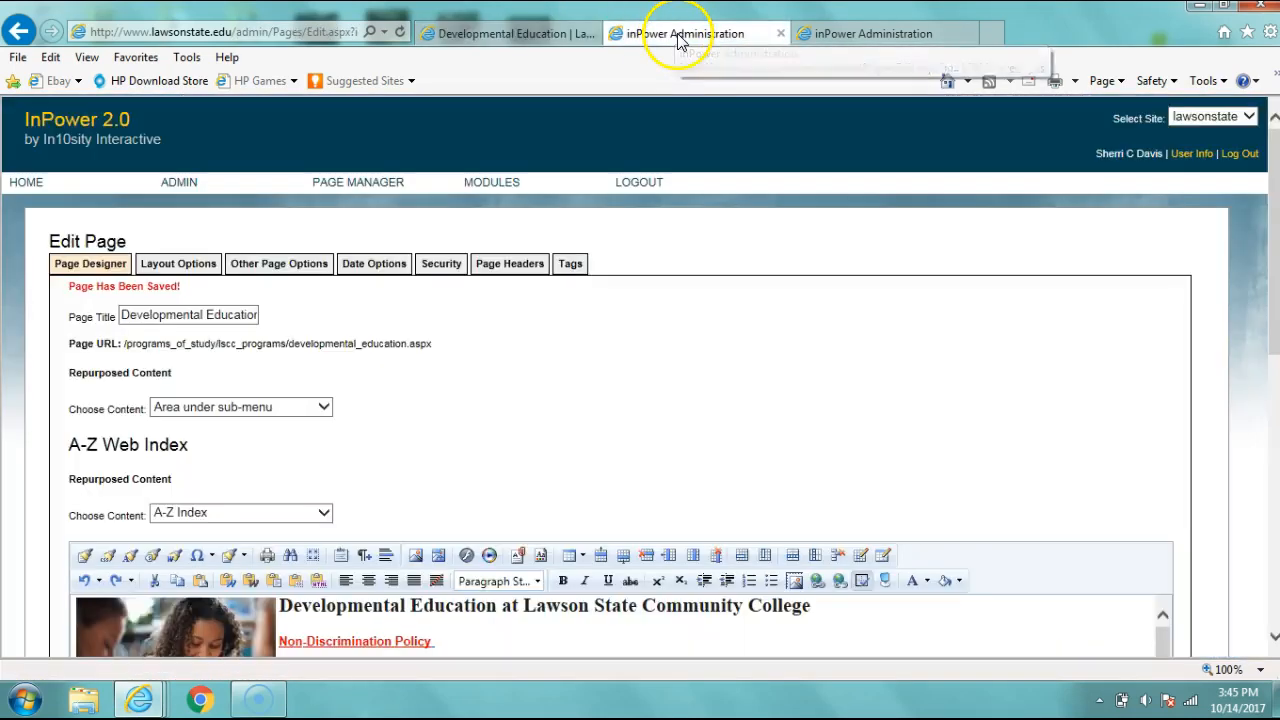
click(493, 40)
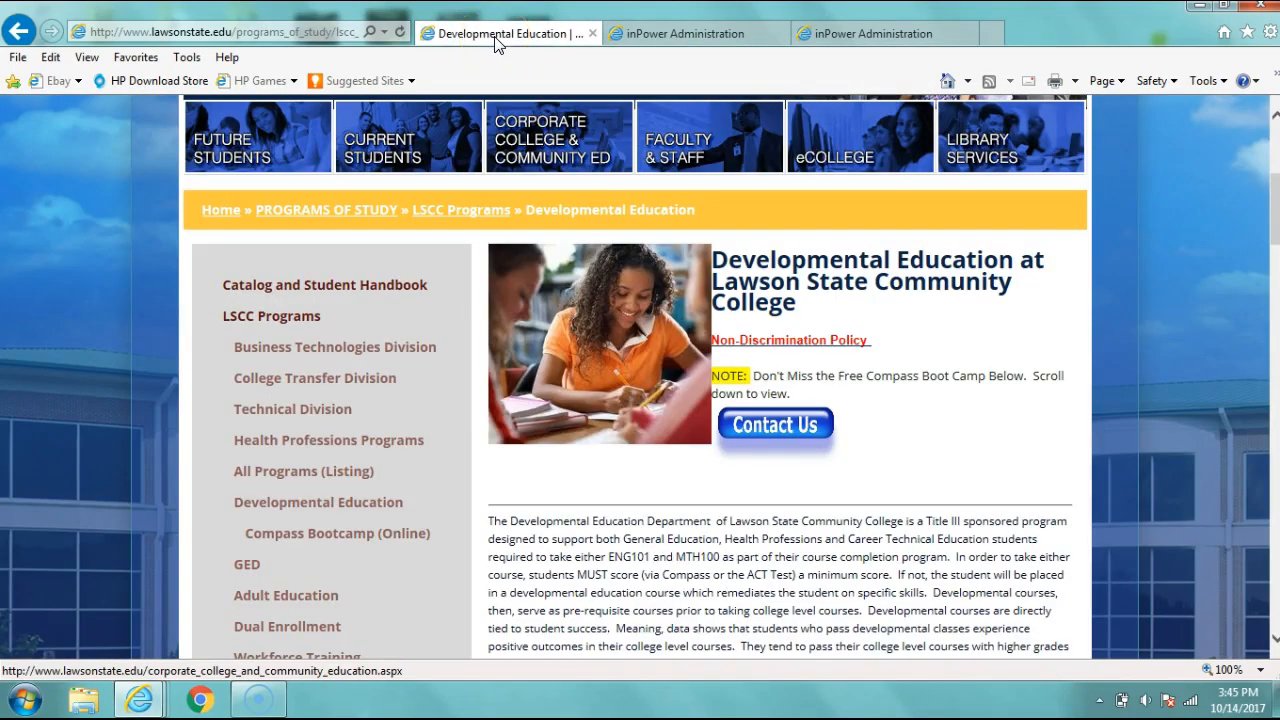
key(F5)
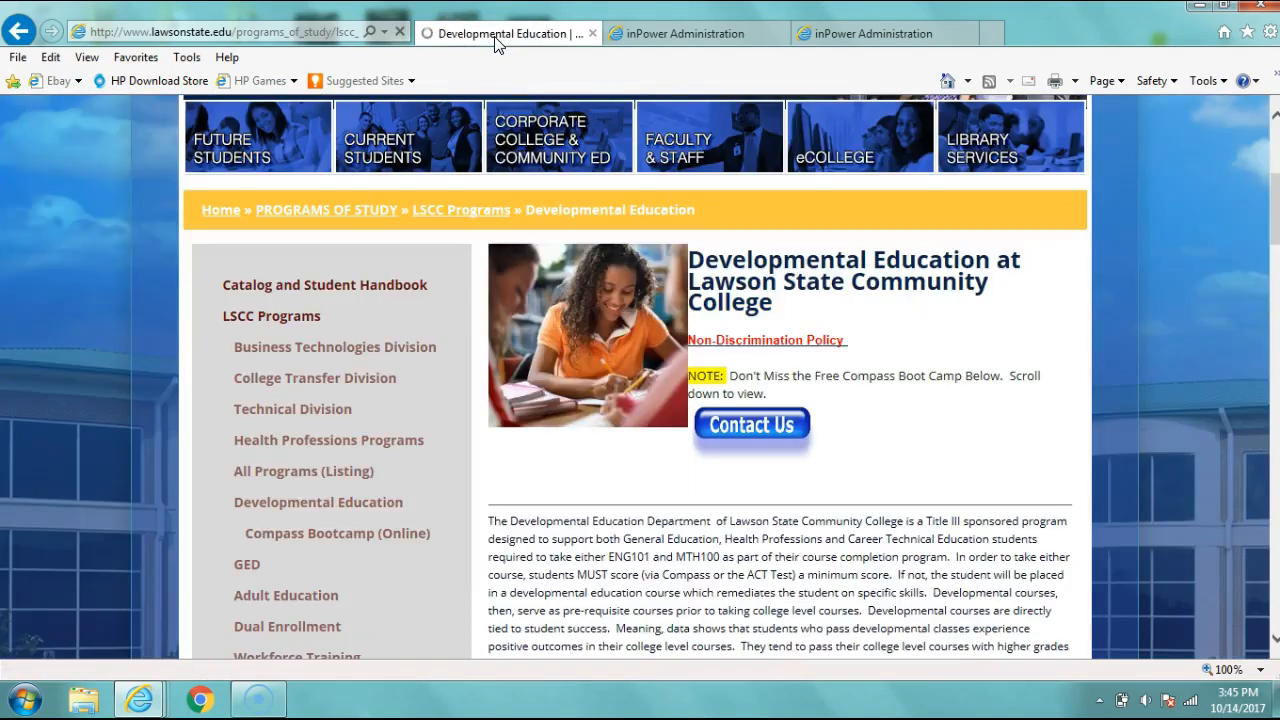
click(657, 33)
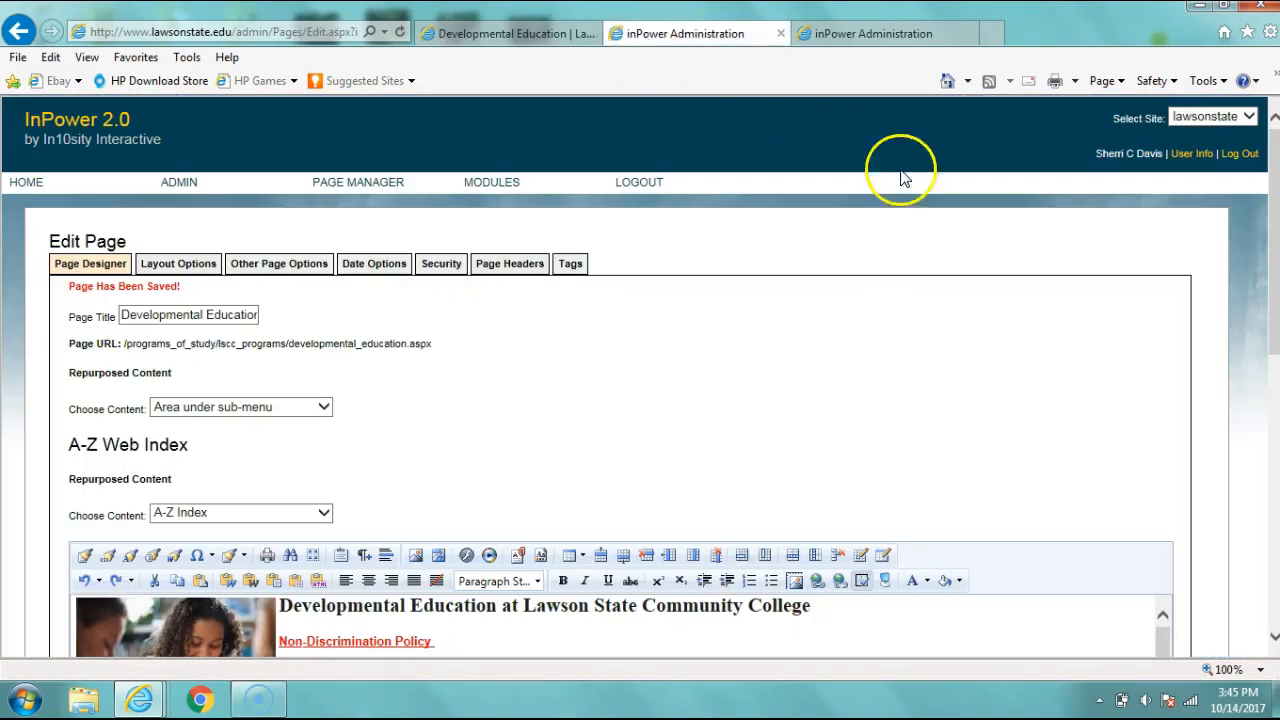
- Insert blank lines after the NOTE line to push the Contact Us button down below the student photo
scroll(1275, 262, down, 3)
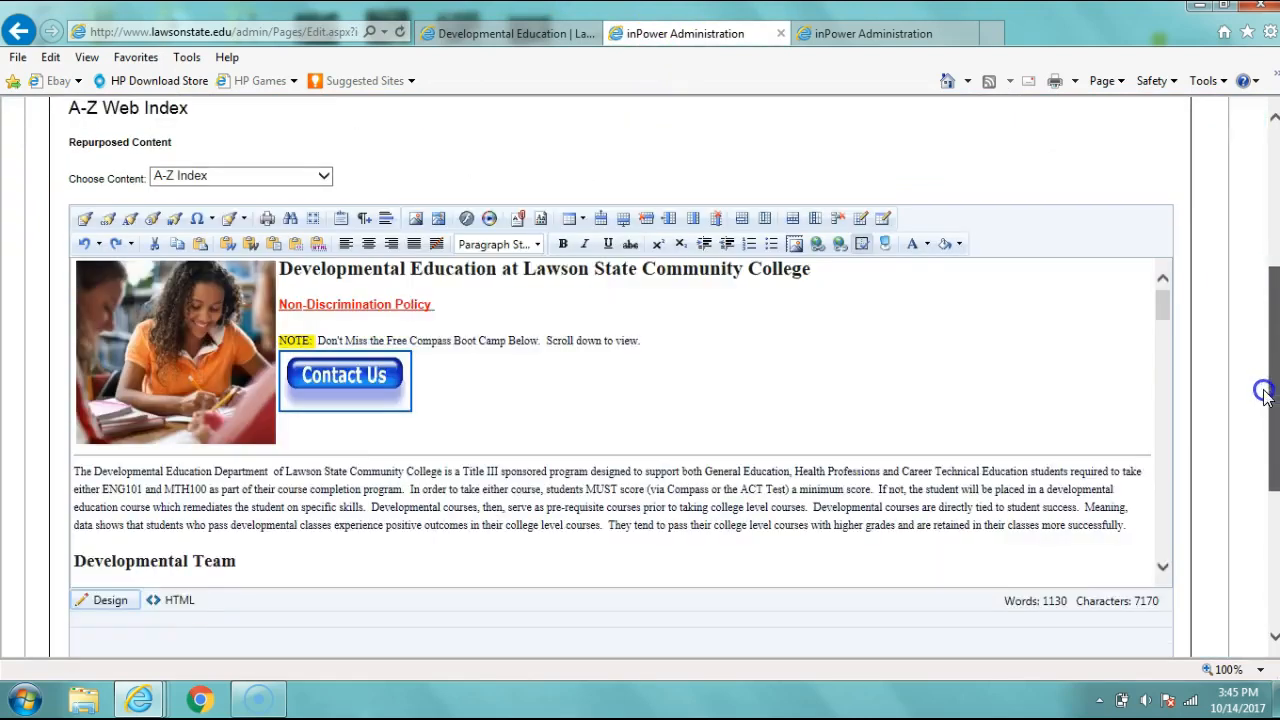
click(645, 340)
key(Return)
key(Return)
key(Return)
key(Return)
key(Return)
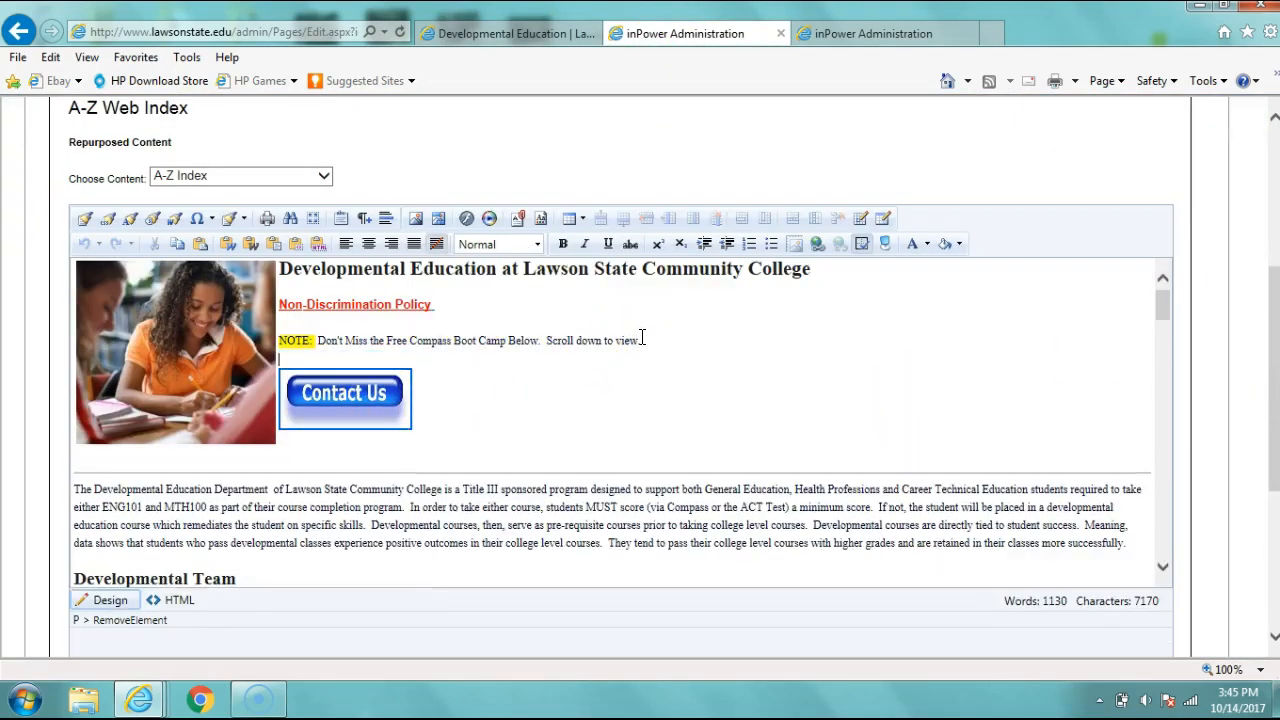
key(Return)
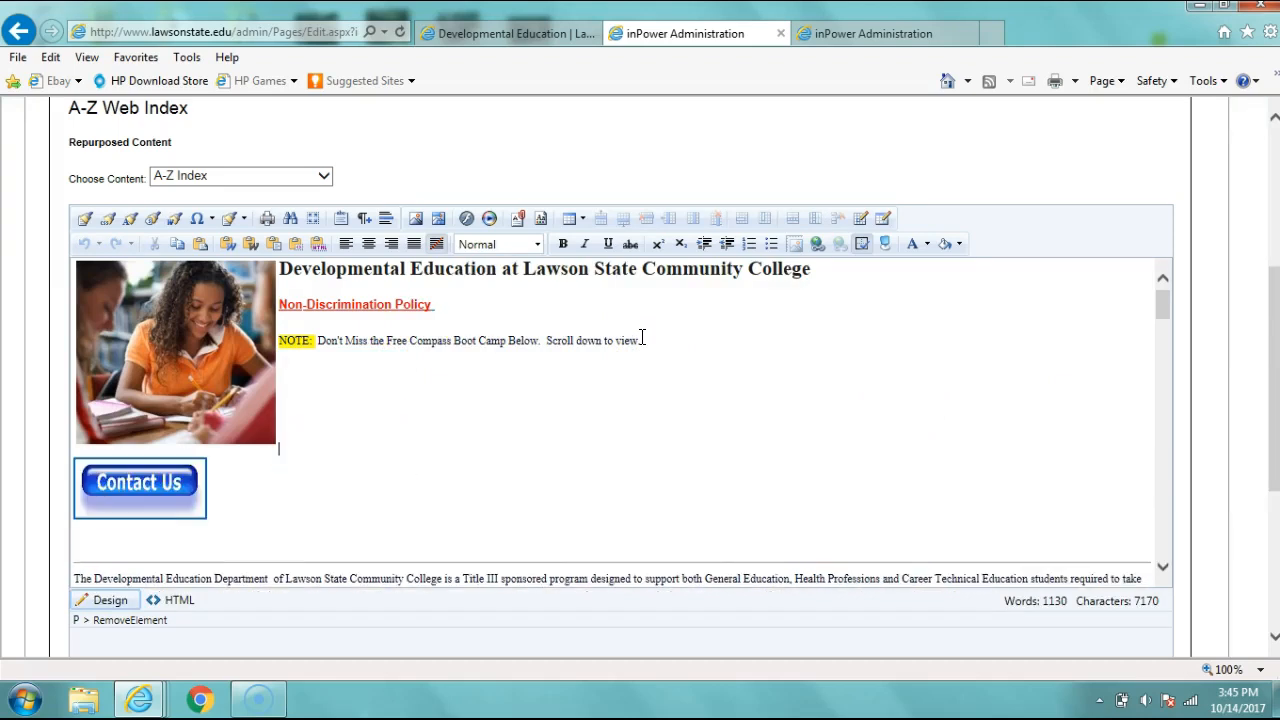
- Remove the blank lines and the horizontal rule between the Contact Us button and the introductory paragraph, and save the page
click(90, 543)
key(Delete)
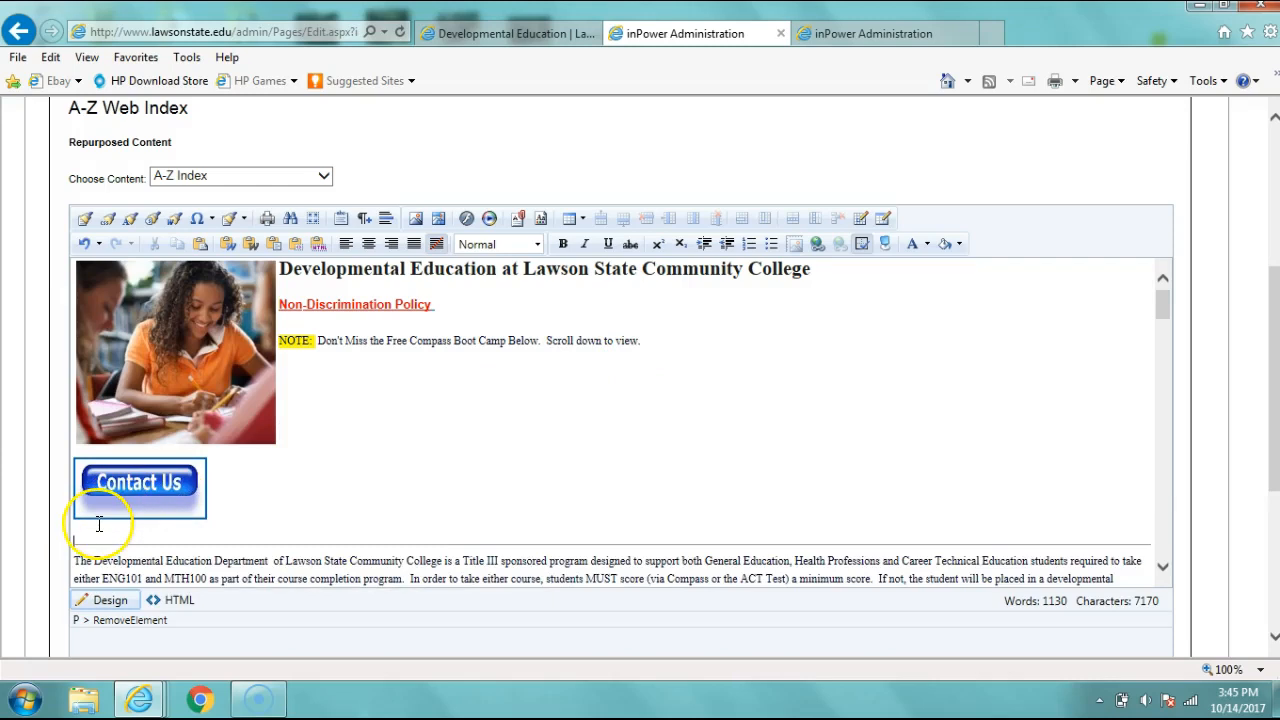
key(Delete)
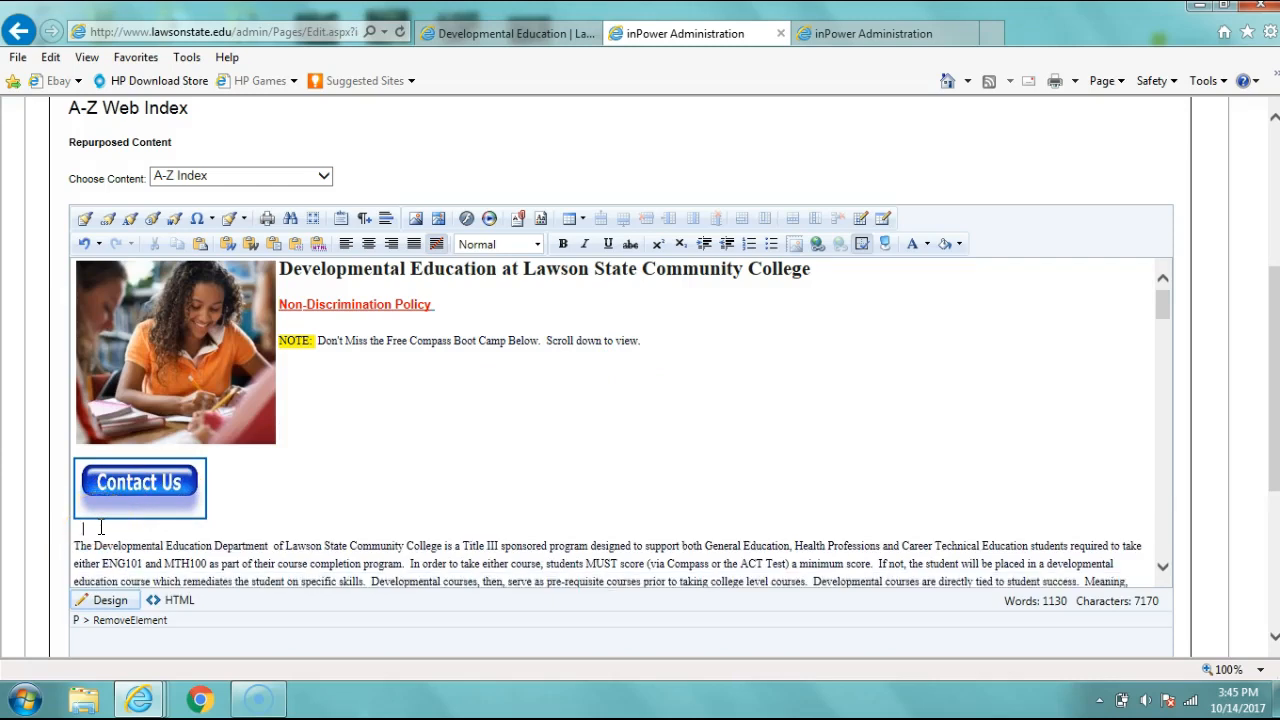
key(Delete)
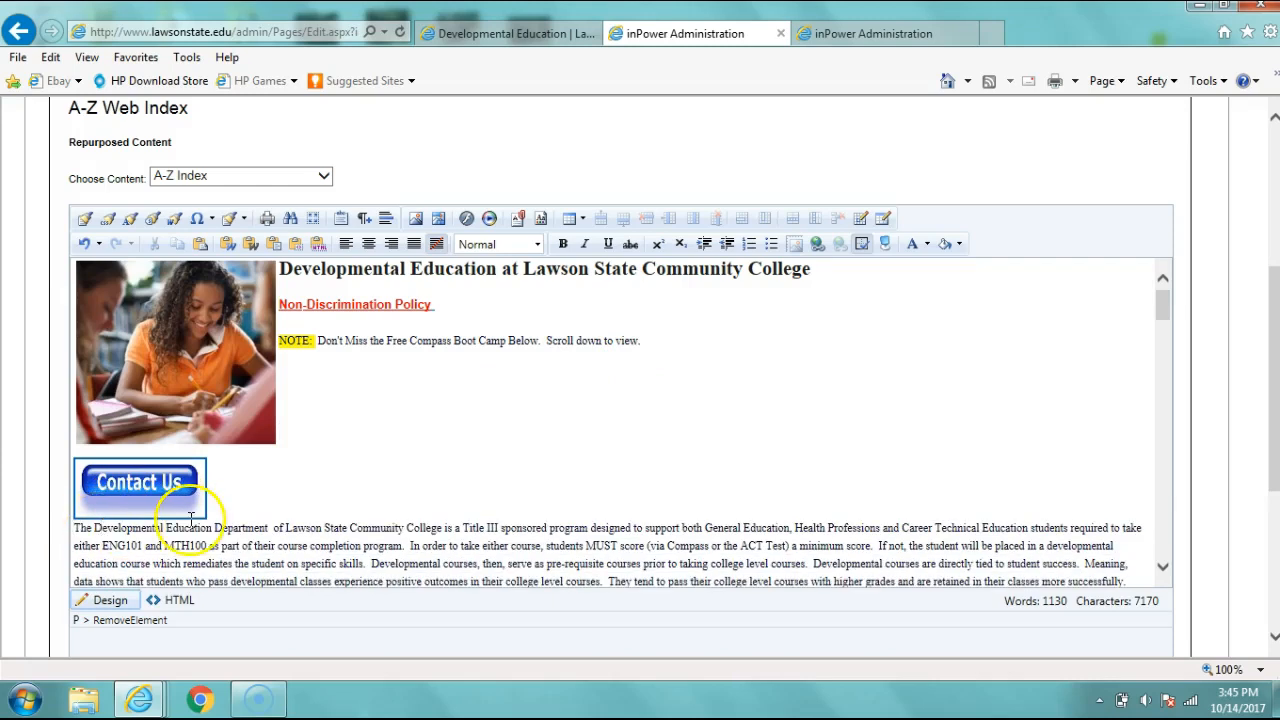
drag(1274, 298, 1274, 384)
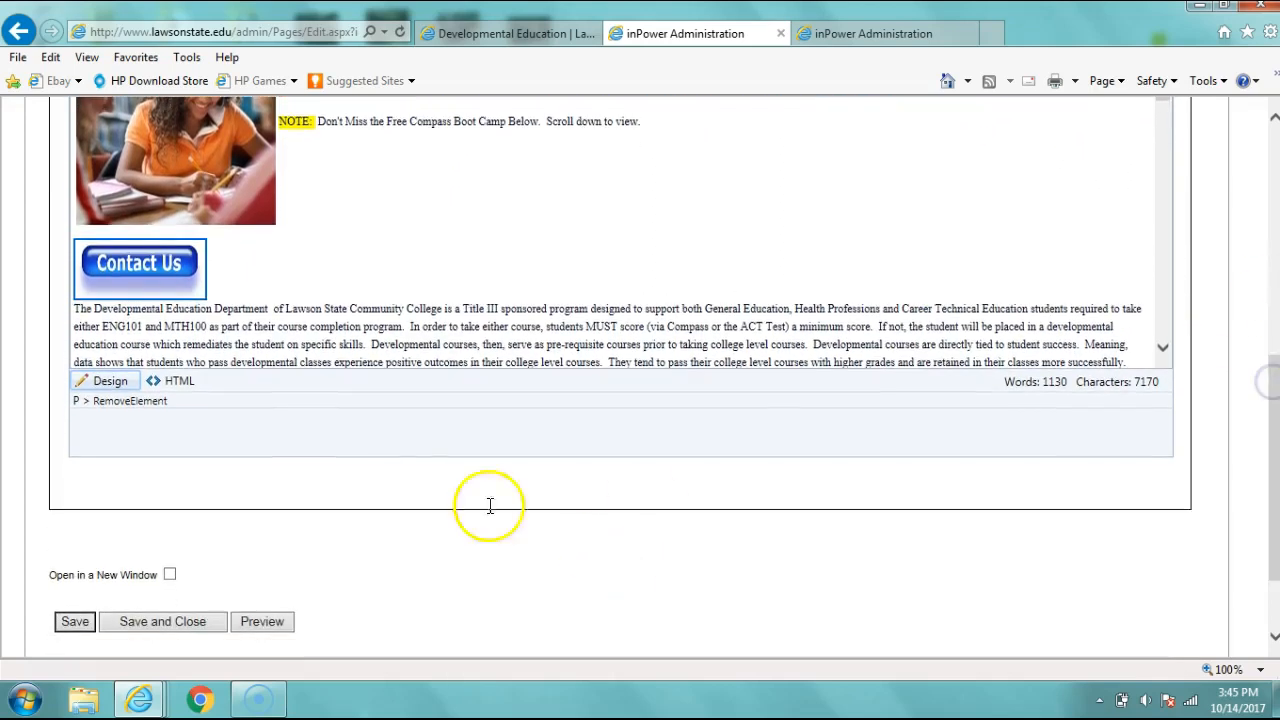
click(75, 622)
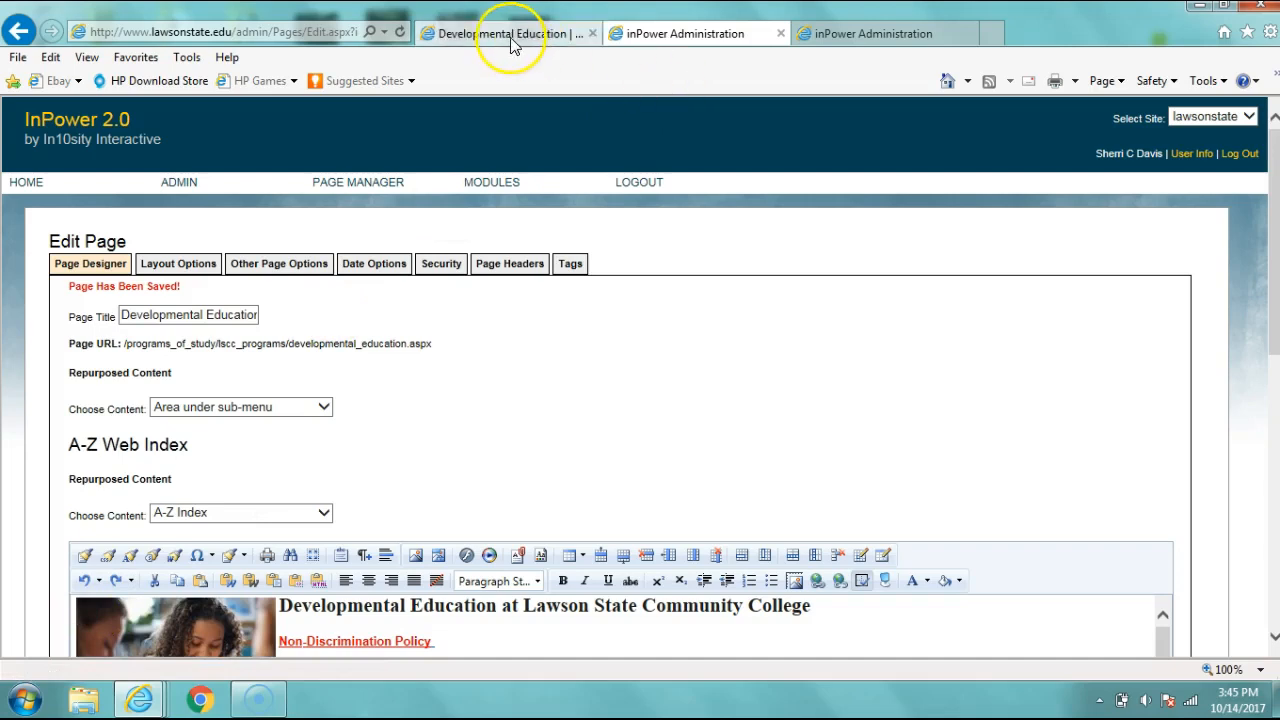
- Refresh the live Developmental Education page to check the Contact Us button's position below the photo, and return to the page editor
click(512, 36)
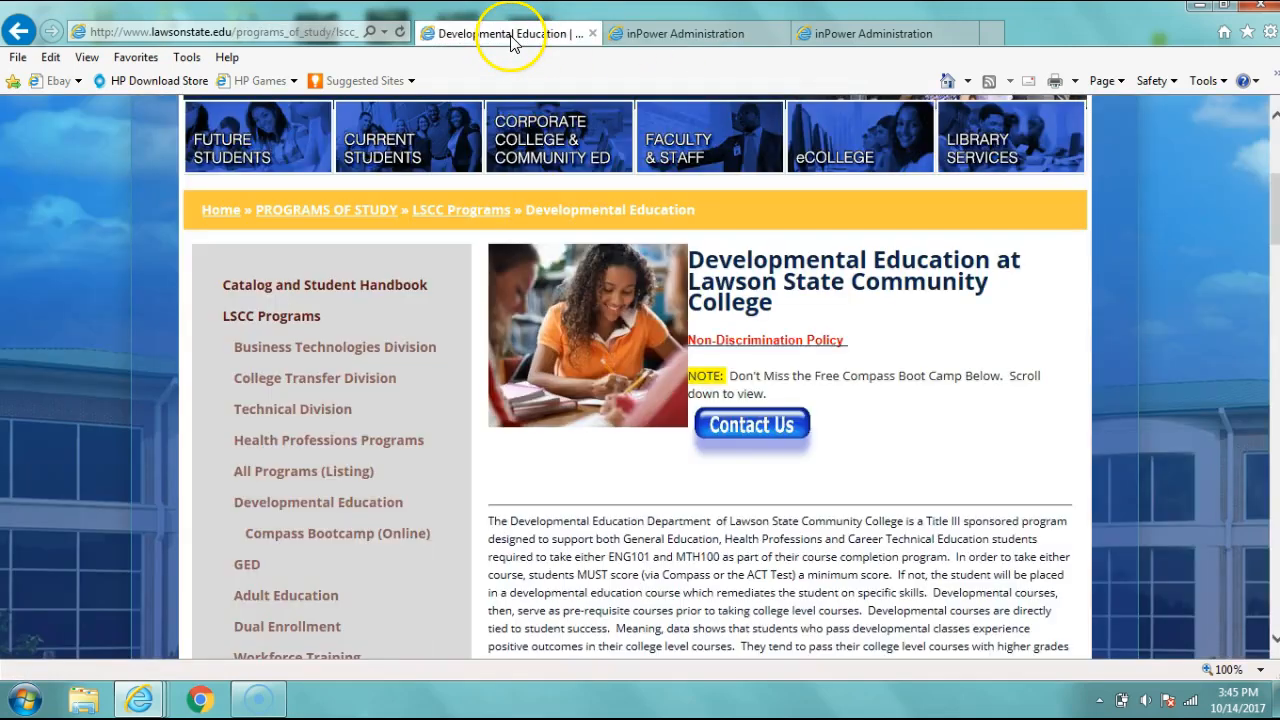
key(F5)
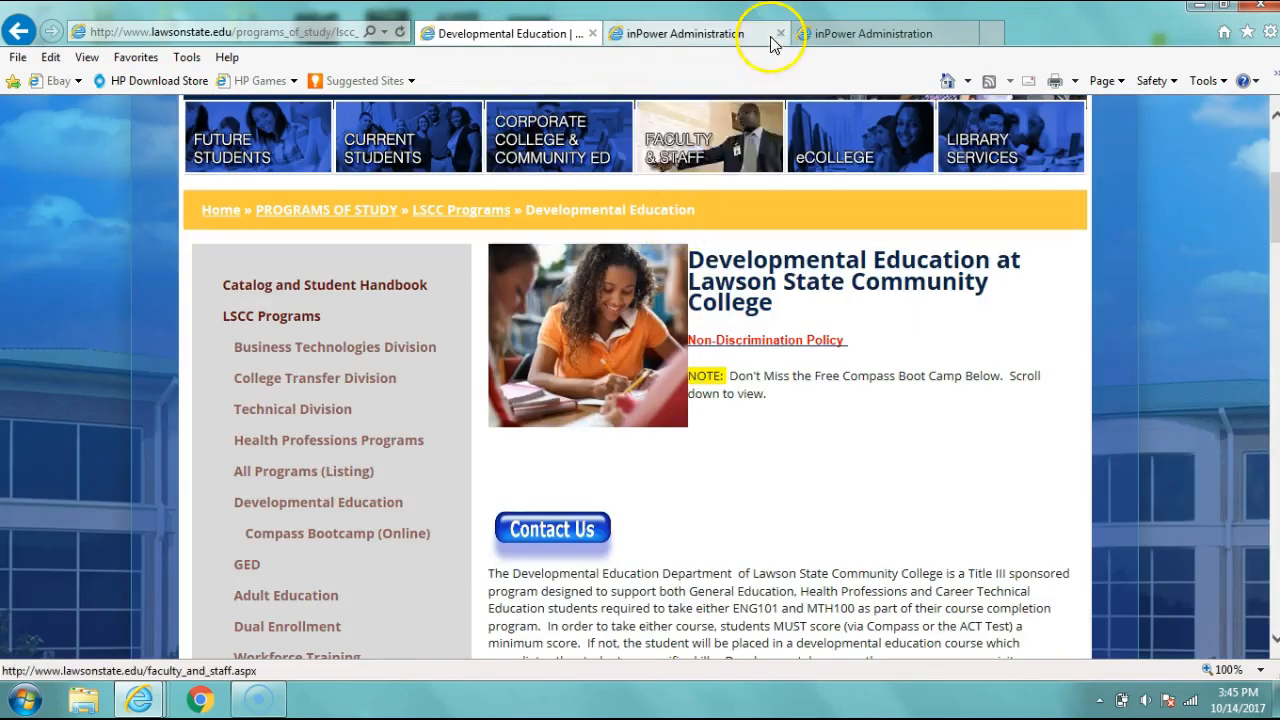
click(825, 36)
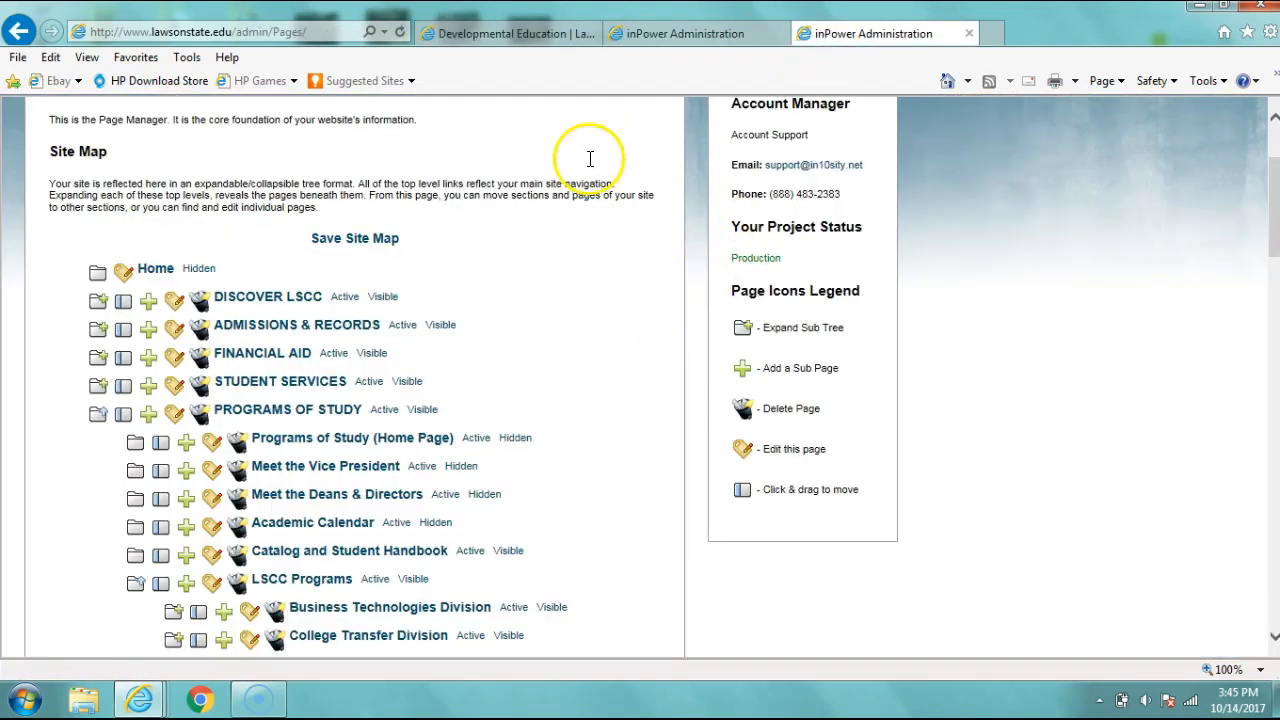
click(663, 36)
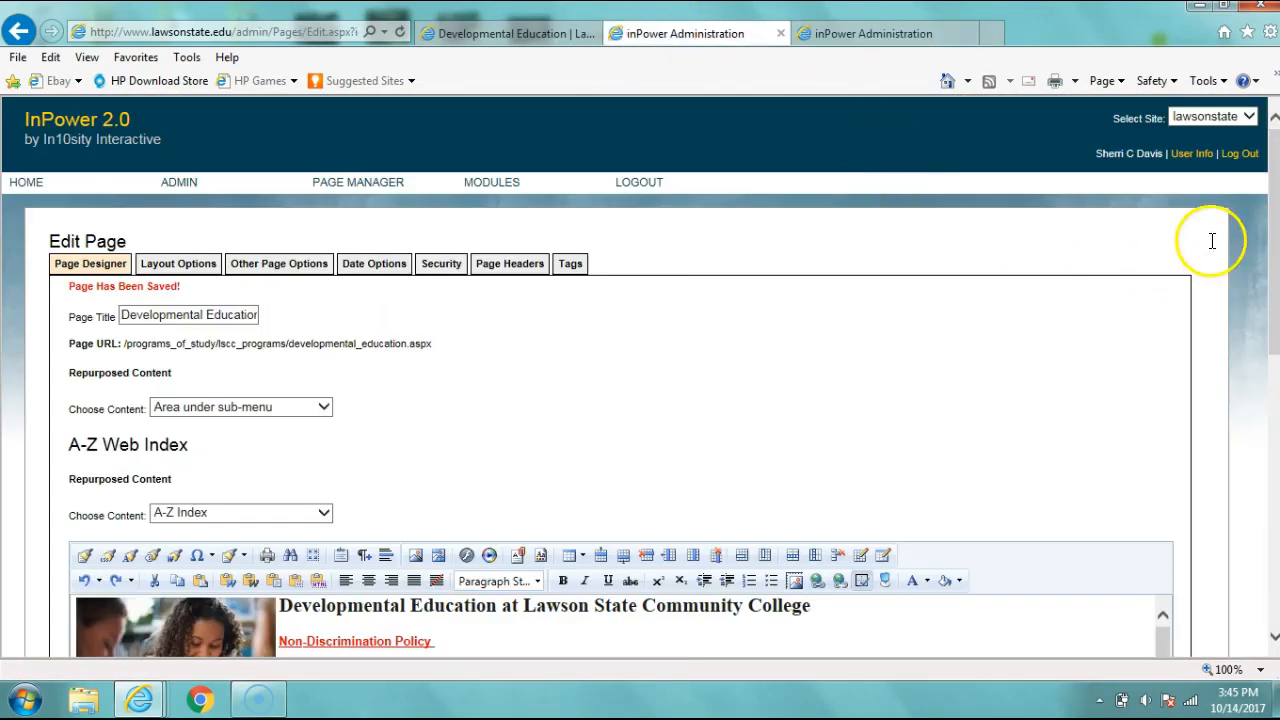
- Remove the blank lines above the Contact Us button so it sits beside the photo directly under the NOTE line, and save the page
drag(1274, 255, 1275, 367)
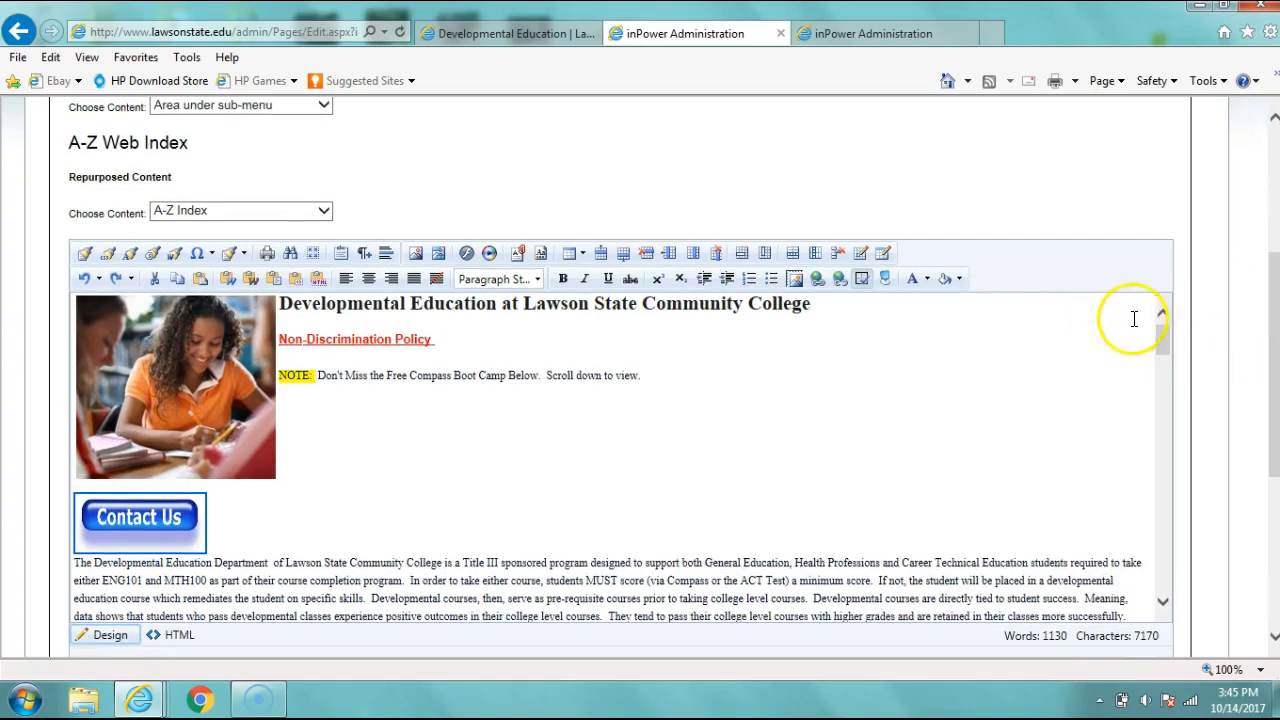
drag(1163, 325, 1166, 359)
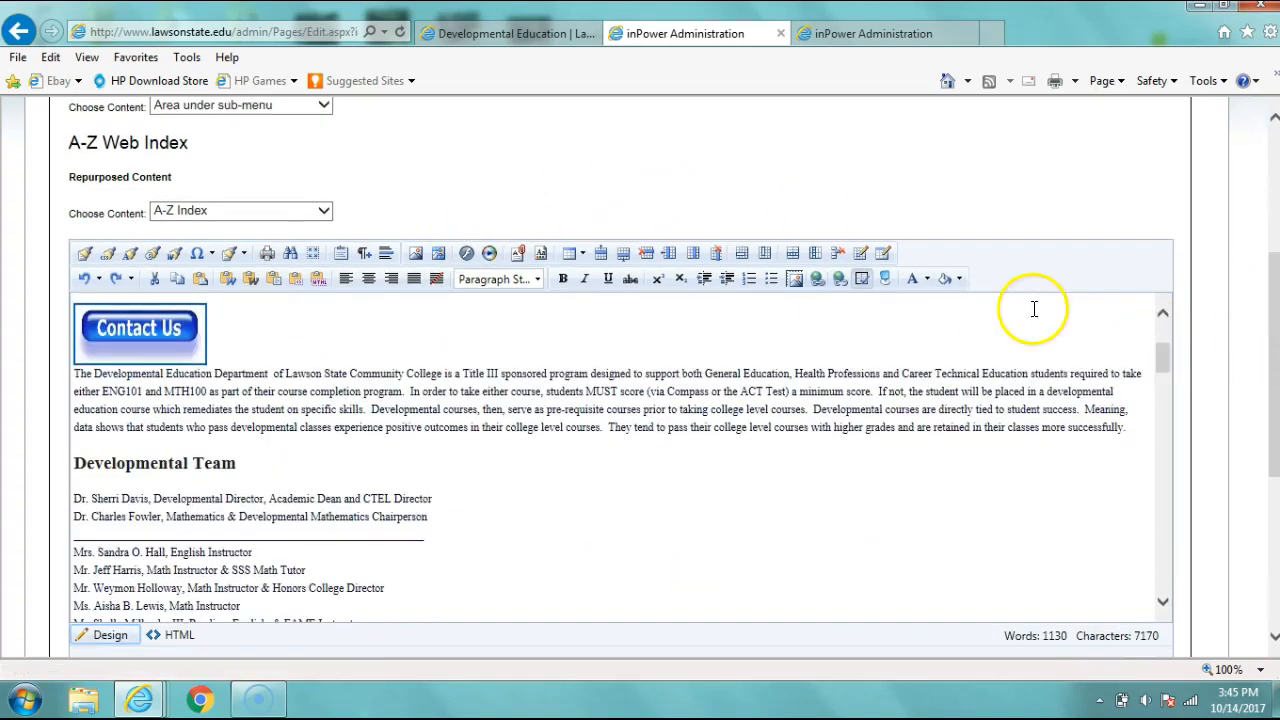
click(1161, 317)
click(214, 433)
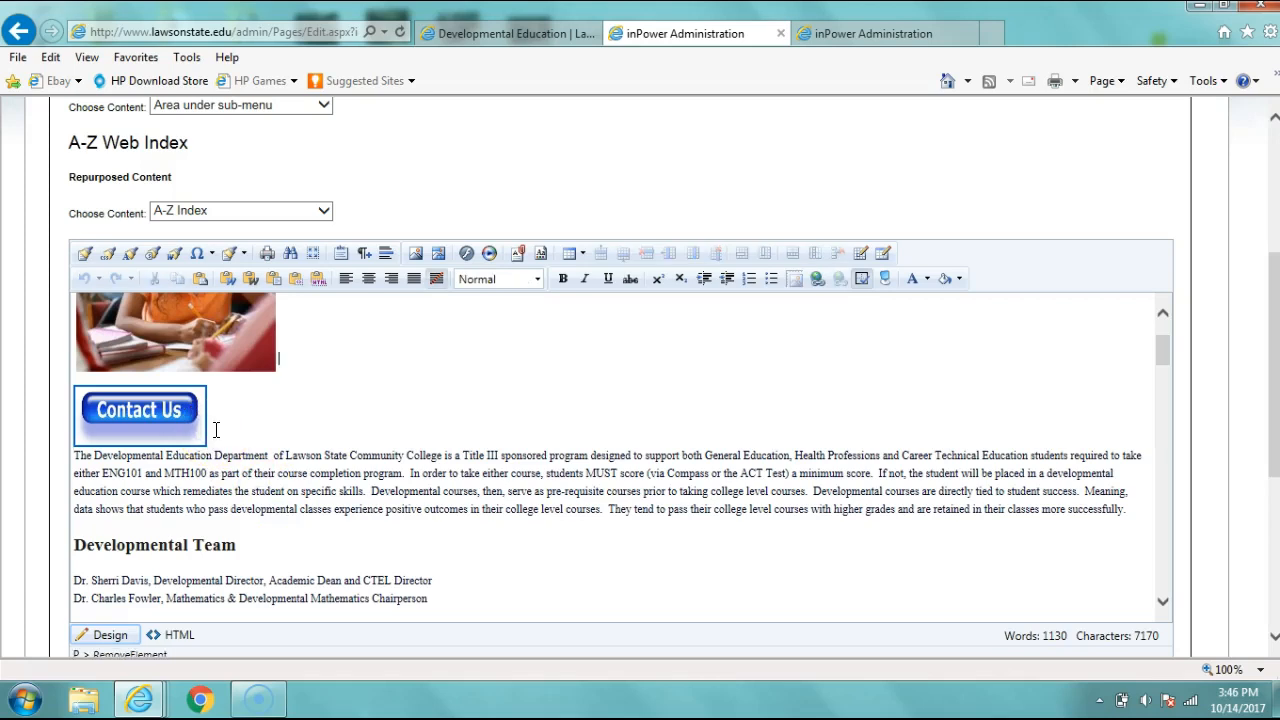
key(BackSpace)
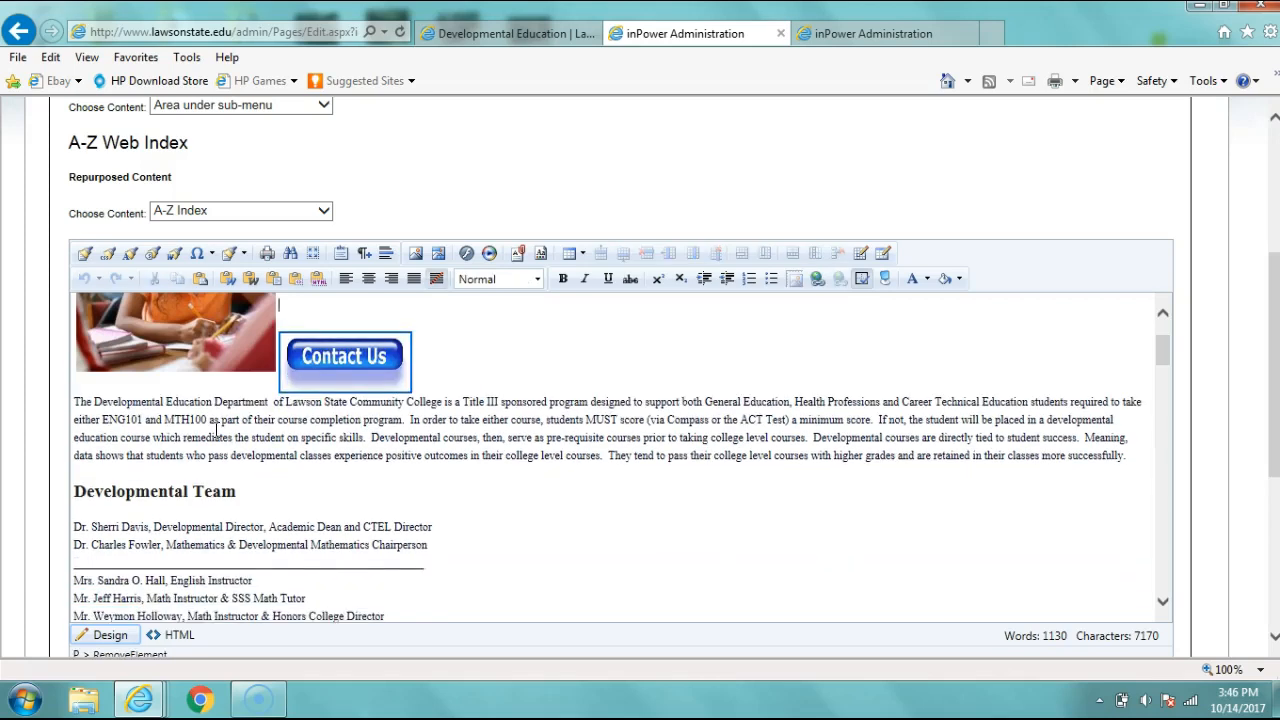
key(BackSpace)
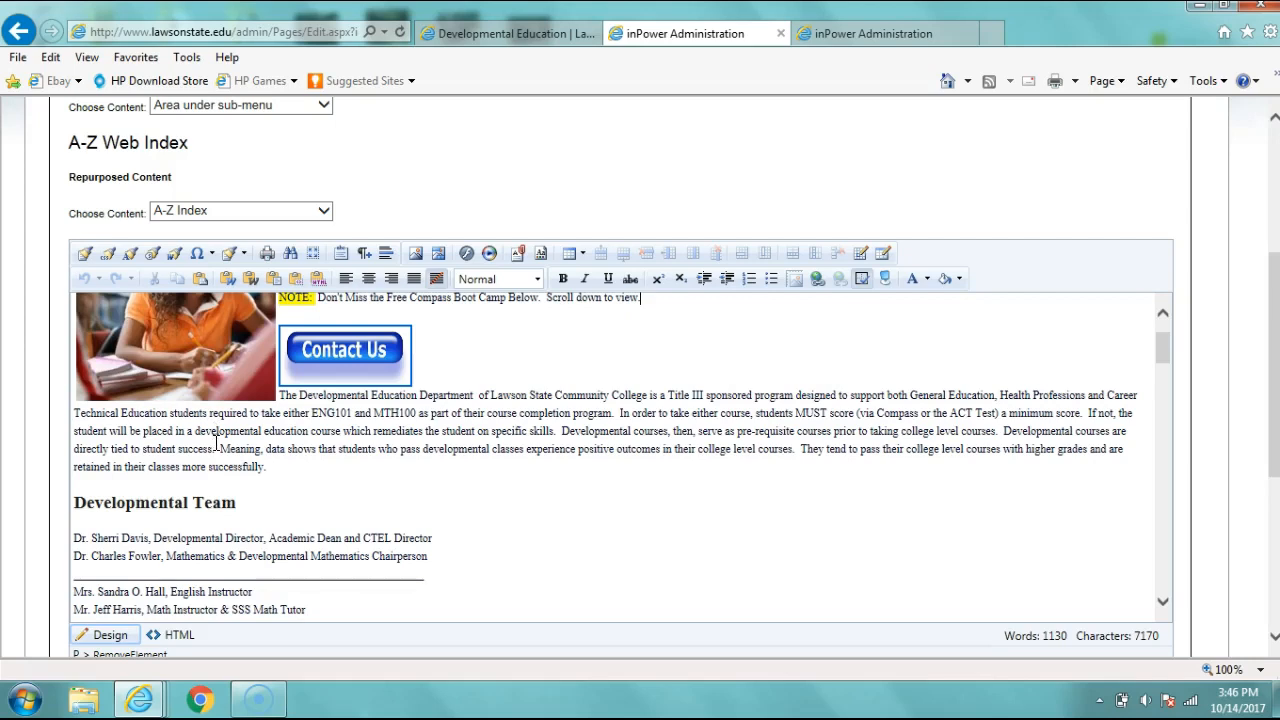
click(289, 318)
key(BackSpace)
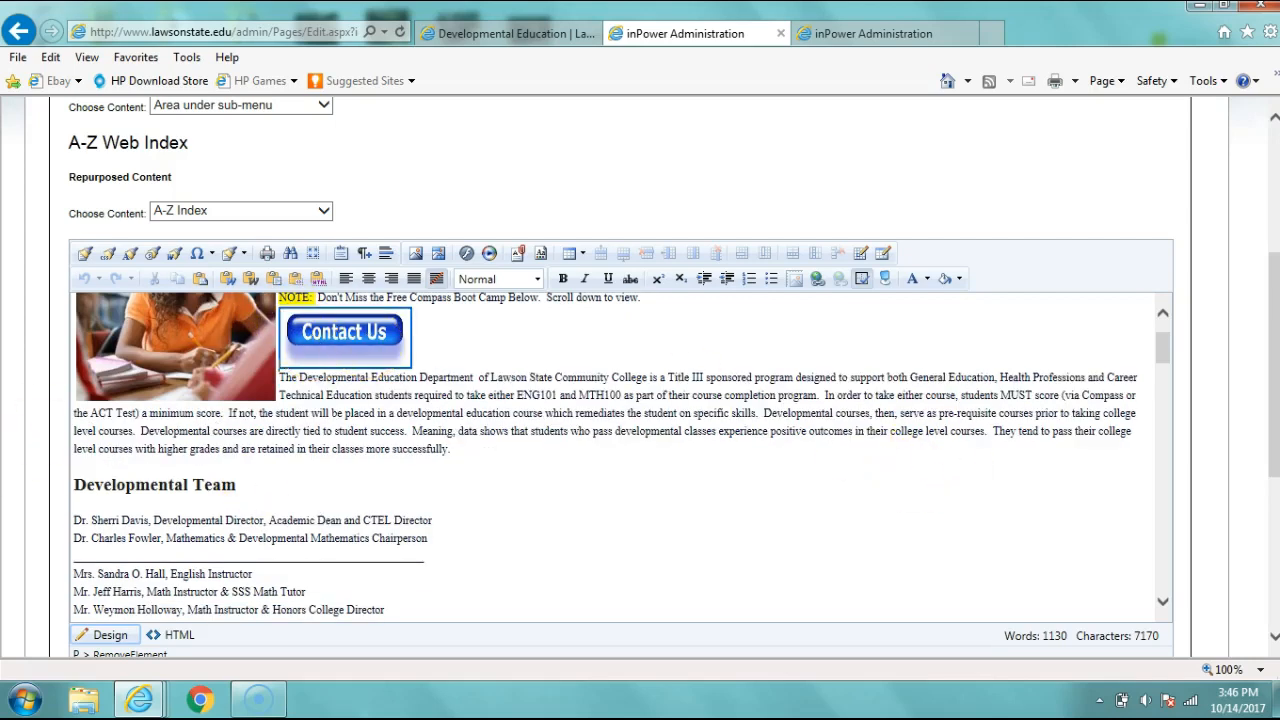
click(1274, 397)
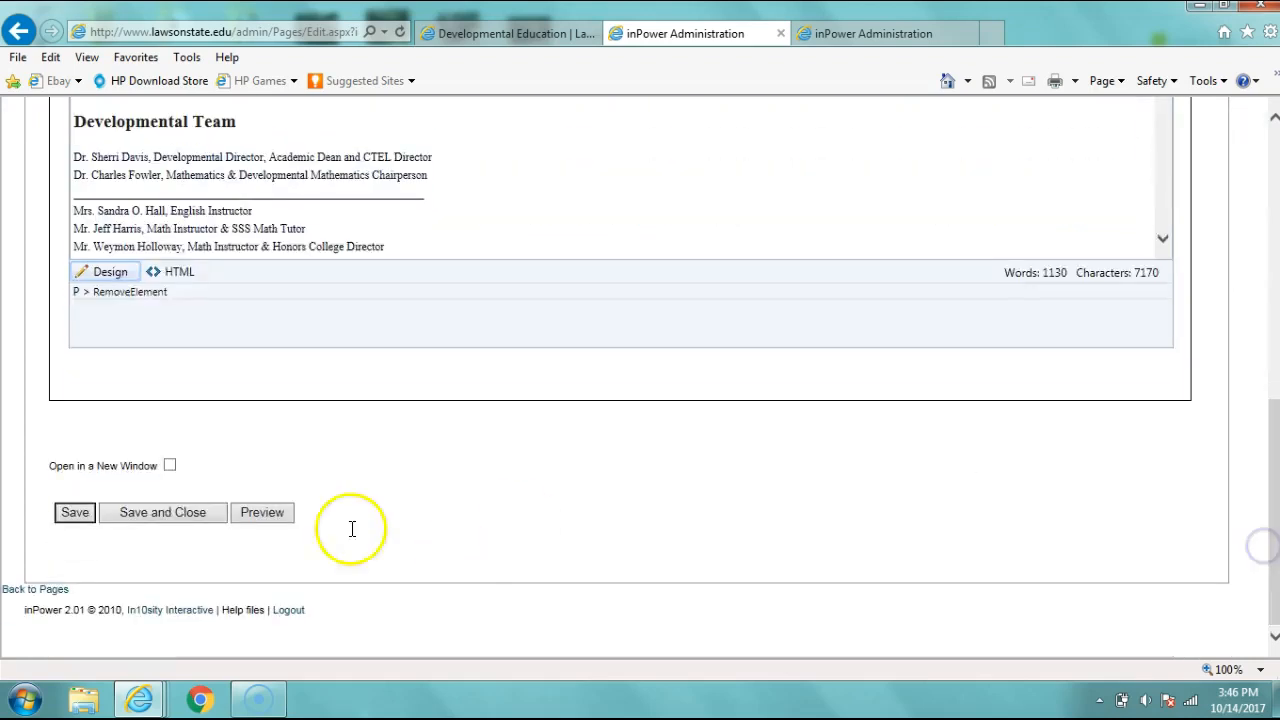
click(76, 516)
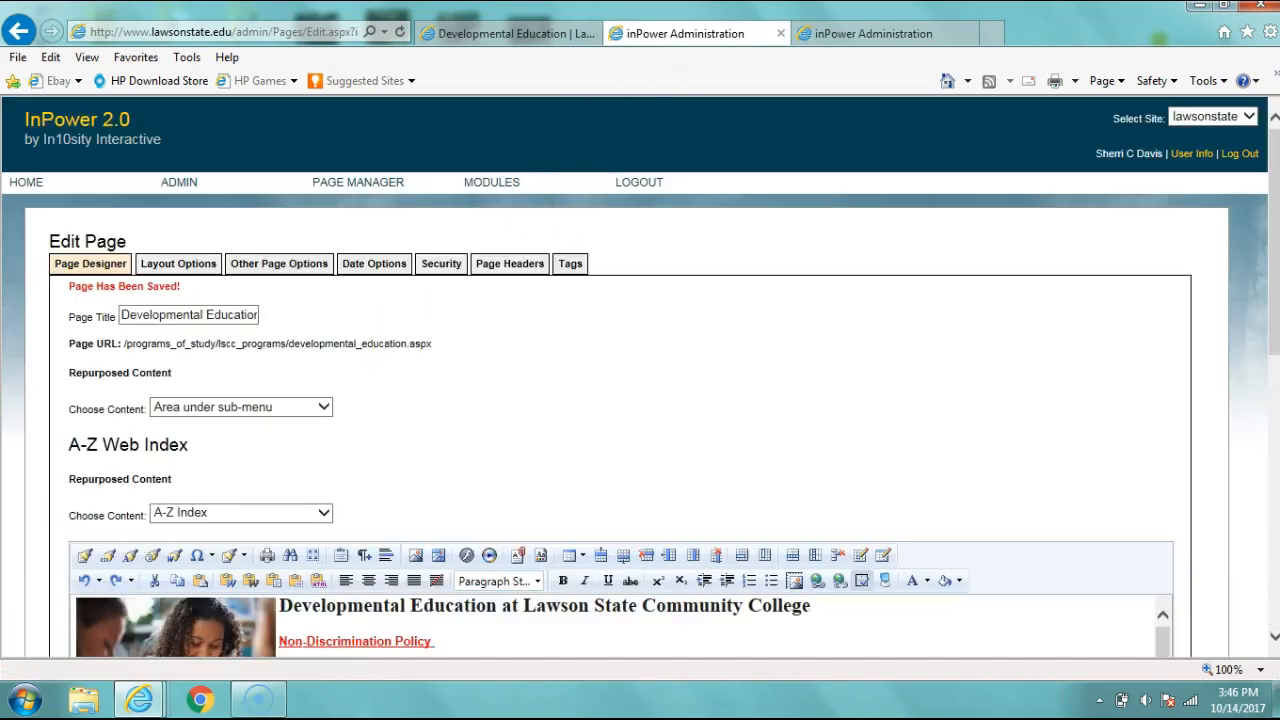
- Check the Contact Us placement and the spacing around the section headings on the live page, and return to the page editor
click(857, 24)
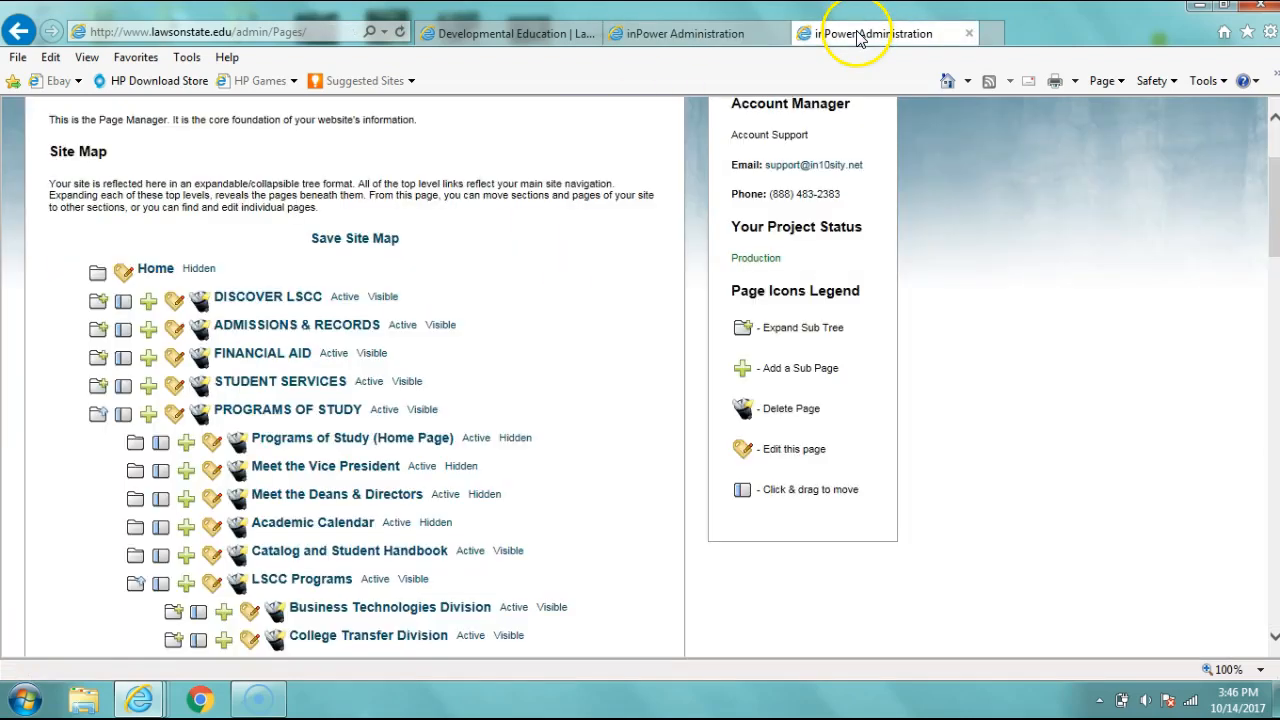
click(541, 34)
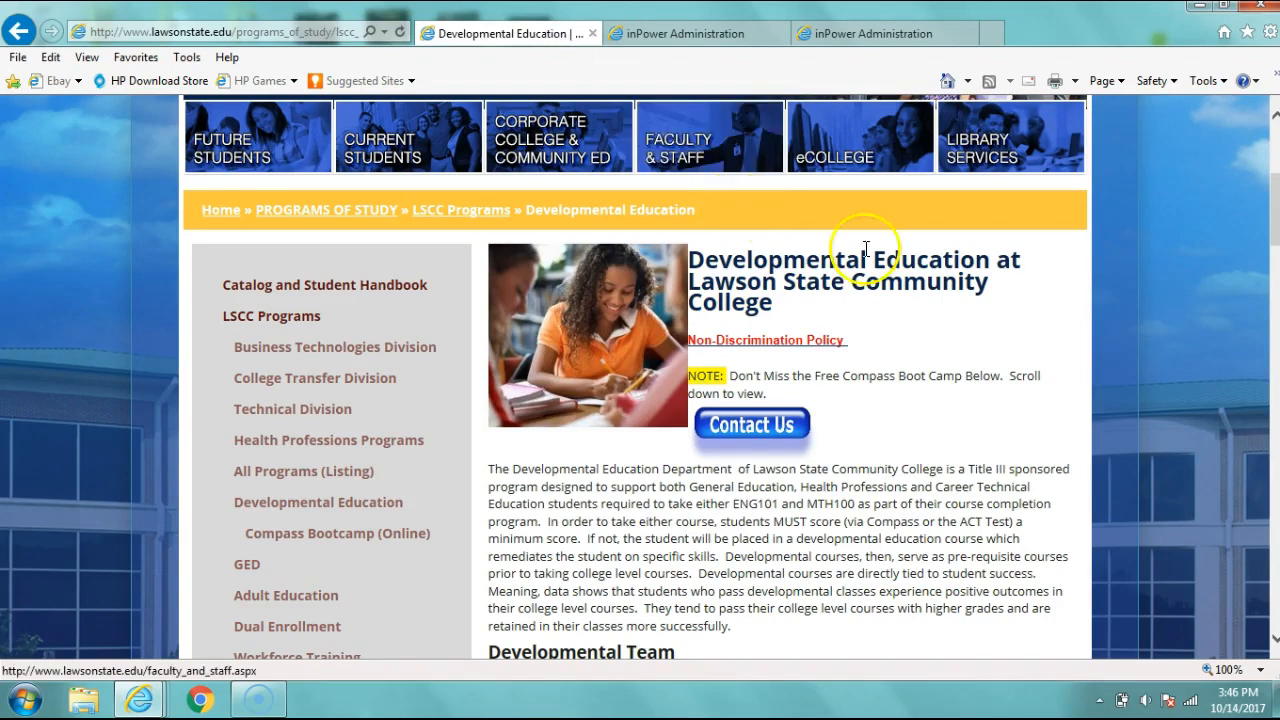
drag(1273, 212, 1274, 407)
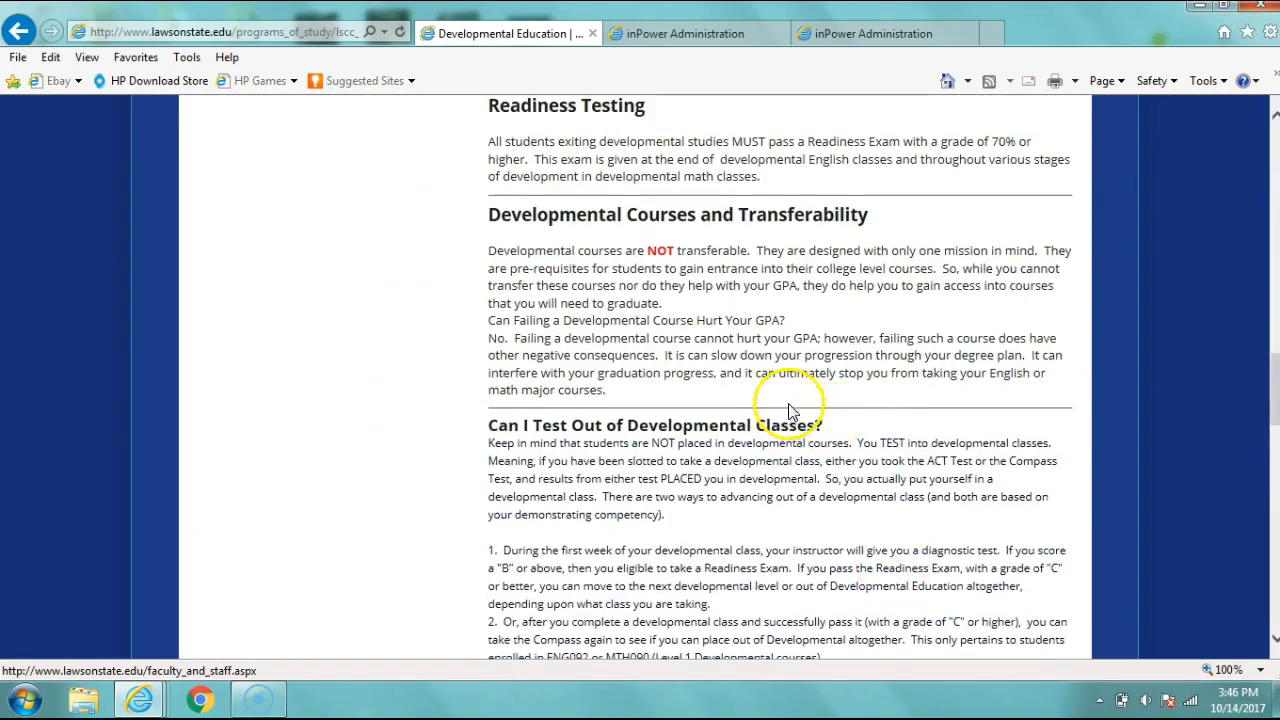
drag(1274, 385, 1274, 249)
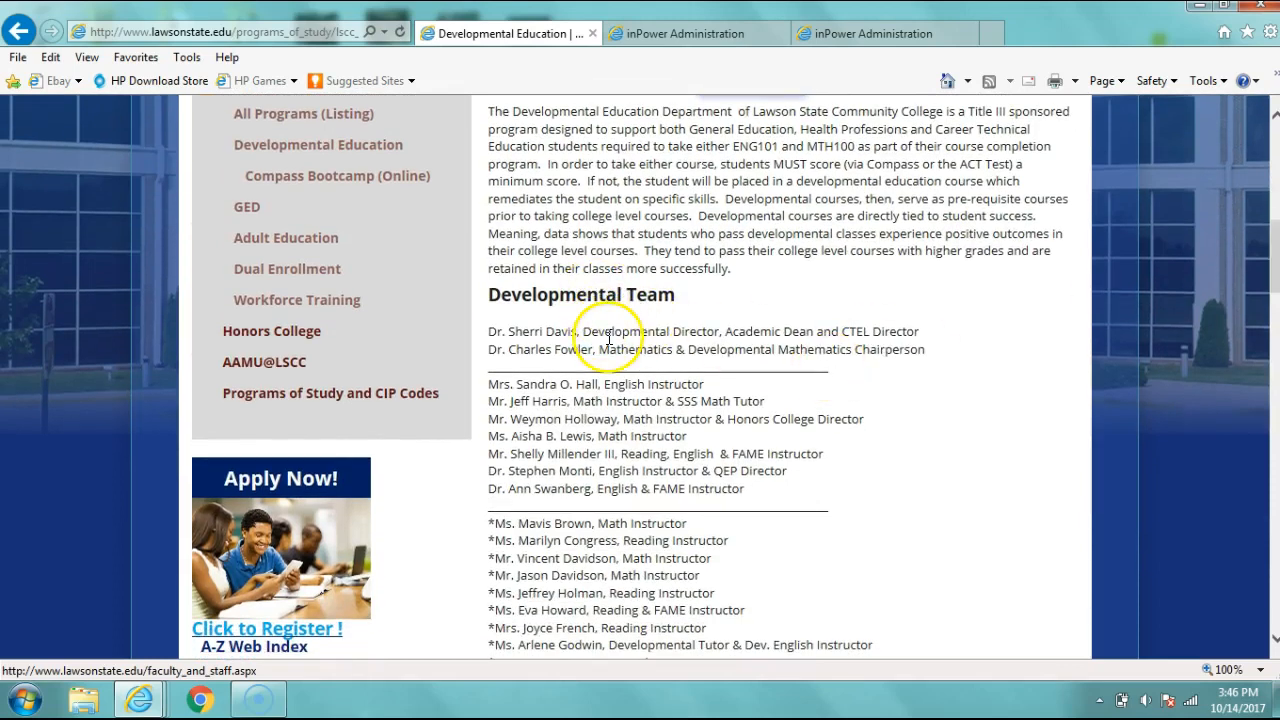
drag(1276, 272, 1276, 400)
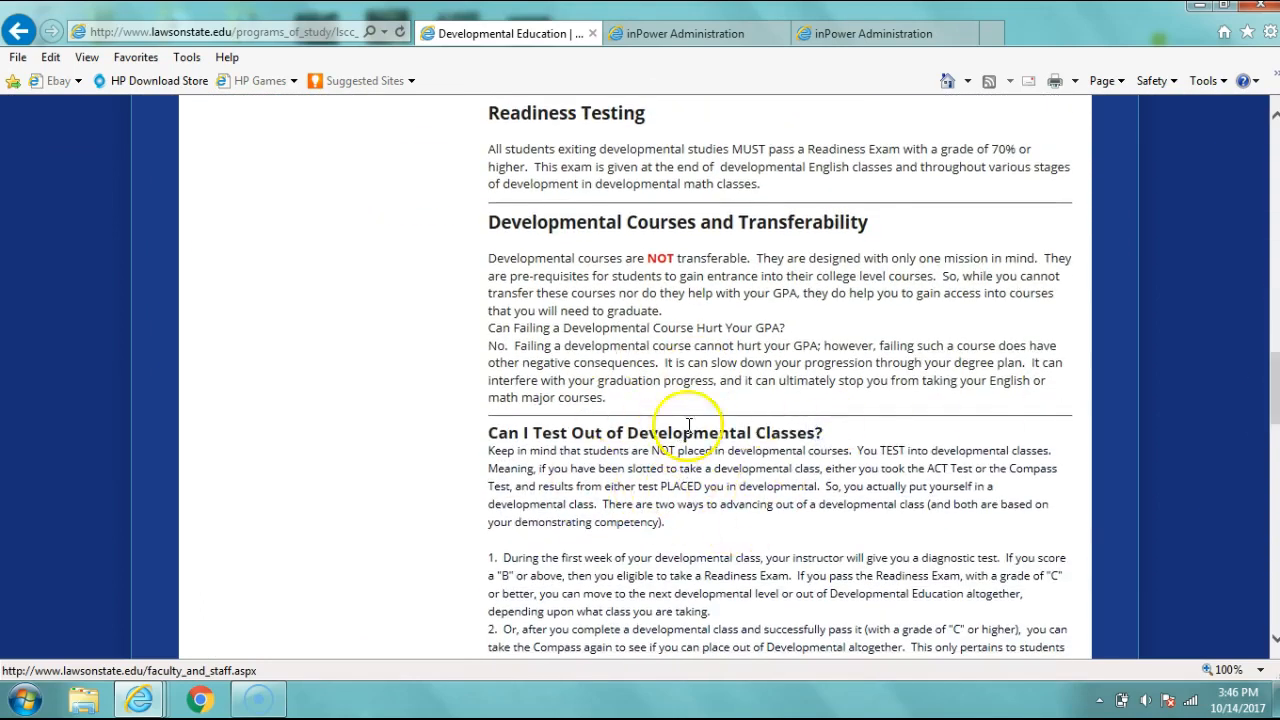
click(843, 34)
click(705, 44)
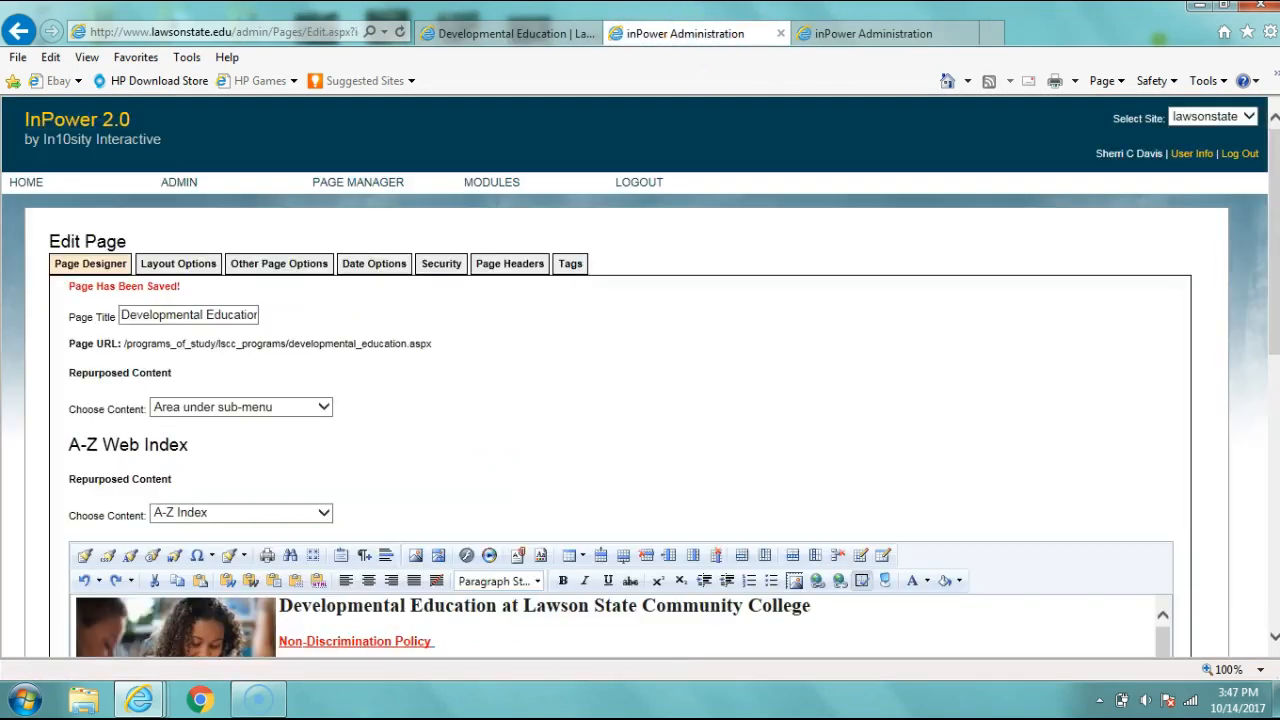
- Pull the "Can I Test Out of Developmental Classes?" heading up beneath the horizontal rule and separate it from its paragraph with a blank line
drag(1275, 235, 1255, 345)
drag(1161, 394, 1161, 515)
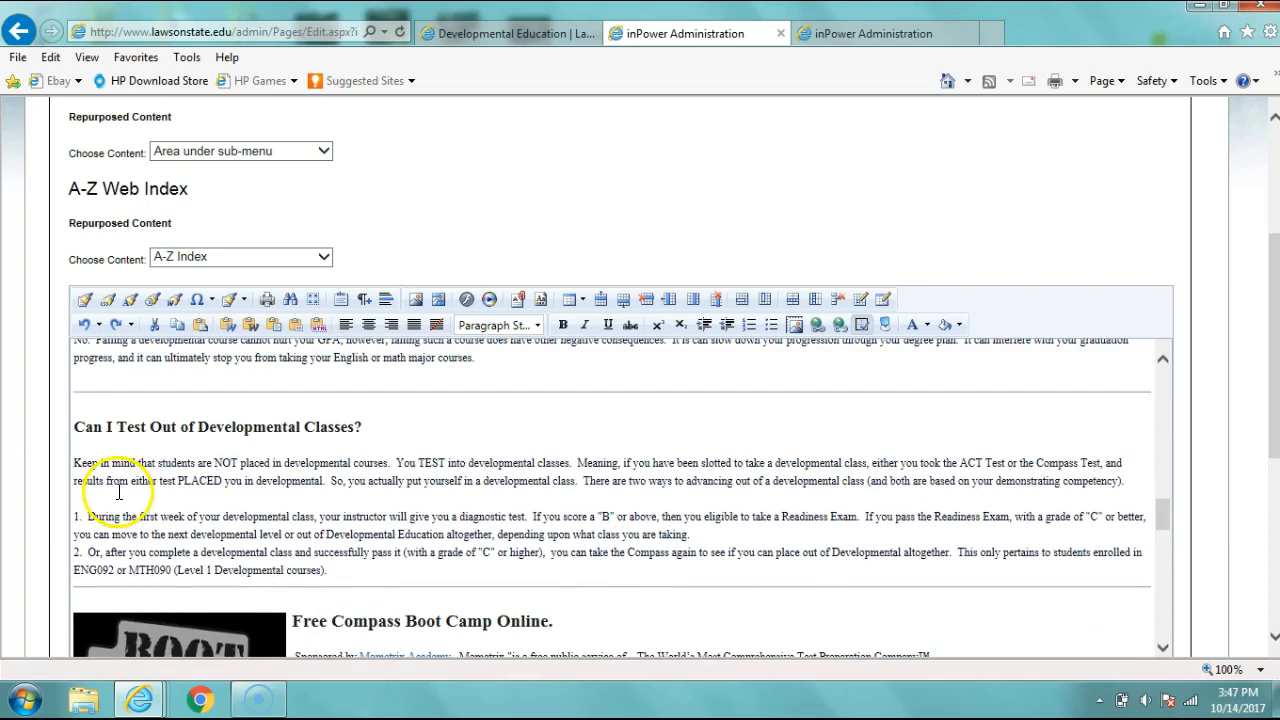
click(75, 426)
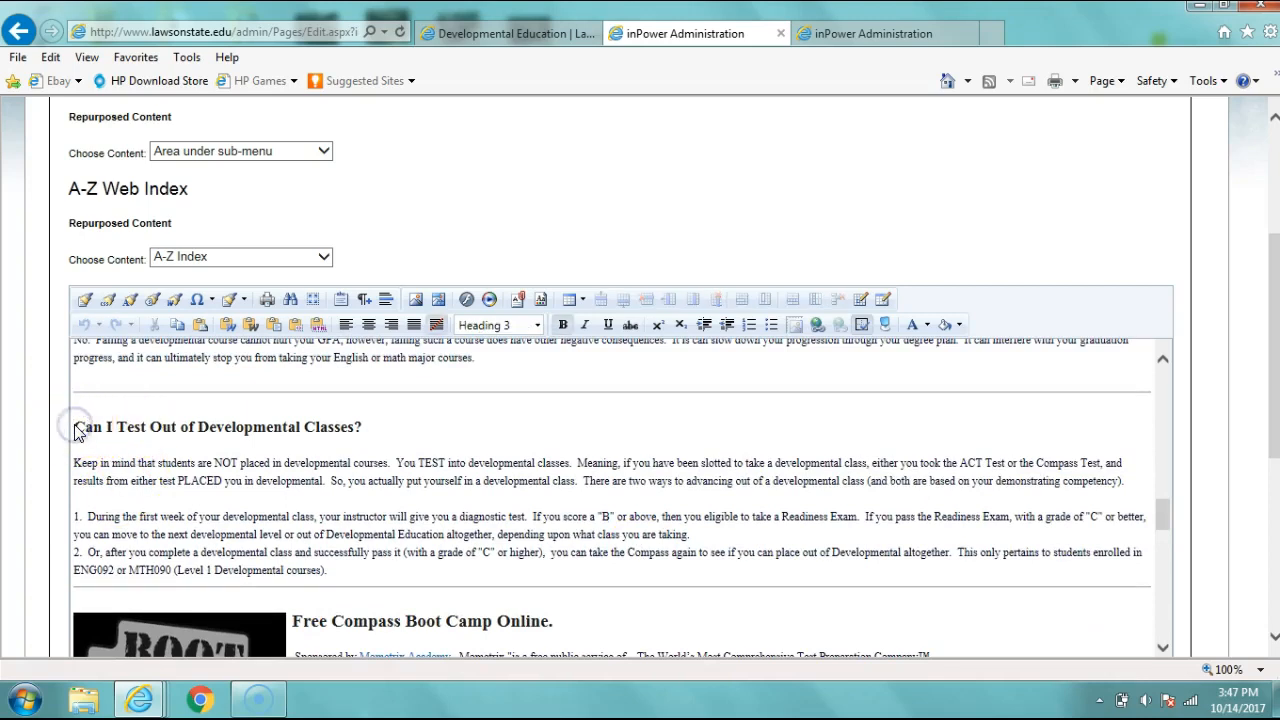
key(BackSpace)
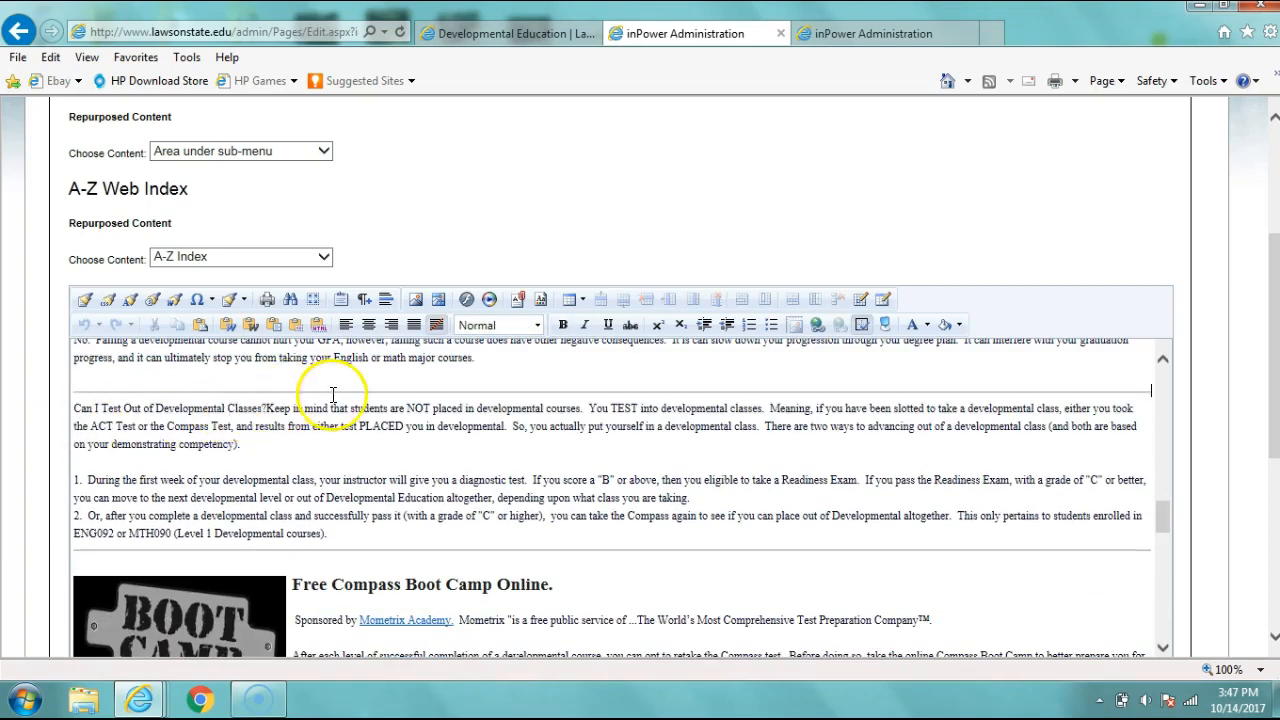
click(266, 408)
key(Return)
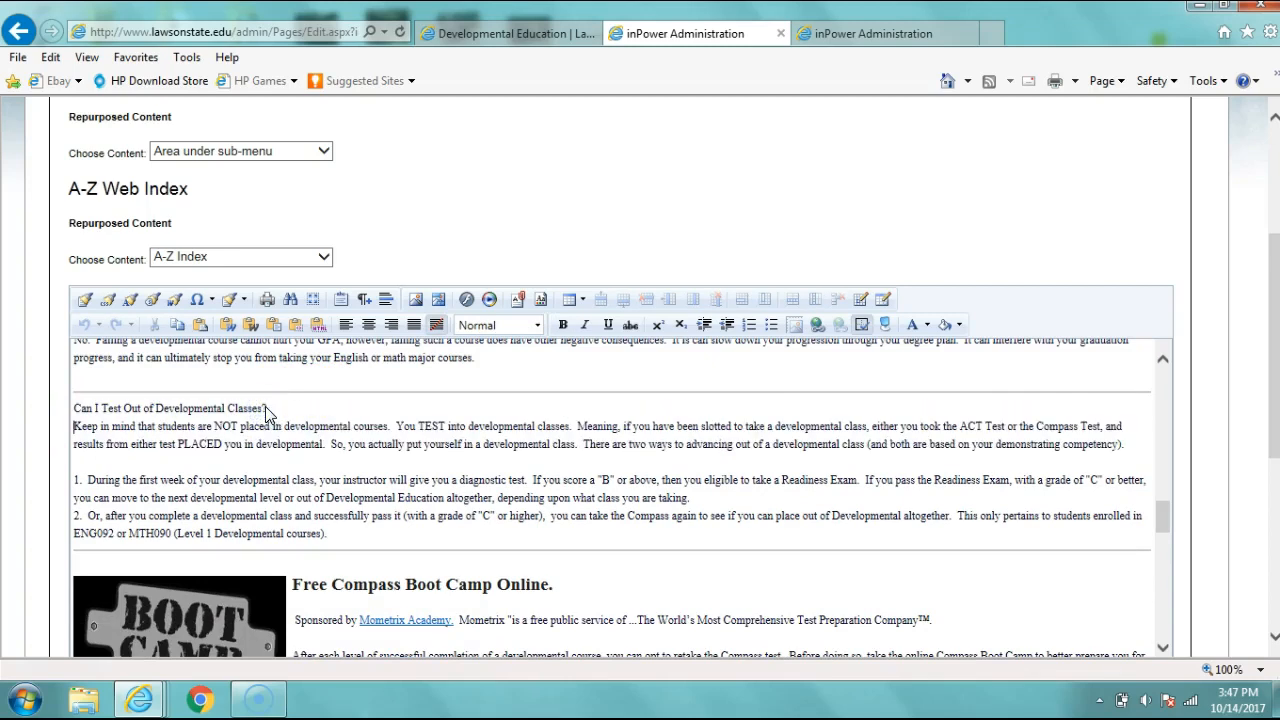
key(Return)
- Format "Can I Test Out of Developmental Classes?" as Heading 3, remove the extra blank line beneath it, and save the page
drag(289, 403, 102, 412)
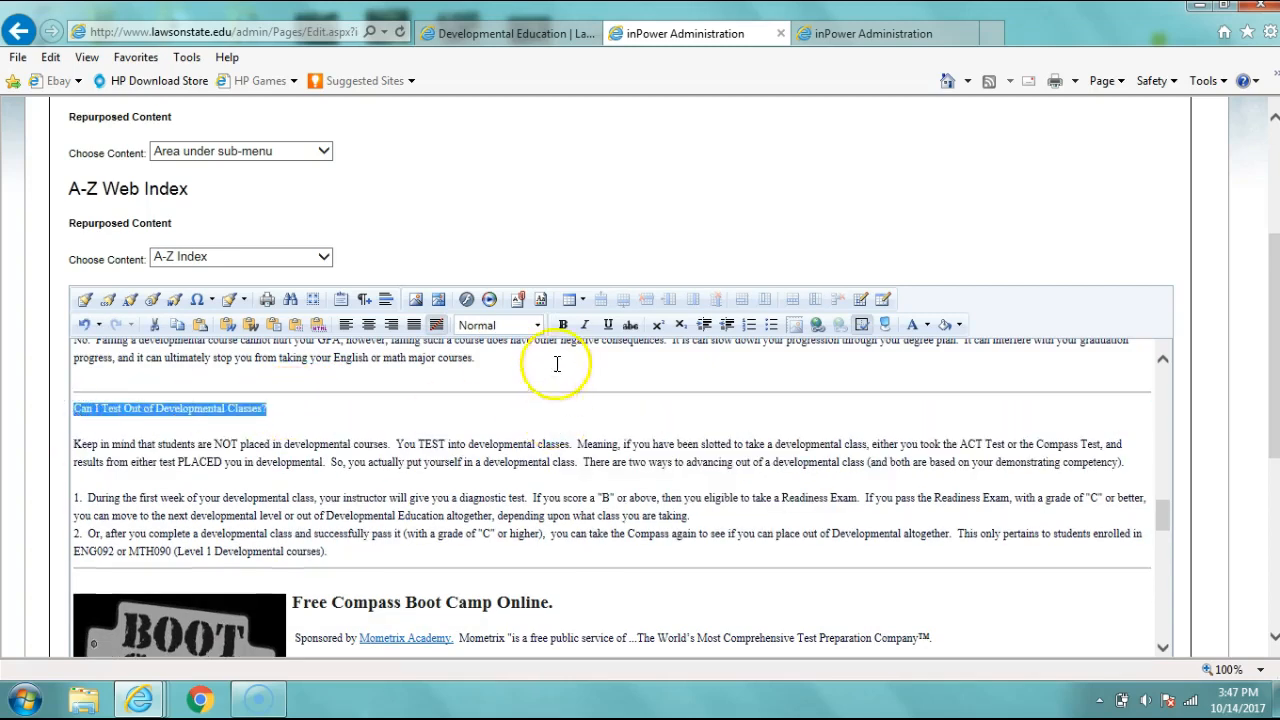
click(538, 325)
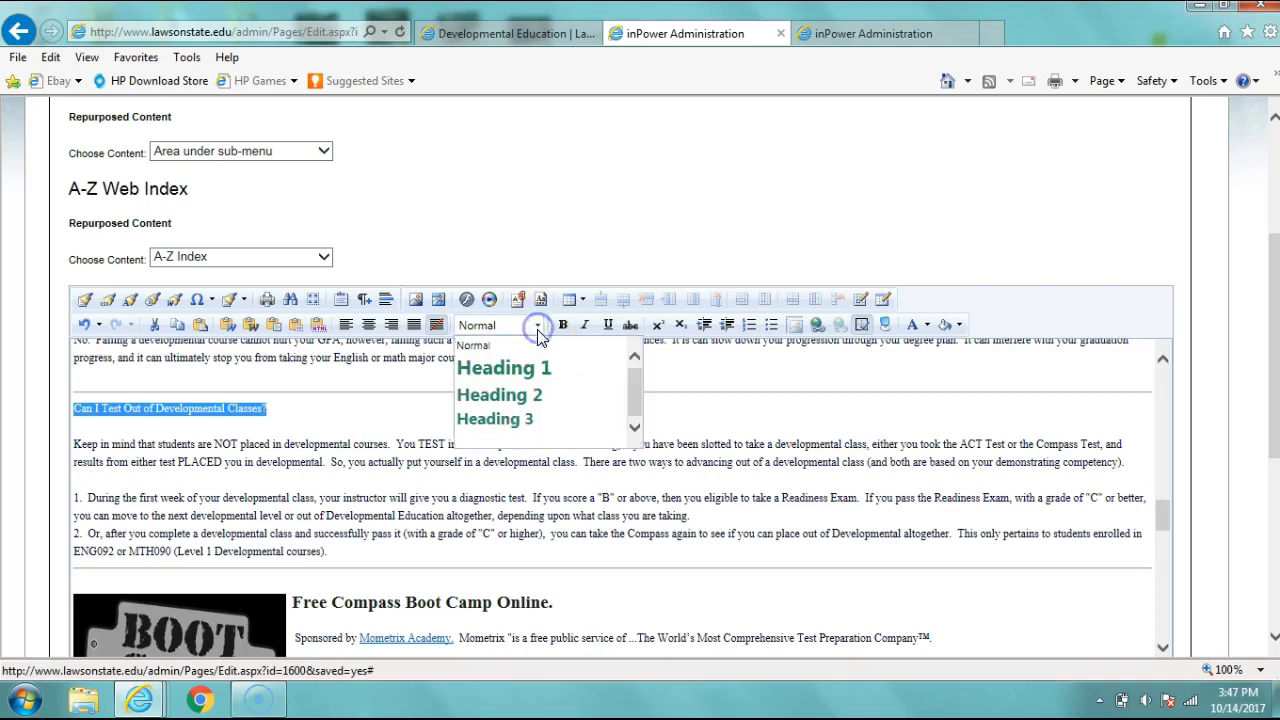
click(535, 421)
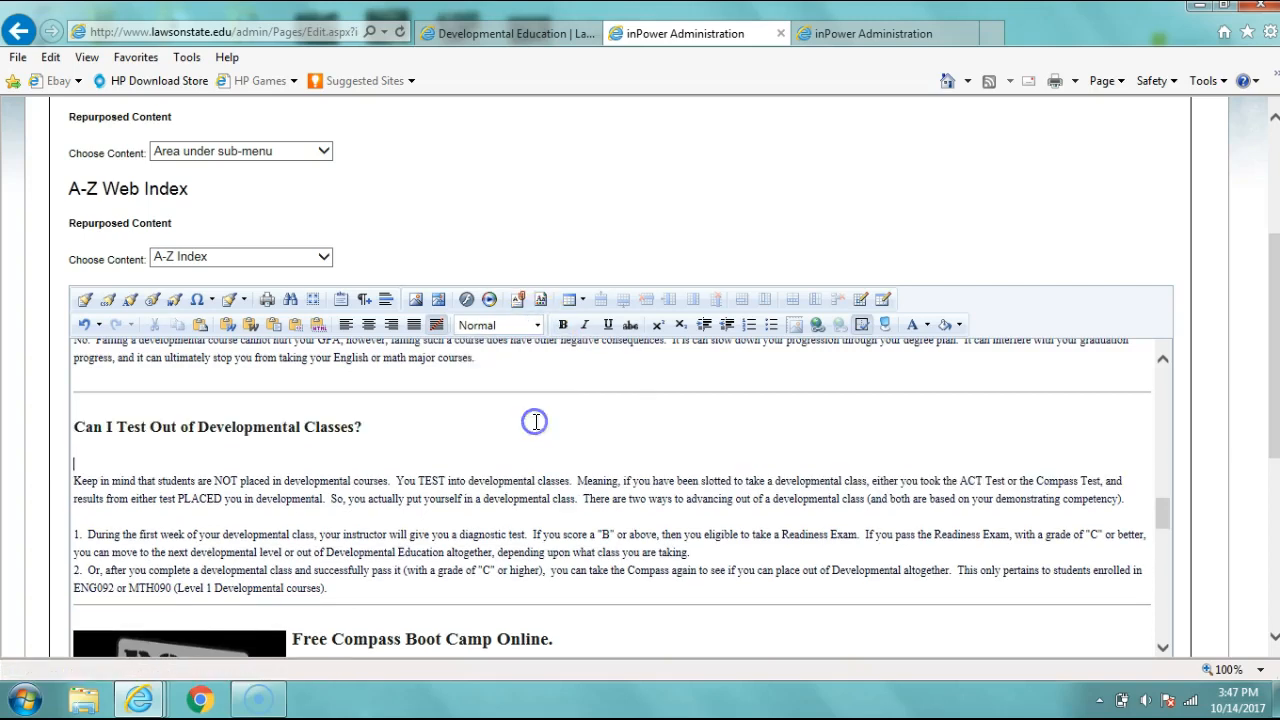
click(391, 413)
key(Delete)
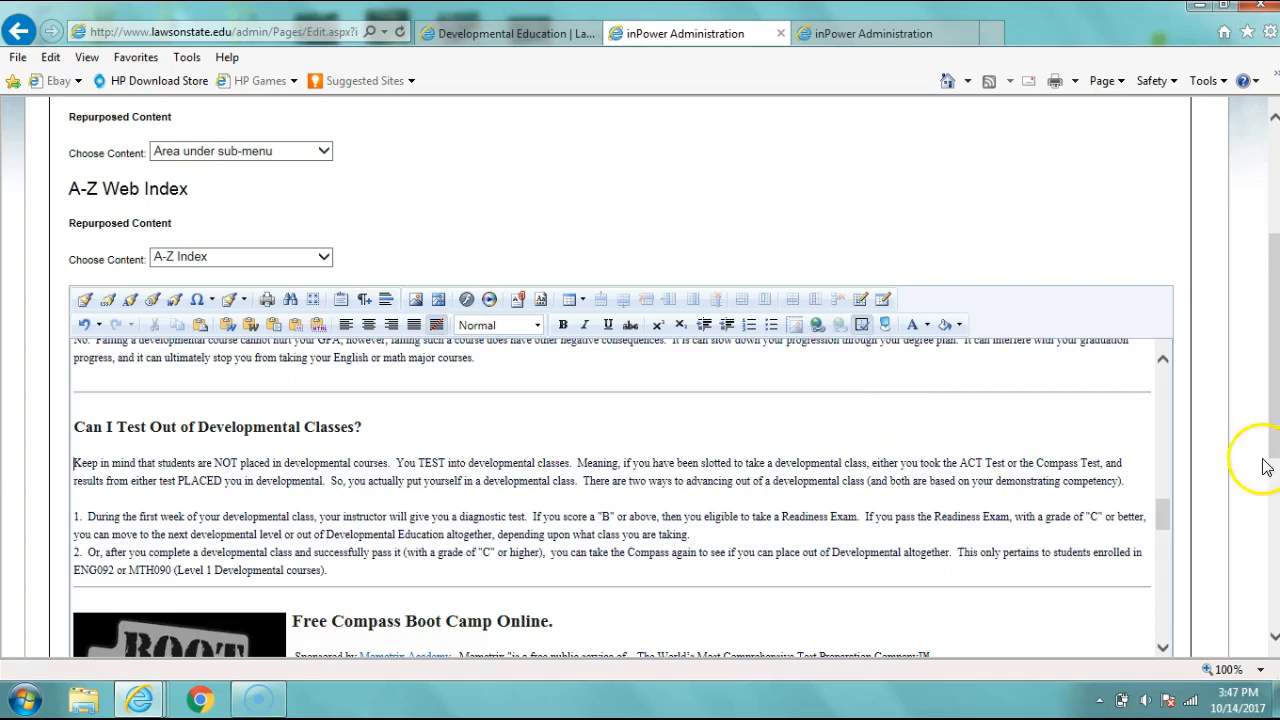
scroll(1272, 440, down, 3)
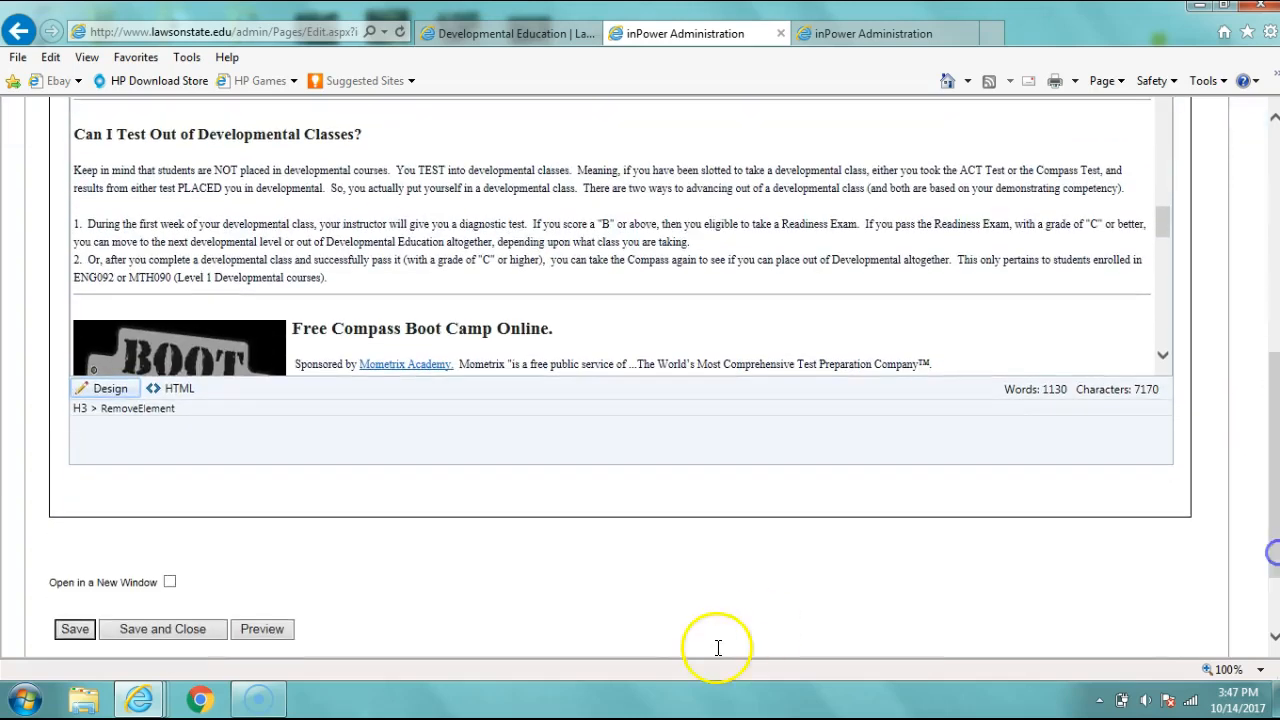
click(75, 629)
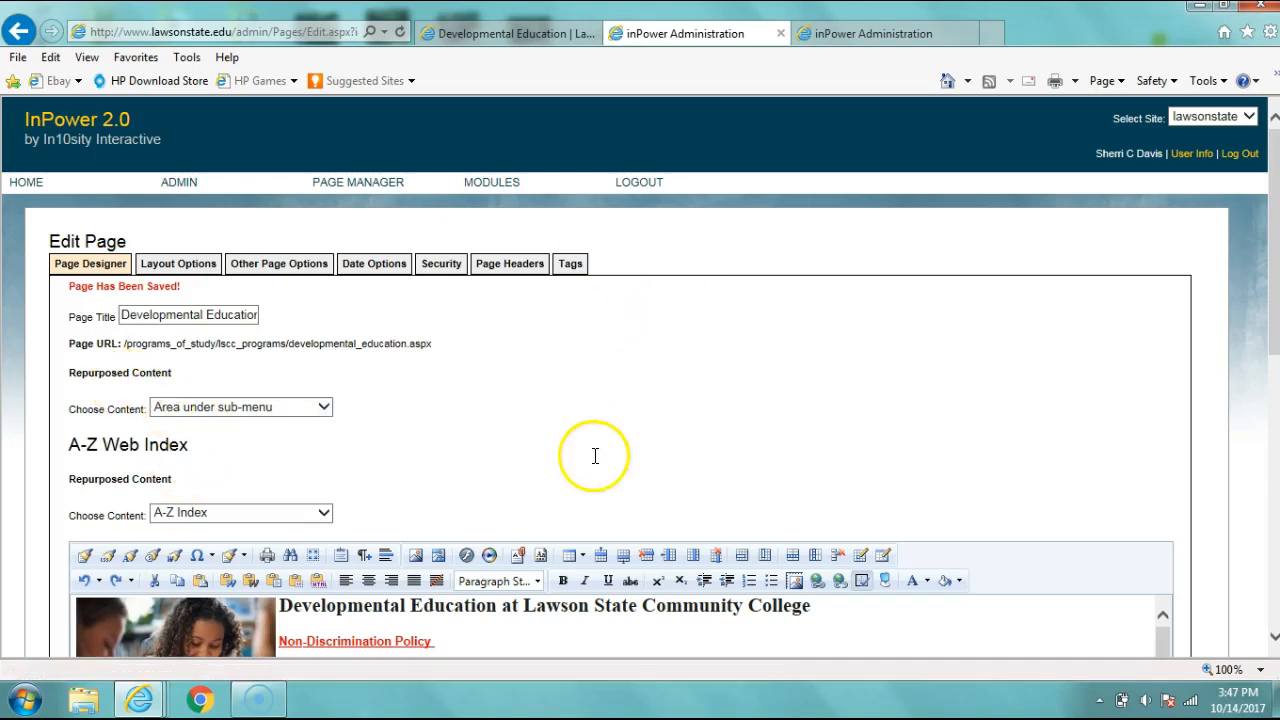
- Refresh the live Developmental Education page and check the Contact Us button and the spacing around the section headings
click(838, 38)
click(515, 33)
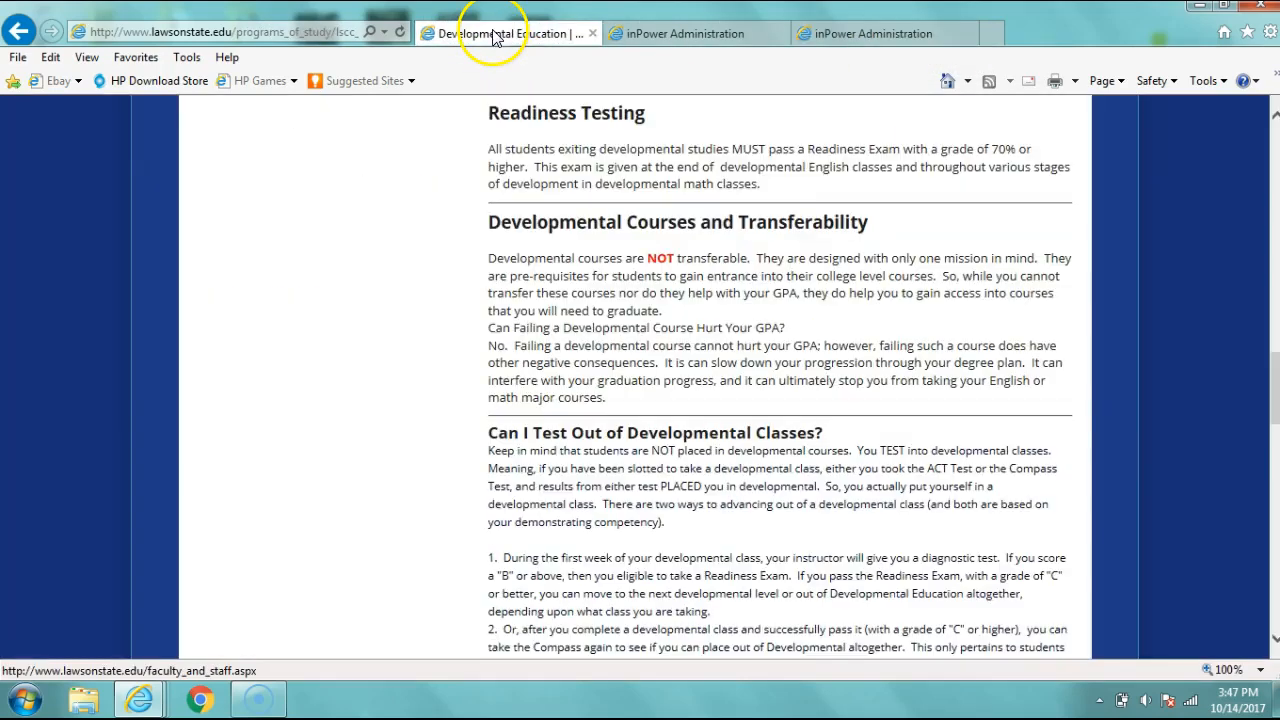
drag(1276, 376, 1276, 191)
click(709, 195)
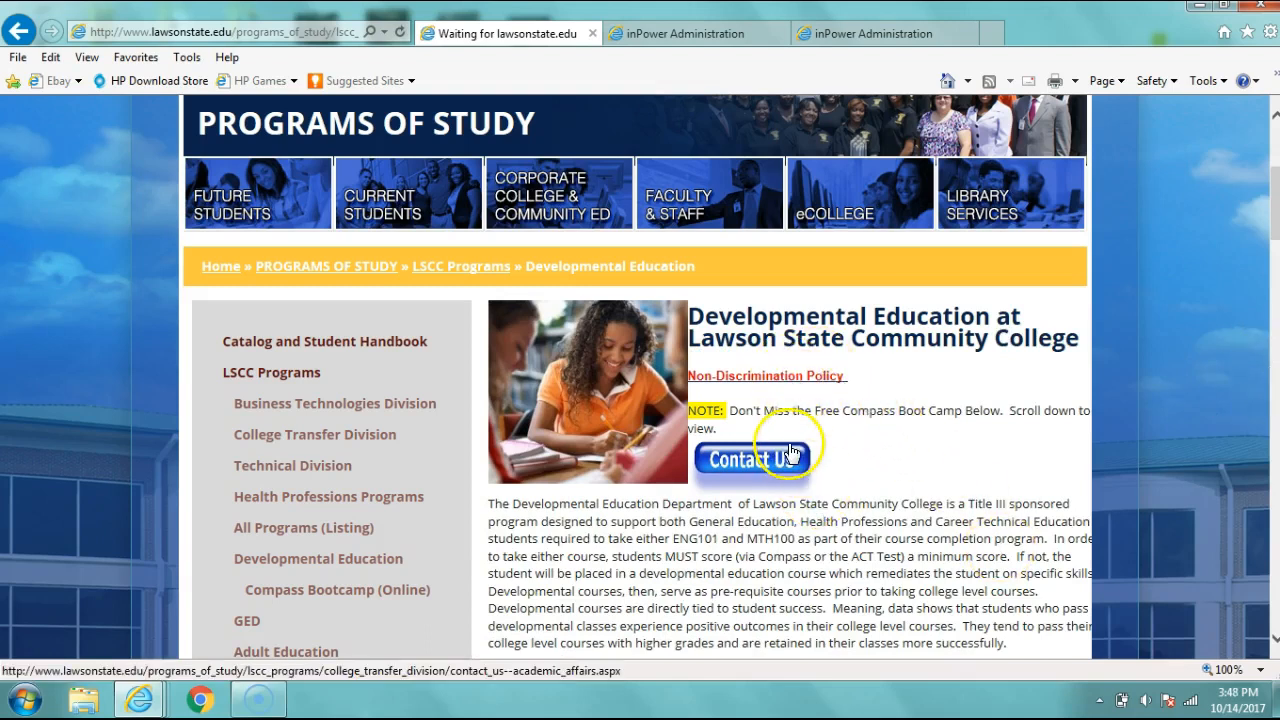
drag(1274, 172, 1274, 388)
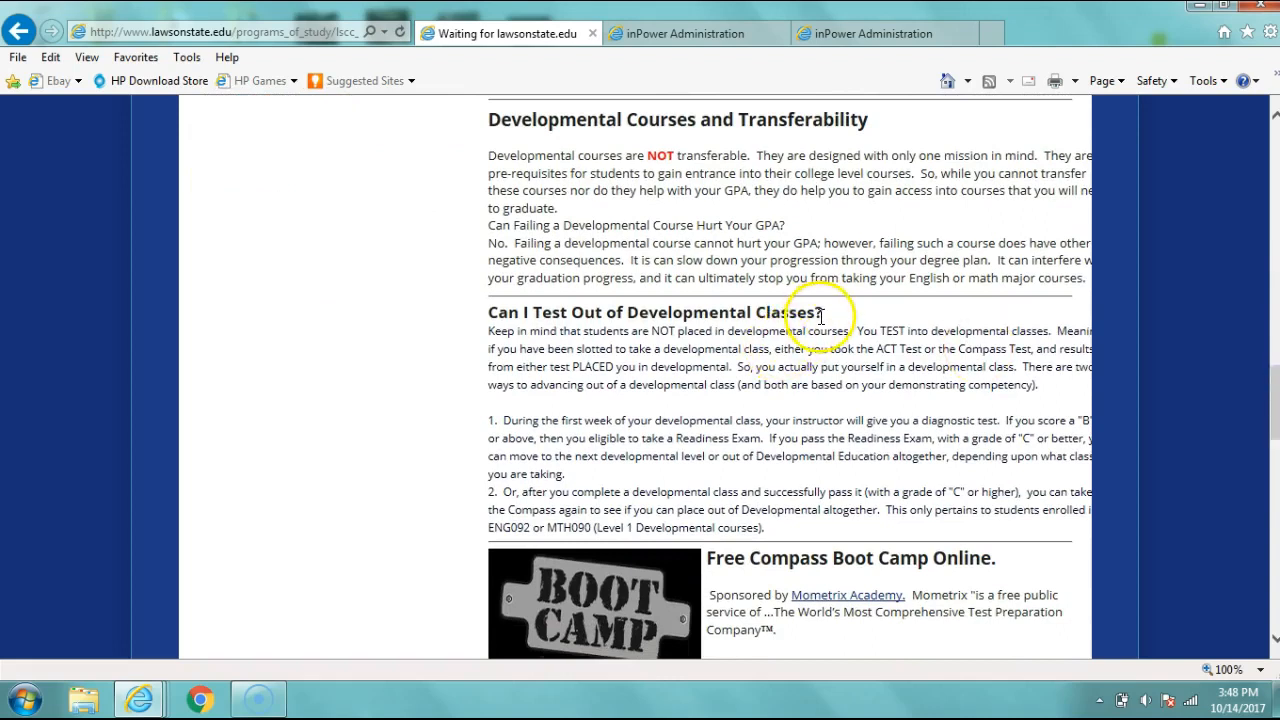
mouse_move(1274, 396)
mouse_down()
mouse_move(1275, 413)
mouse_move(1275, 379)
mouse_up()
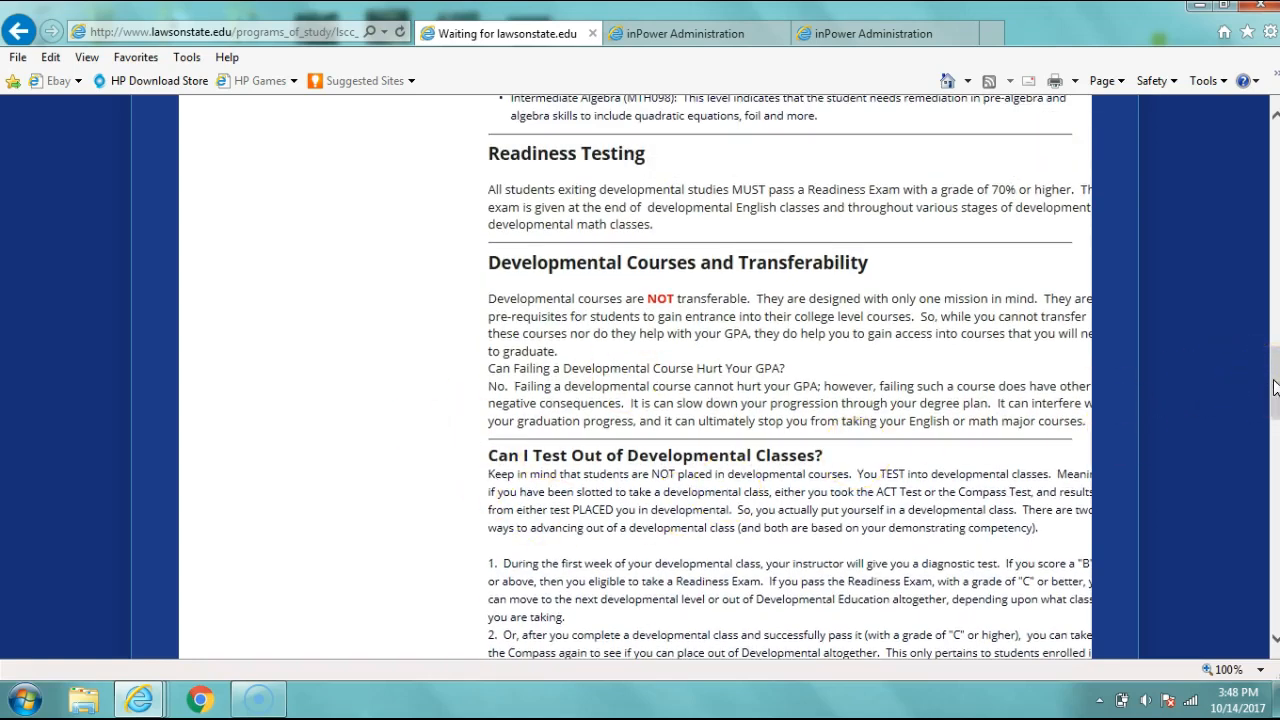
drag(1274, 382, 1266, 199)
- Return to the Developmental Education page editor, then save and close the page
click(835, 36)
click(692, 33)
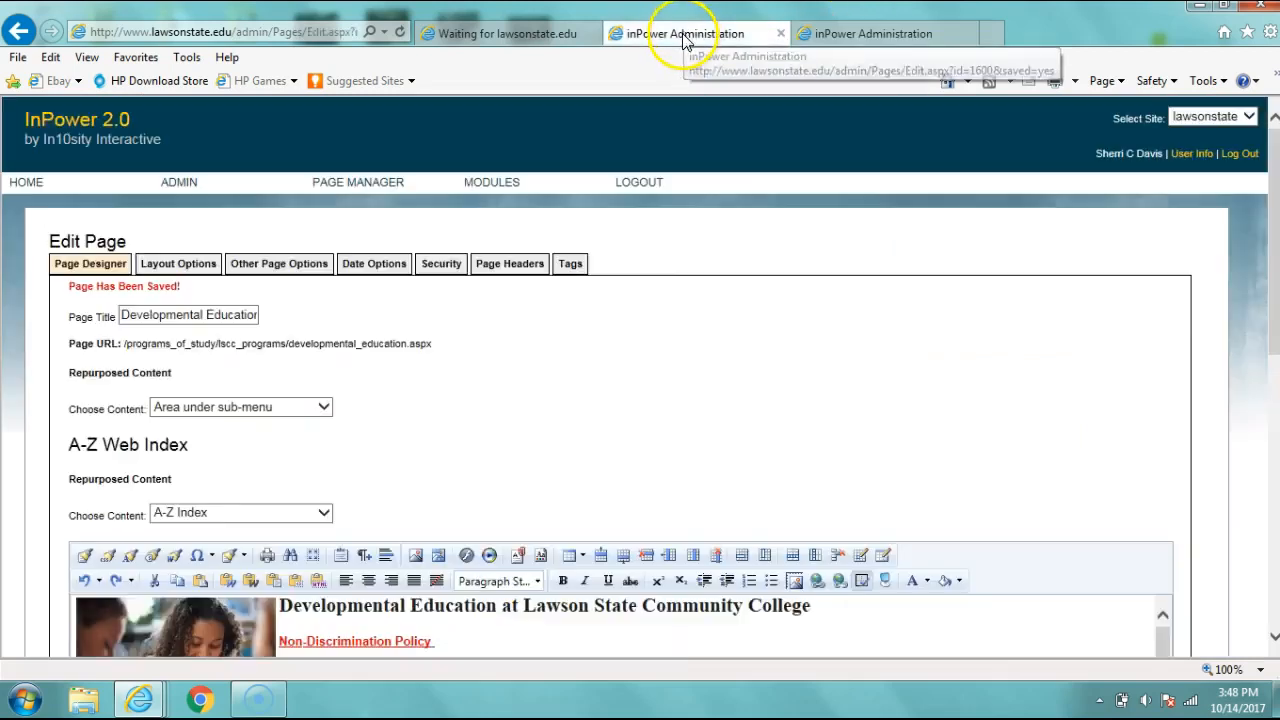
drag(1275, 242, 1276, 518)
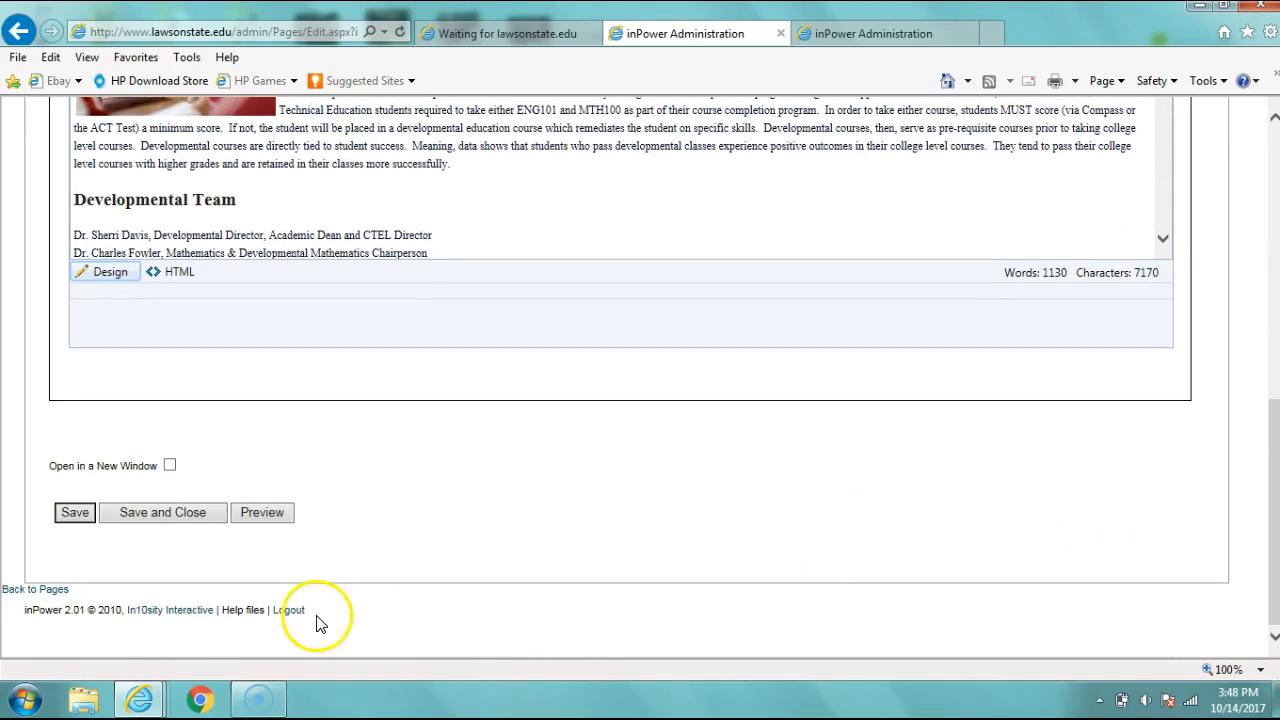
click(152, 517)
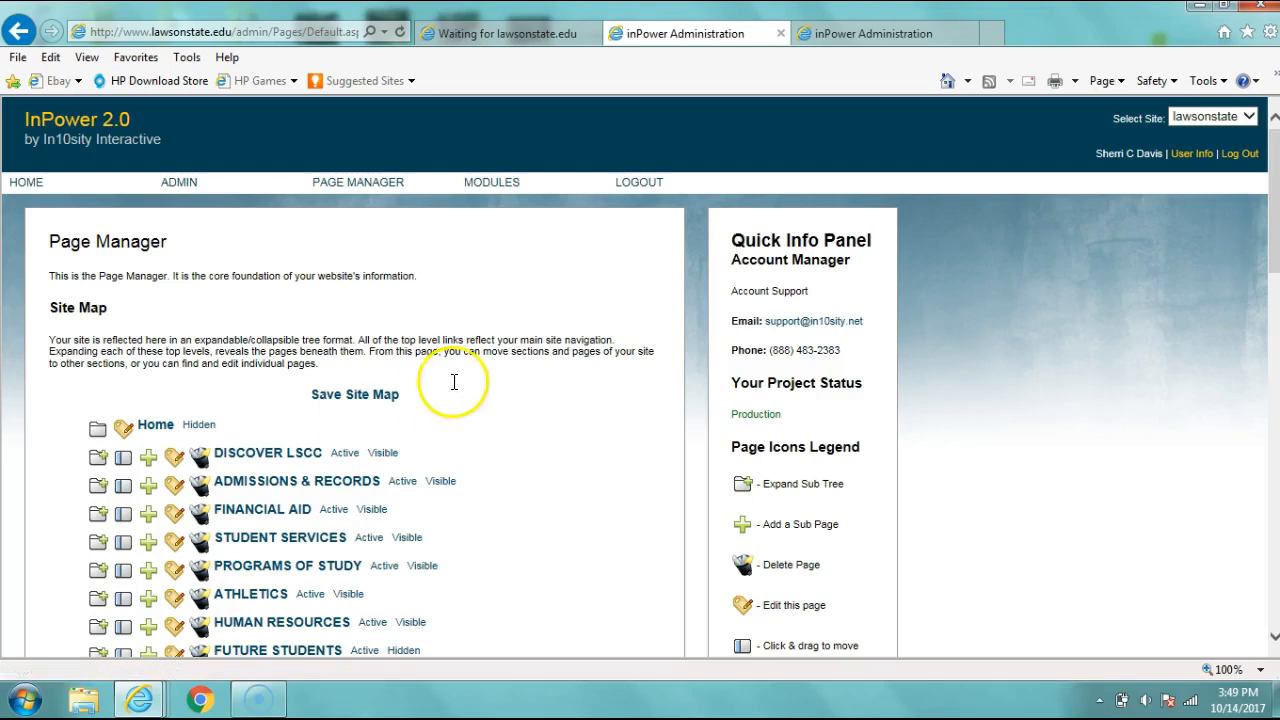
- Toggle the Cougar Alert page to inactive and back to active in the site map, and set it to visible
drag(1275, 237, 1271, 427)
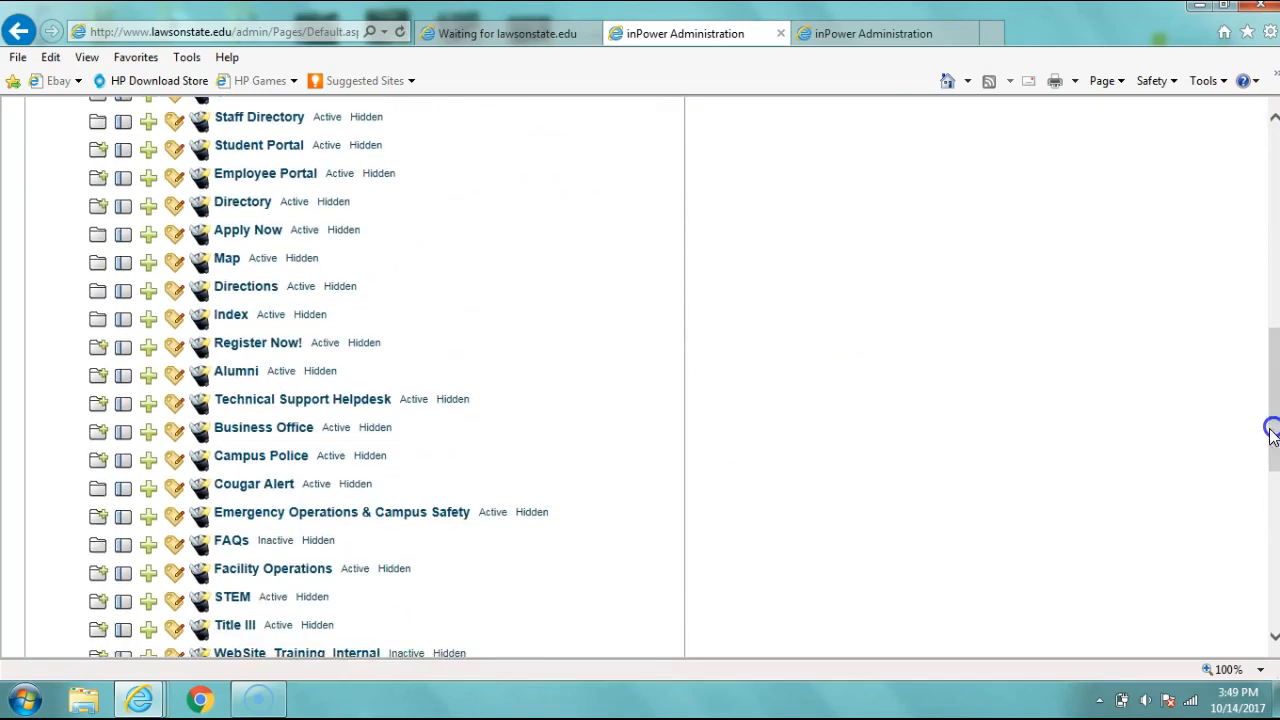
click(318, 486)
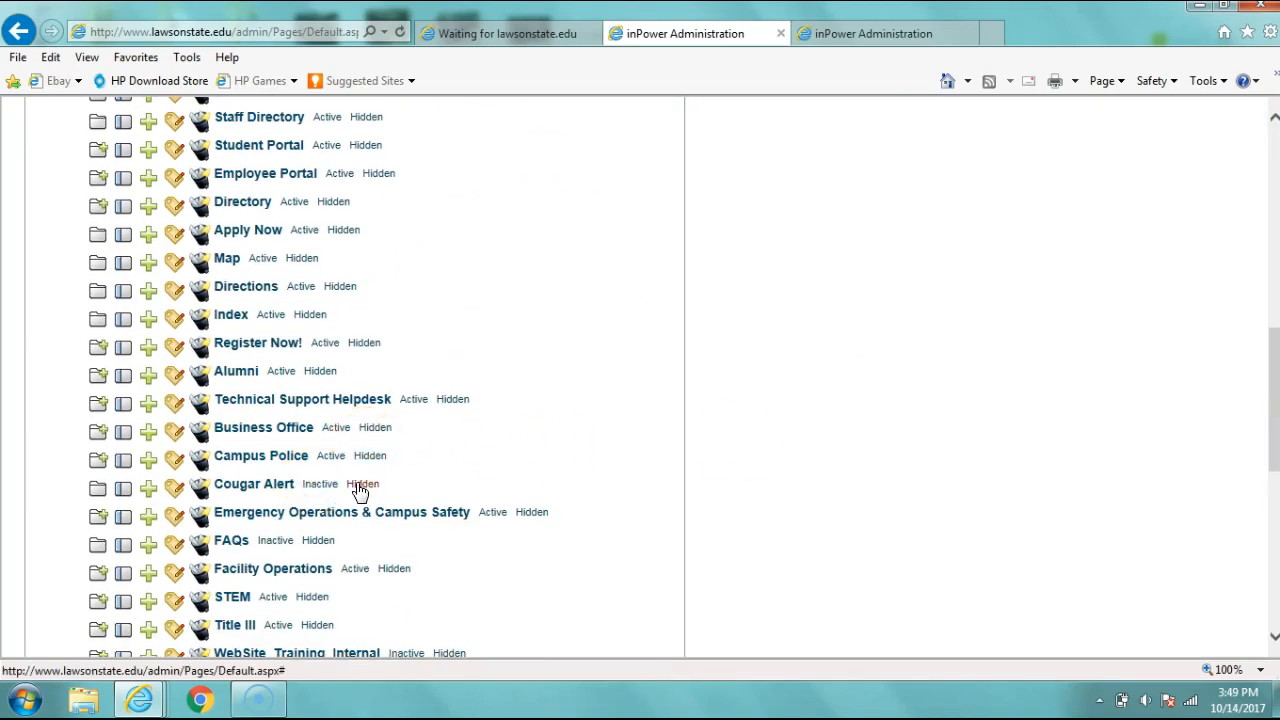
click(320, 486)
click(355, 485)
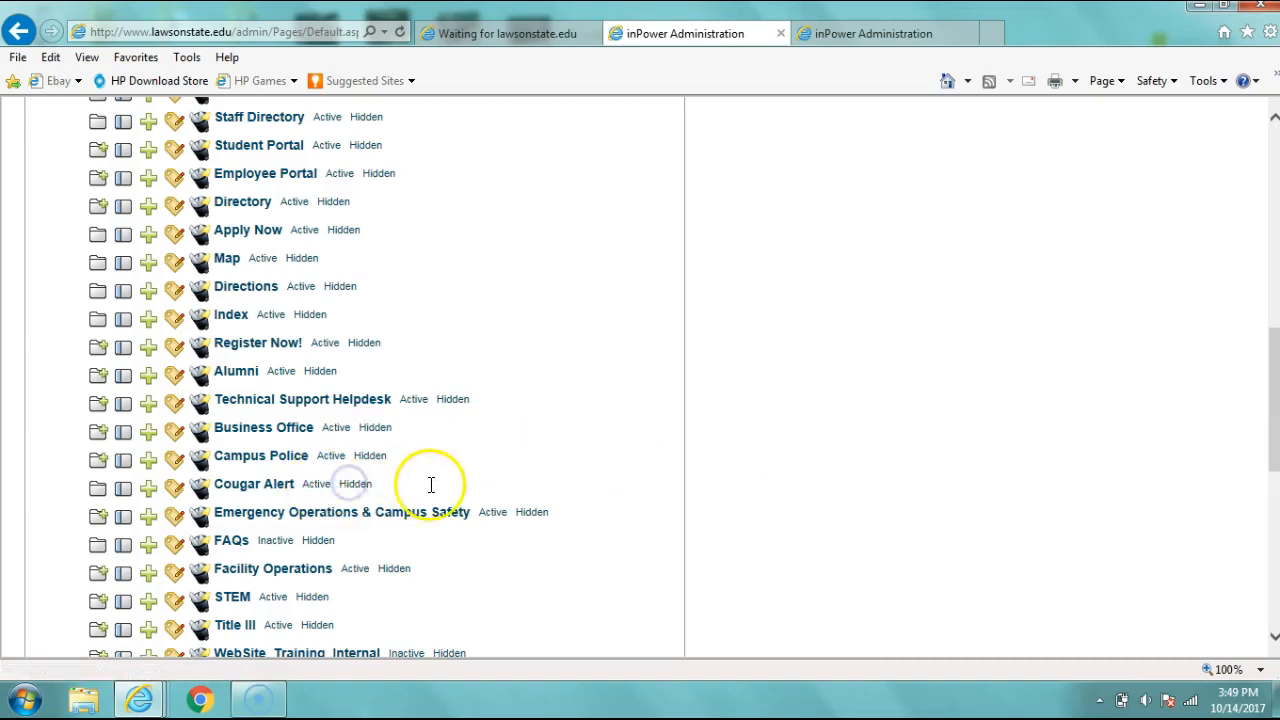
click(357, 484)
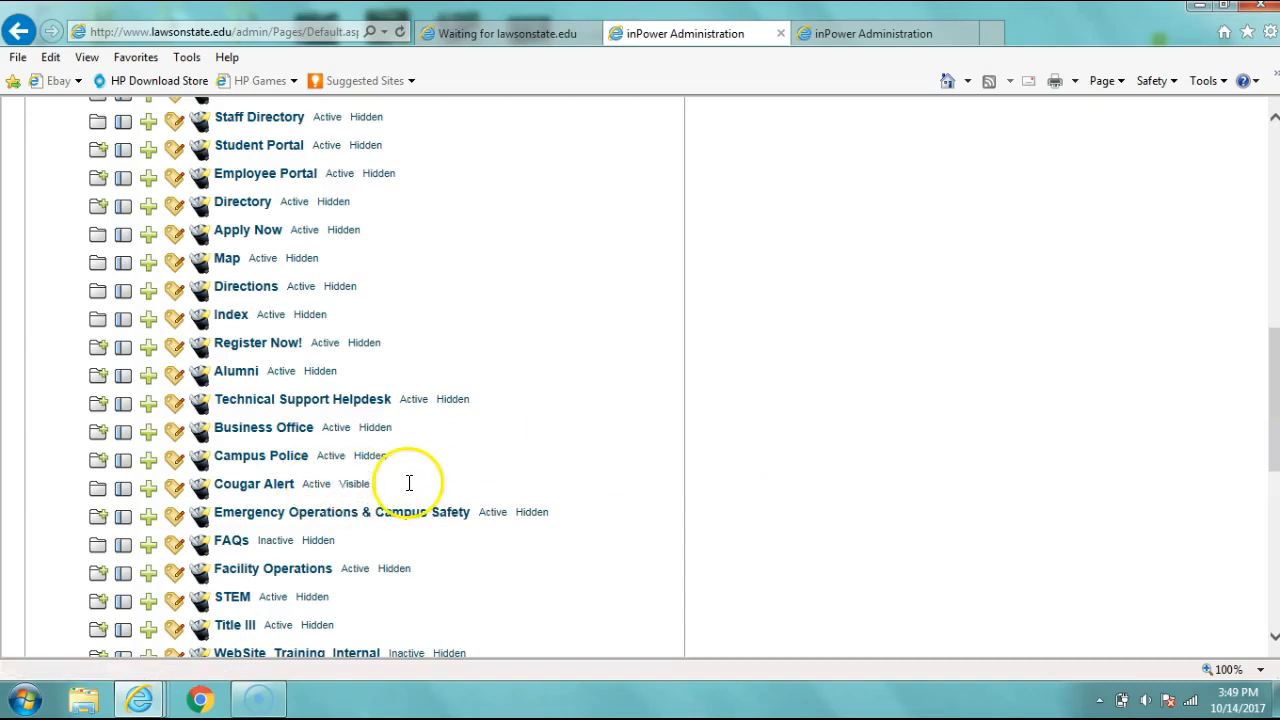
drag(1268, 238, 1268, 172)
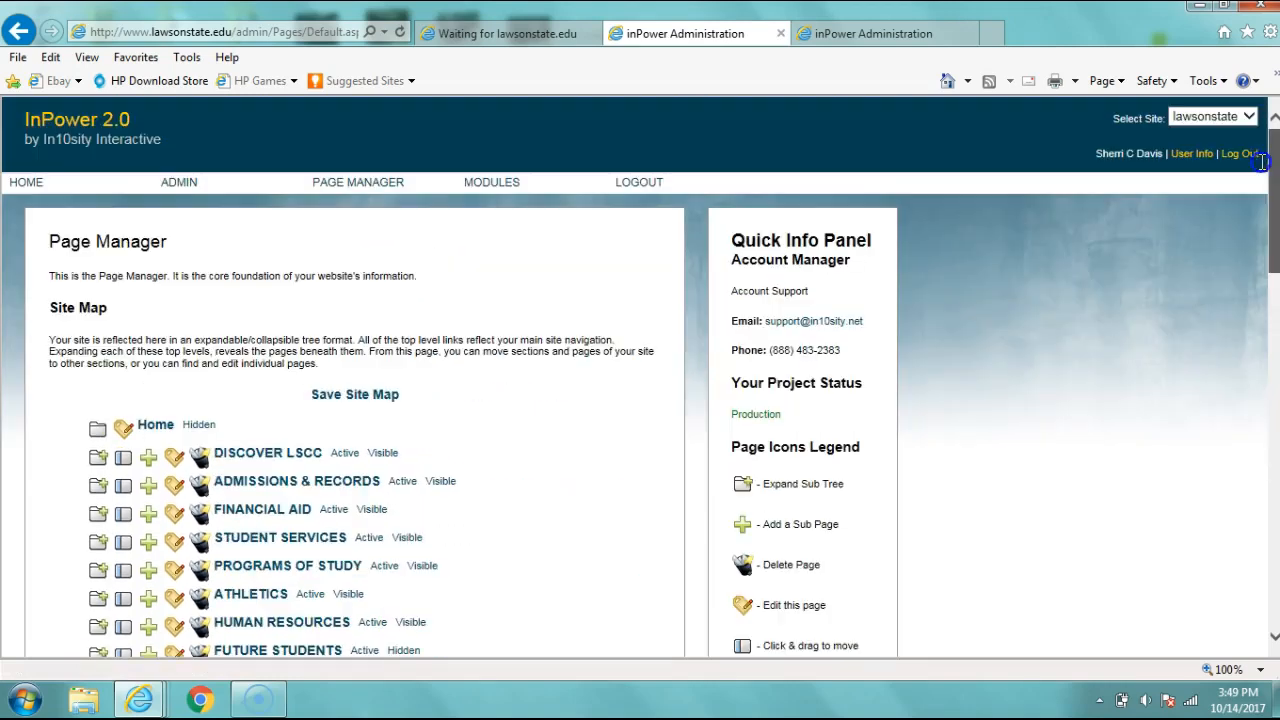
- Open the Student Portal's Blackboard page on the live site and follow its Login to Blackboard link
click(521, 42)
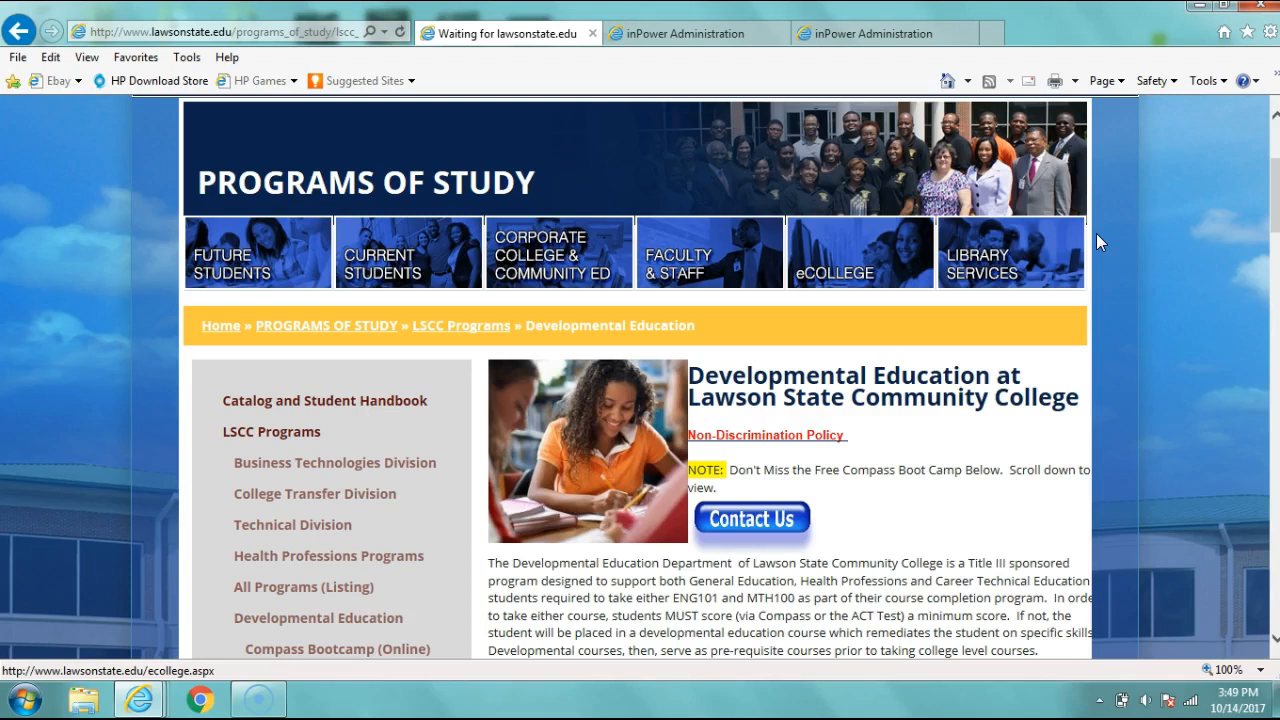
click(1272, 188)
right_click(1276, 228)
click(1250, 175)
click(710, 258)
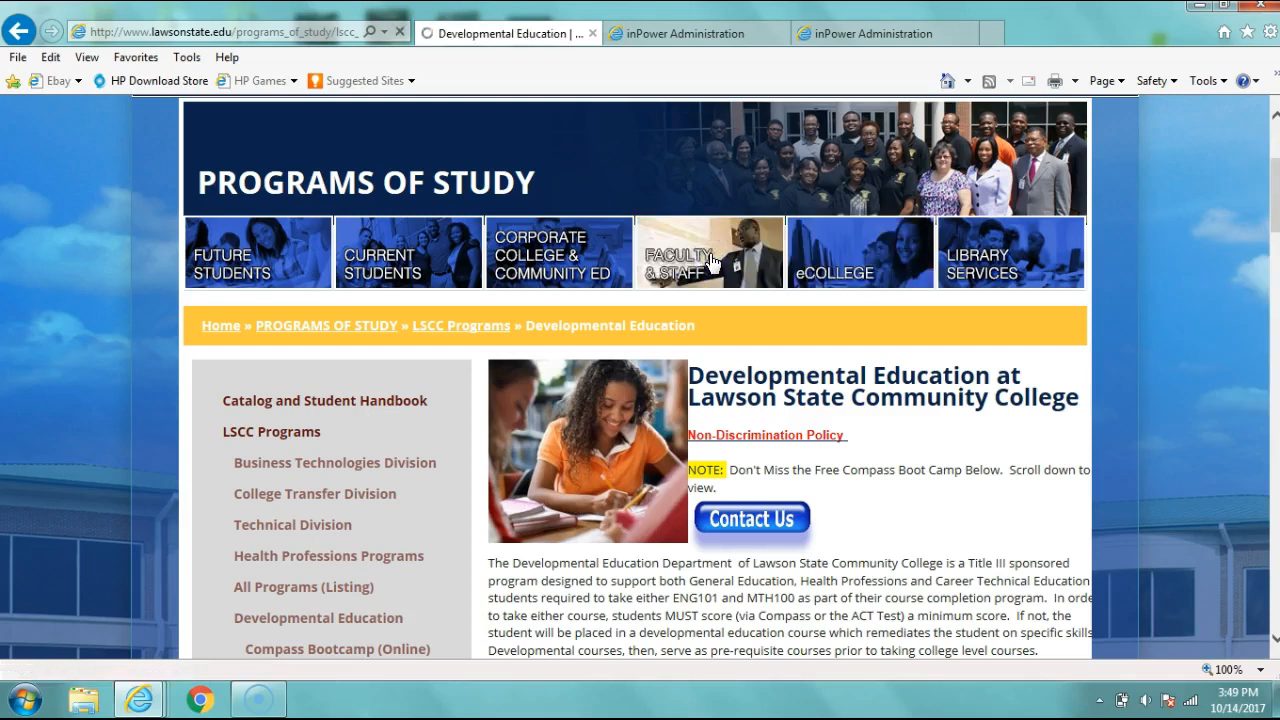
drag(1275, 205, 1248, 340)
click(672, 202)
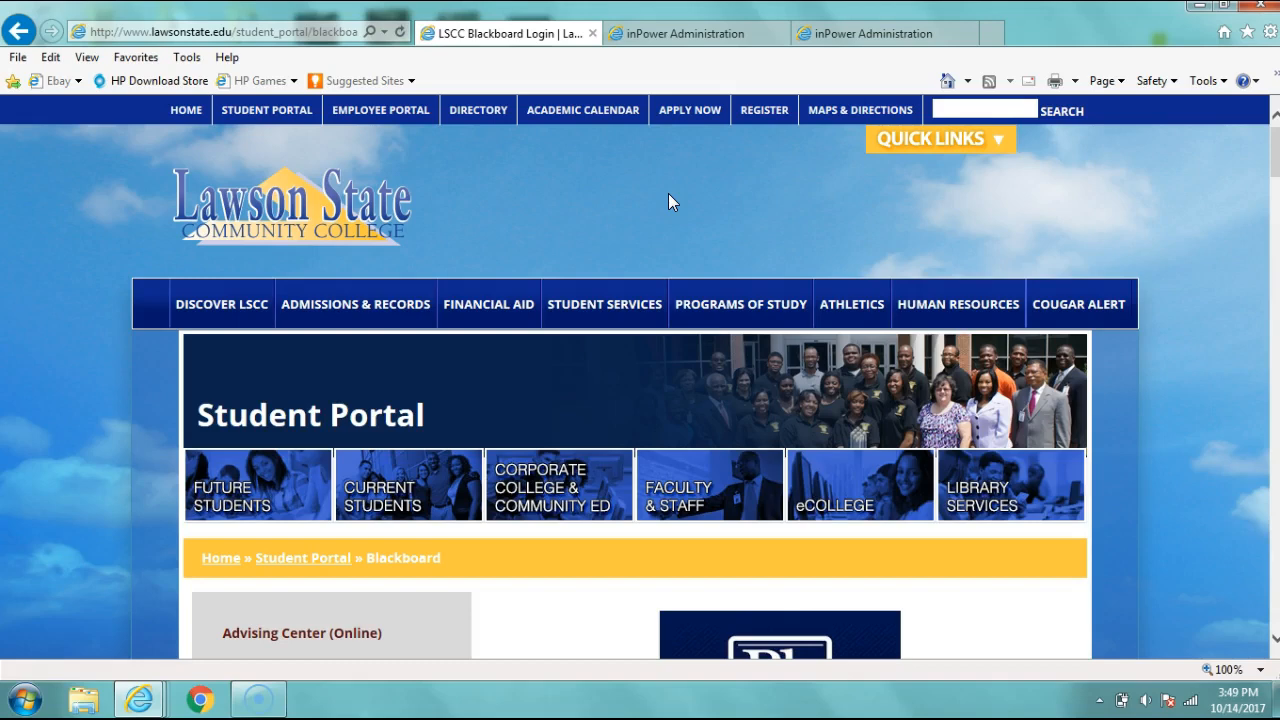
drag(1274, 155, 1274, 210)
click(783, 490)
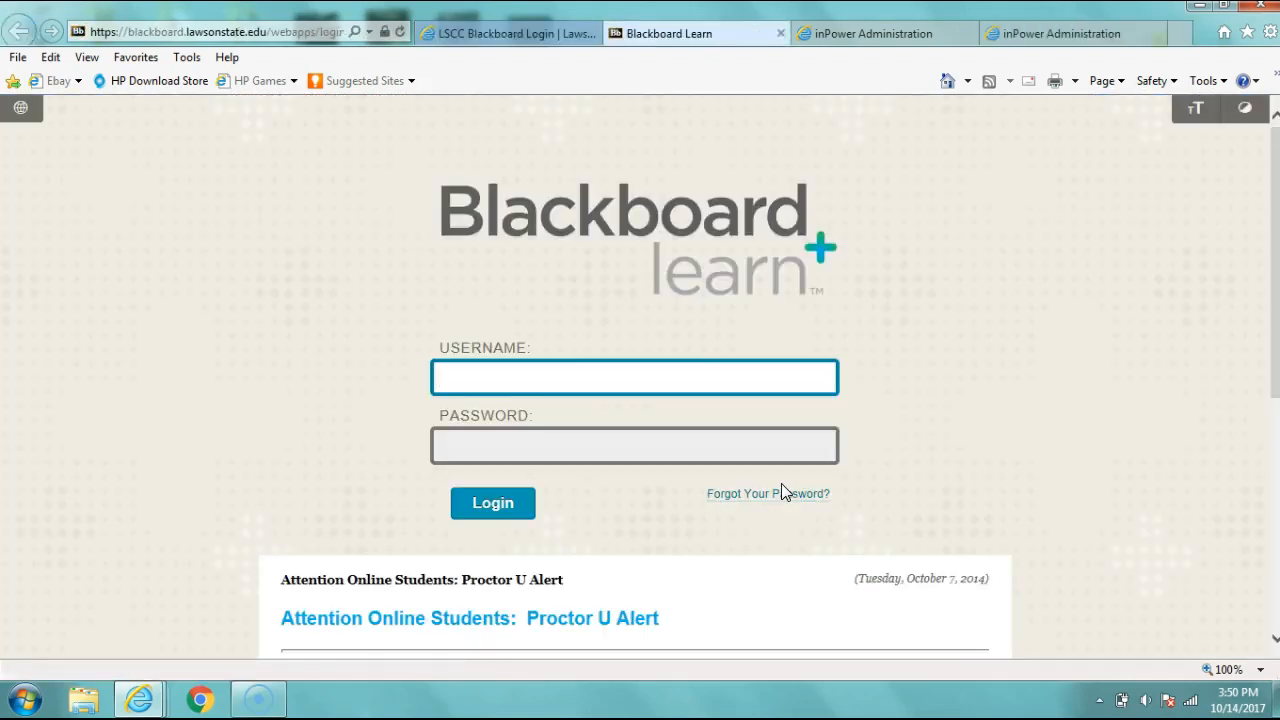
- Return to the live college site and view the eCollege overview and "Is Online Learning for Me?" pages
click(539, 30)
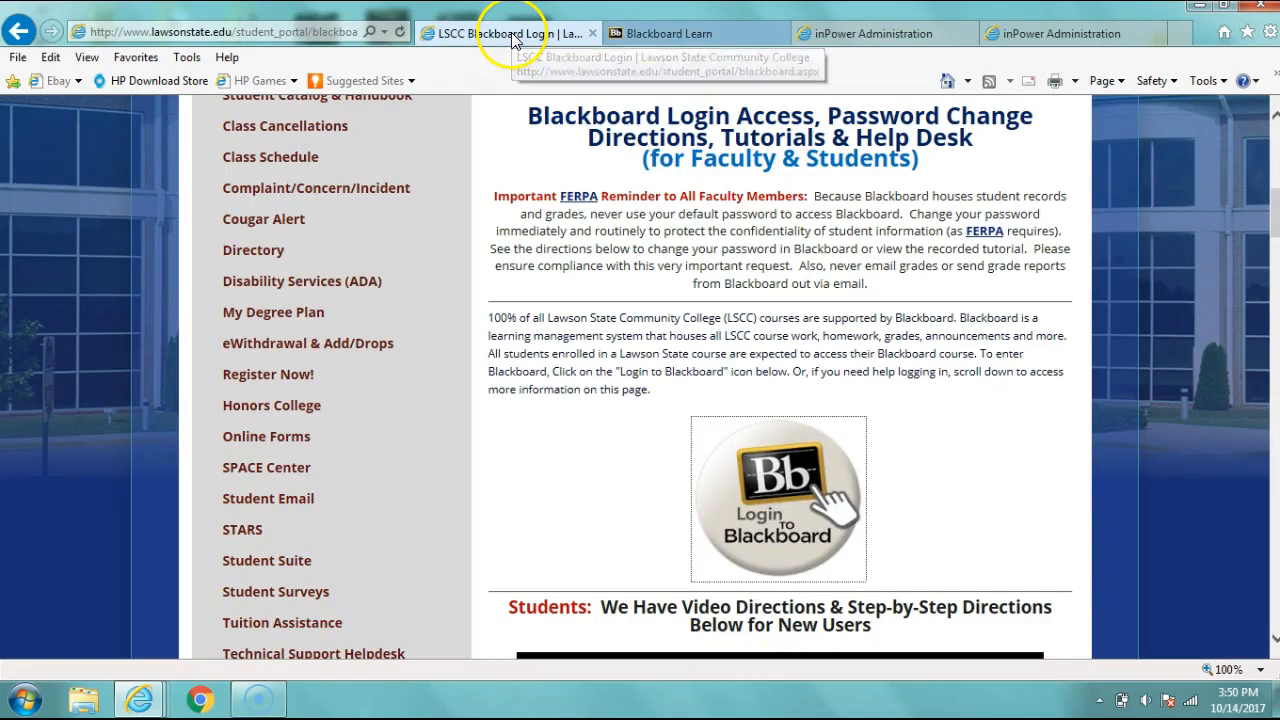
scroll(1250, 210, up, 5)
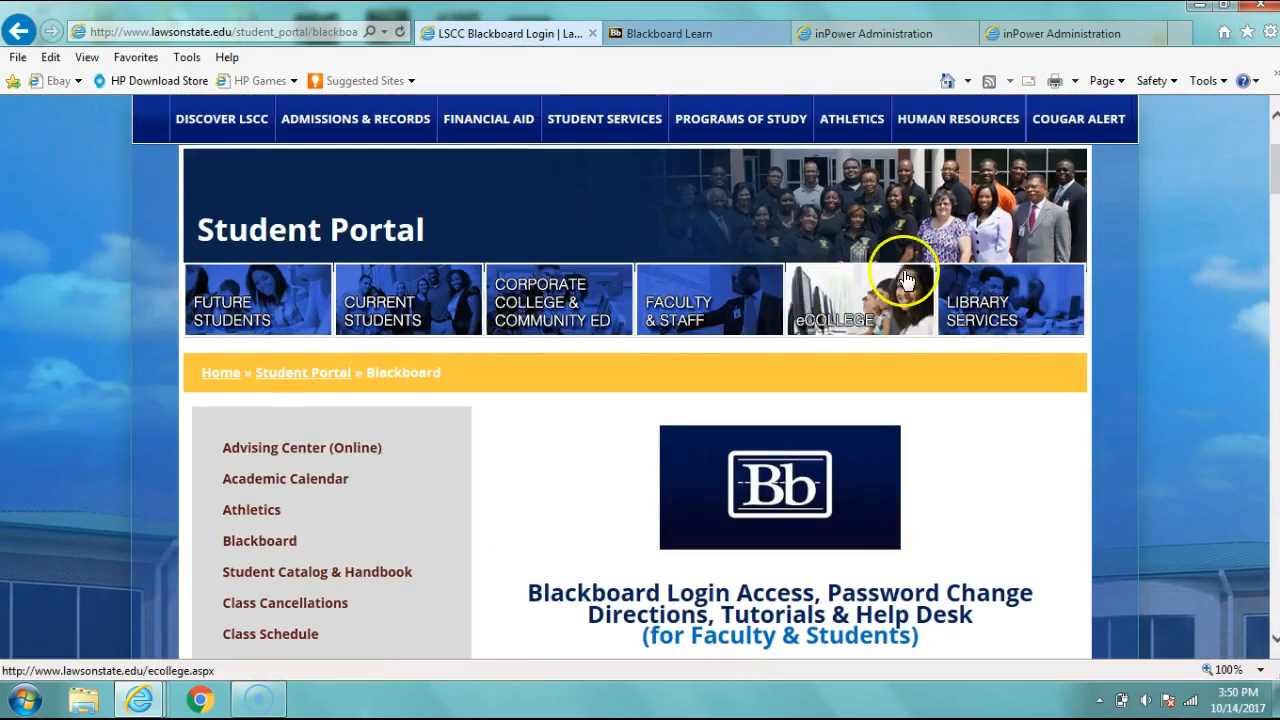
click(820, 297)
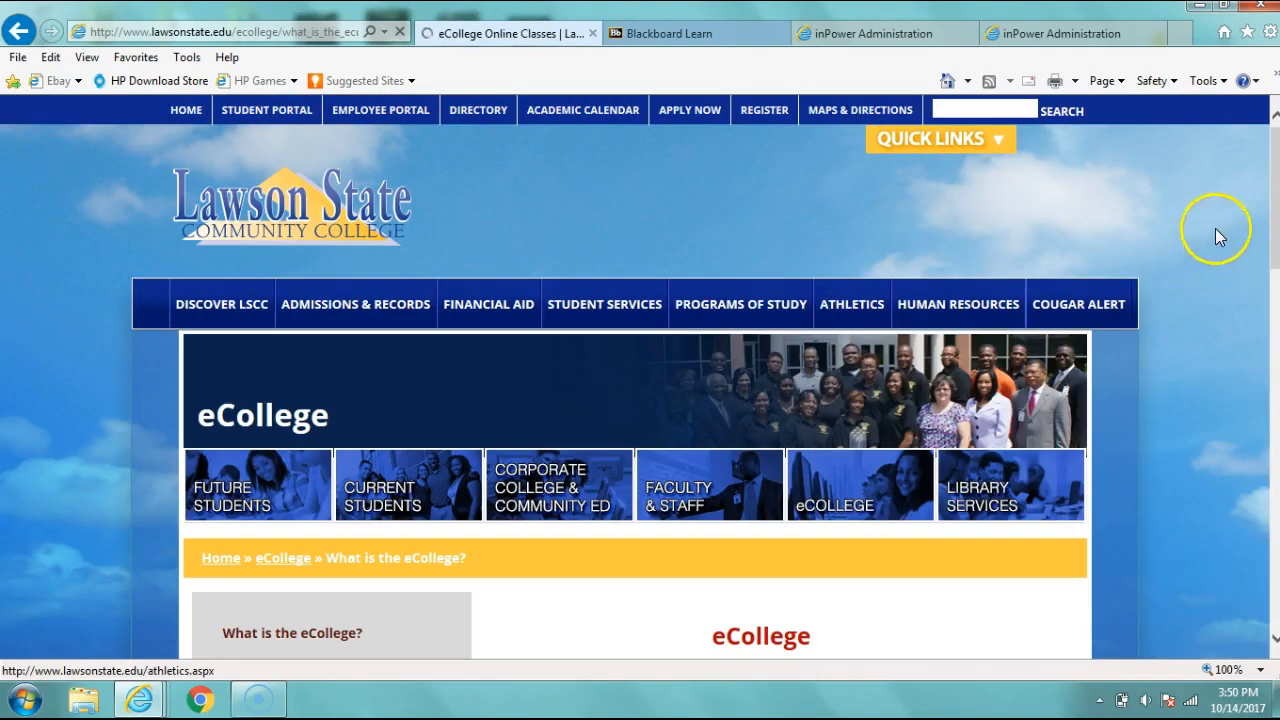
scroll(1257, 195, down, 3)
scroll(1270, 333, down, 2)
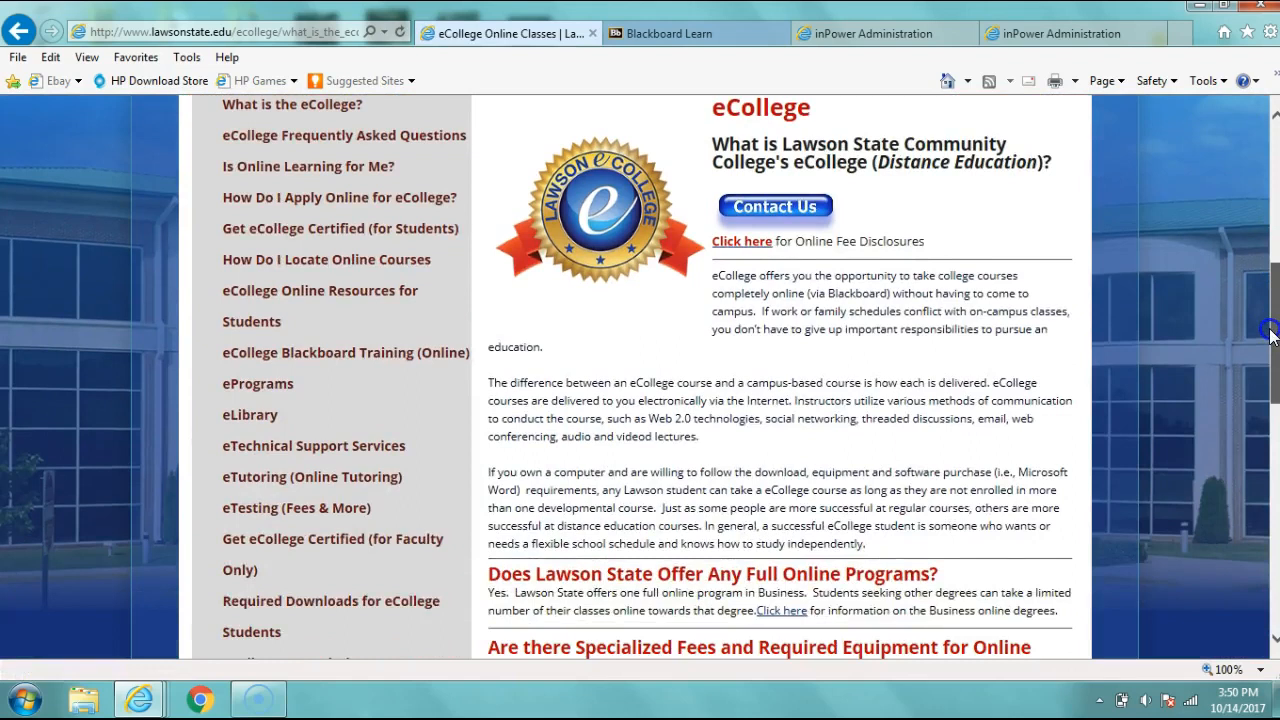
scroll(1270, 333, up, 1)
click(336, 223)
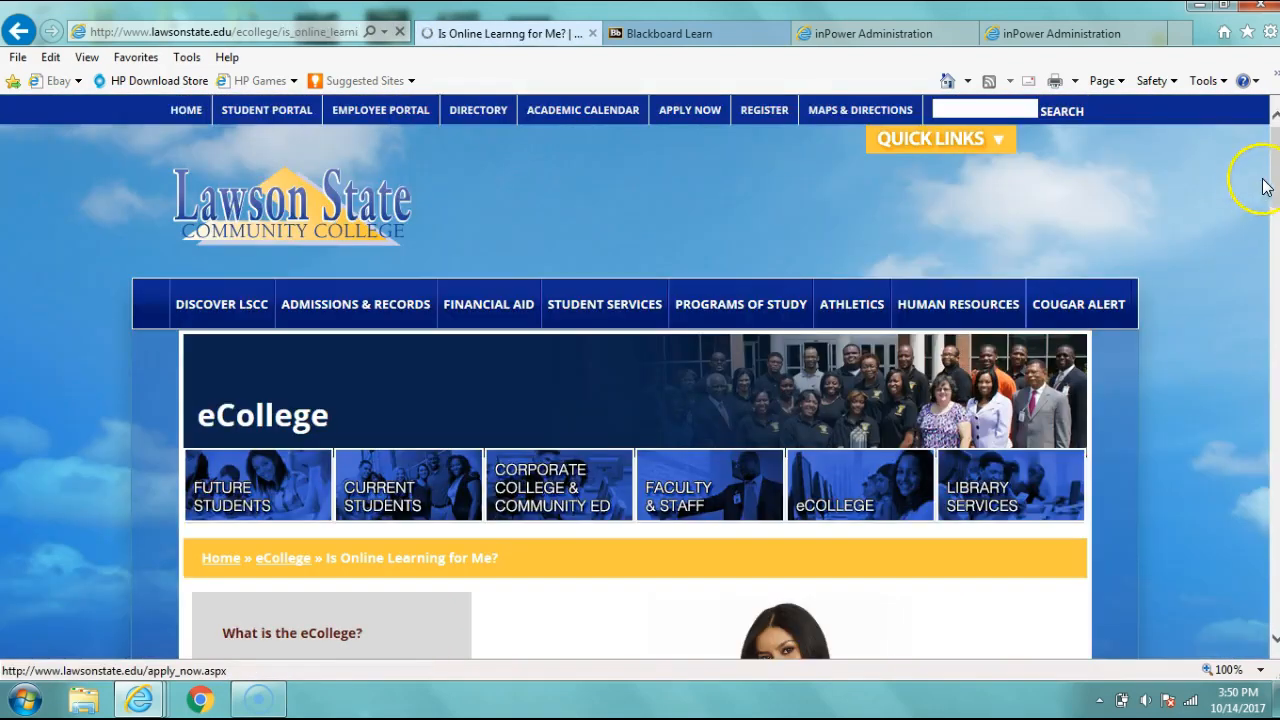
drag(1272, 168, 1260, 214)
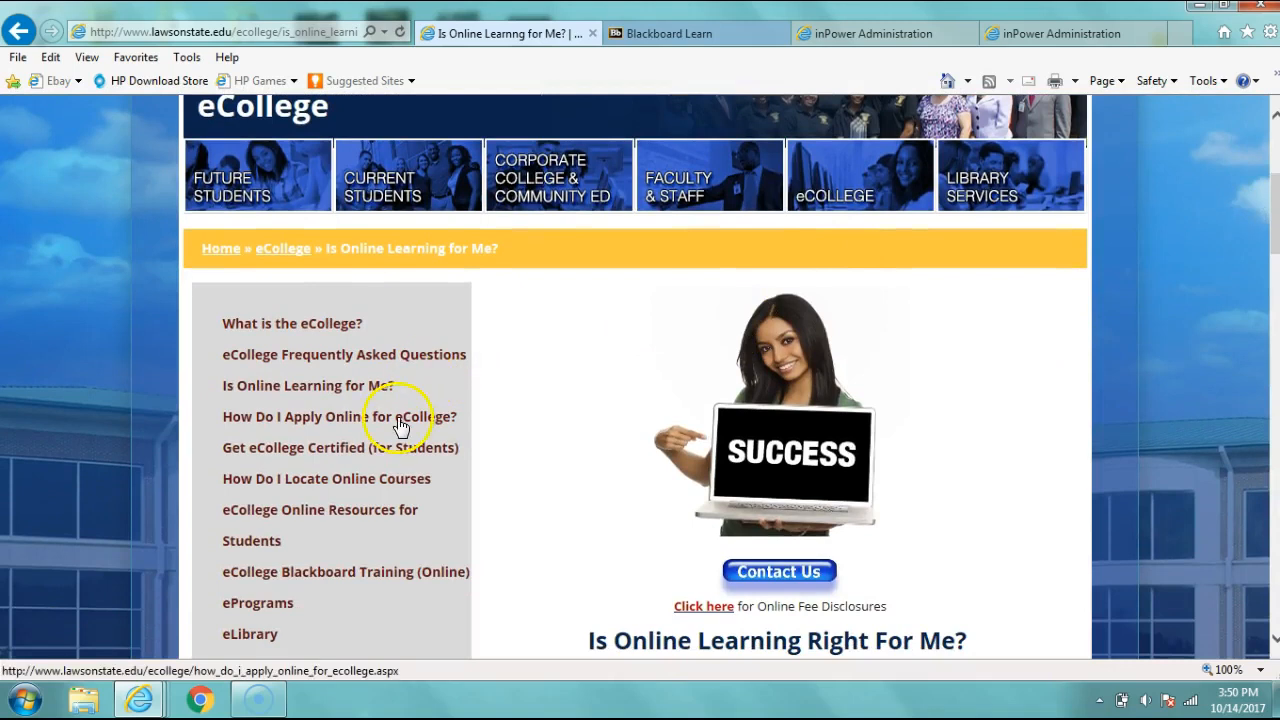
- Open the eCollege Frequently Asked Questions page and its linked YouTube video about an eCollege course
click(366, 356)
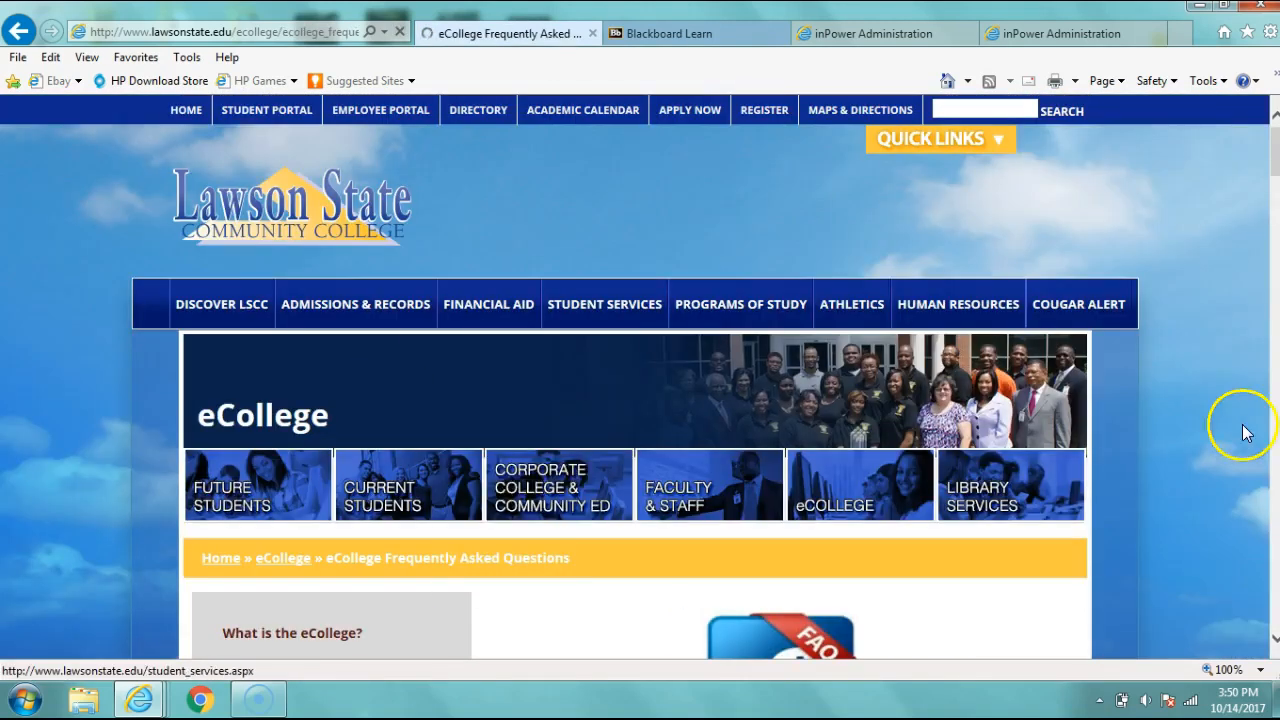
drag(1276, 154, 1265, 243)
click(777, 364)
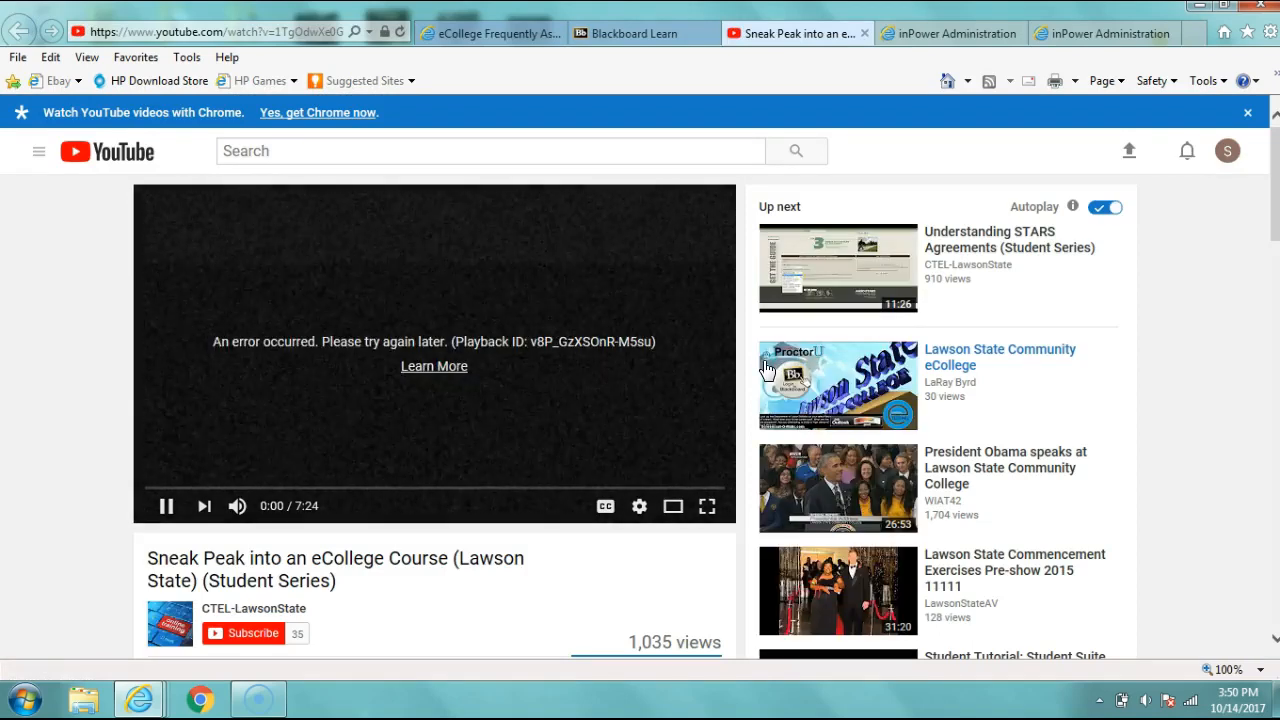
click(17, 33)
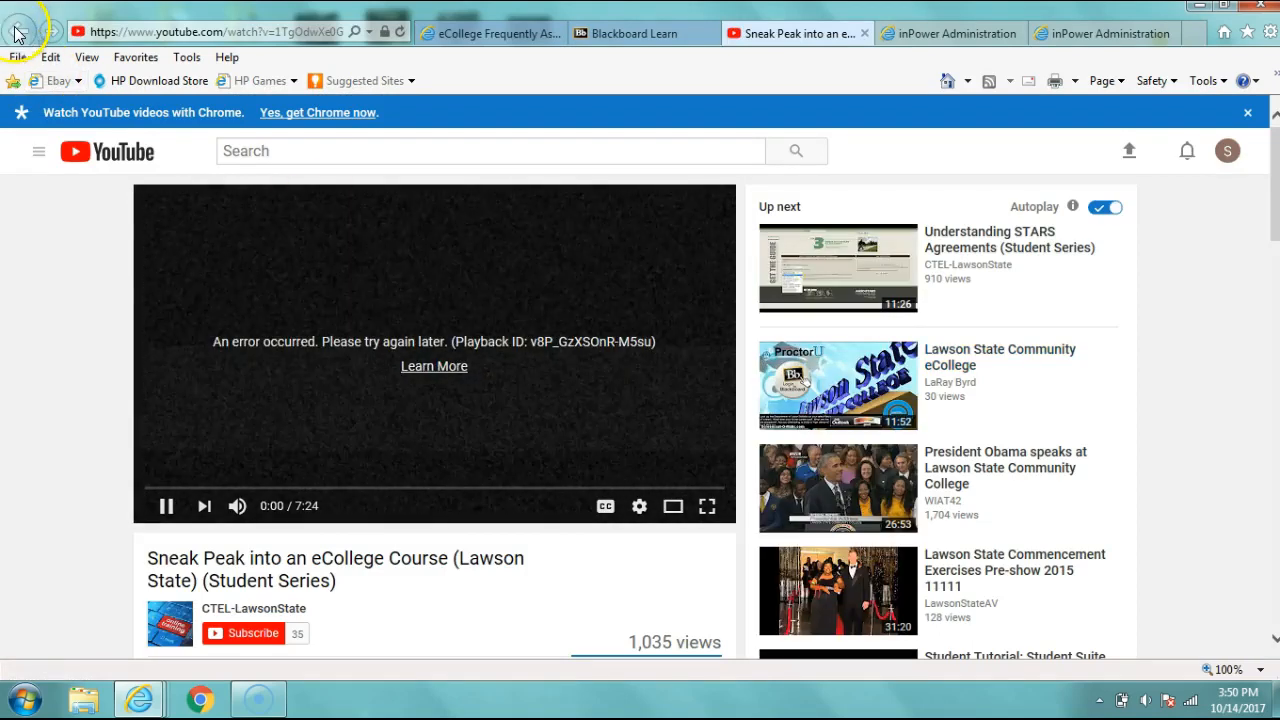
- Glance at the Blackboard Learn login page, then switch to Chrome and open the Lawson State home page
click(628, 40)
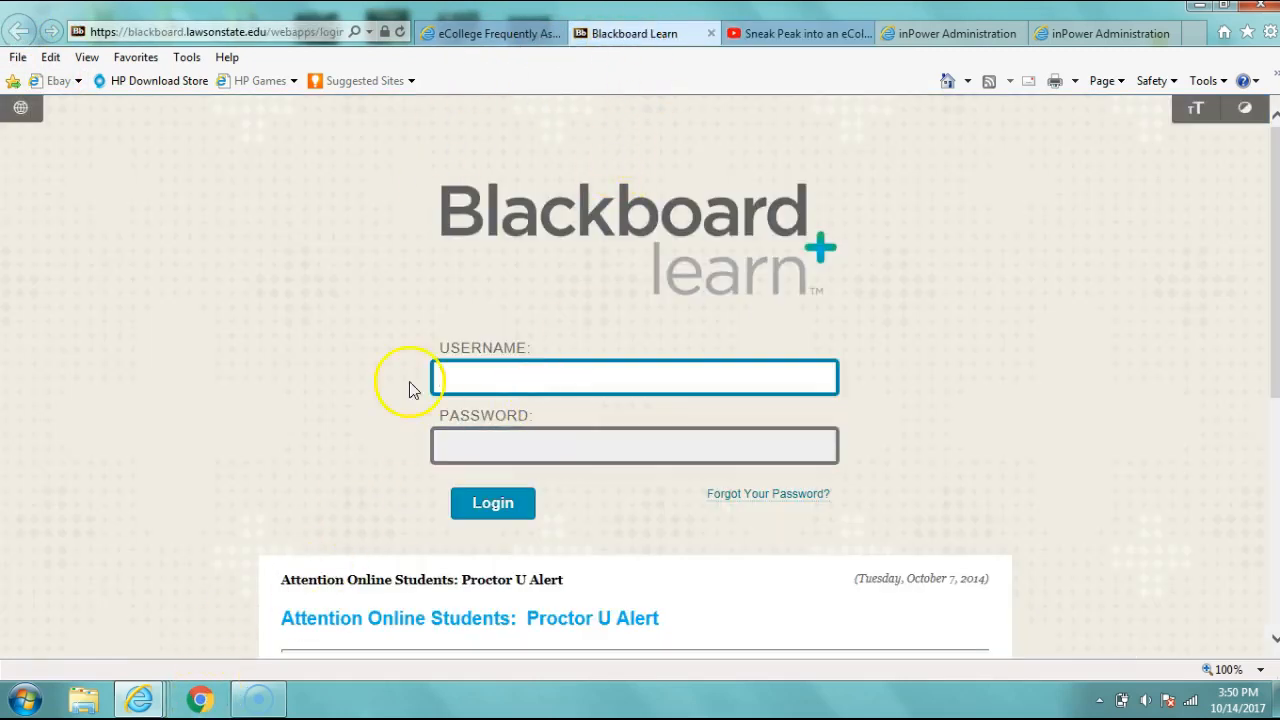
click(198, 705)
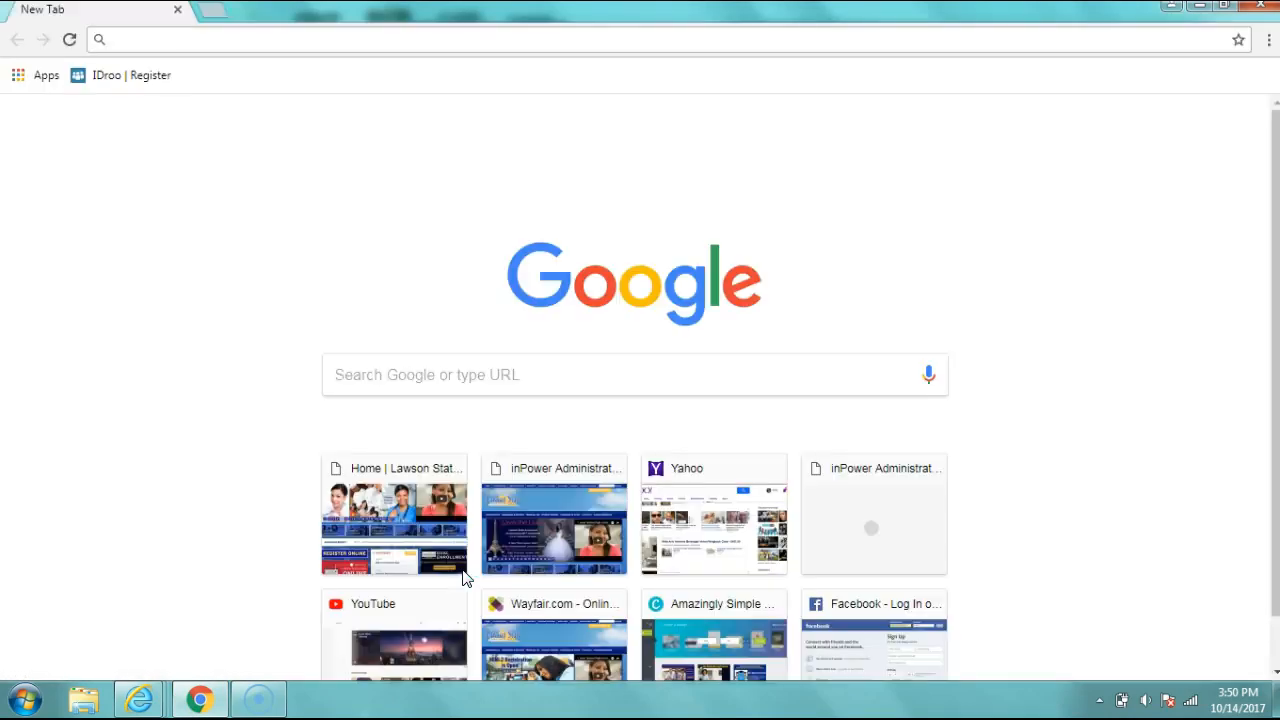
click(486, 565)
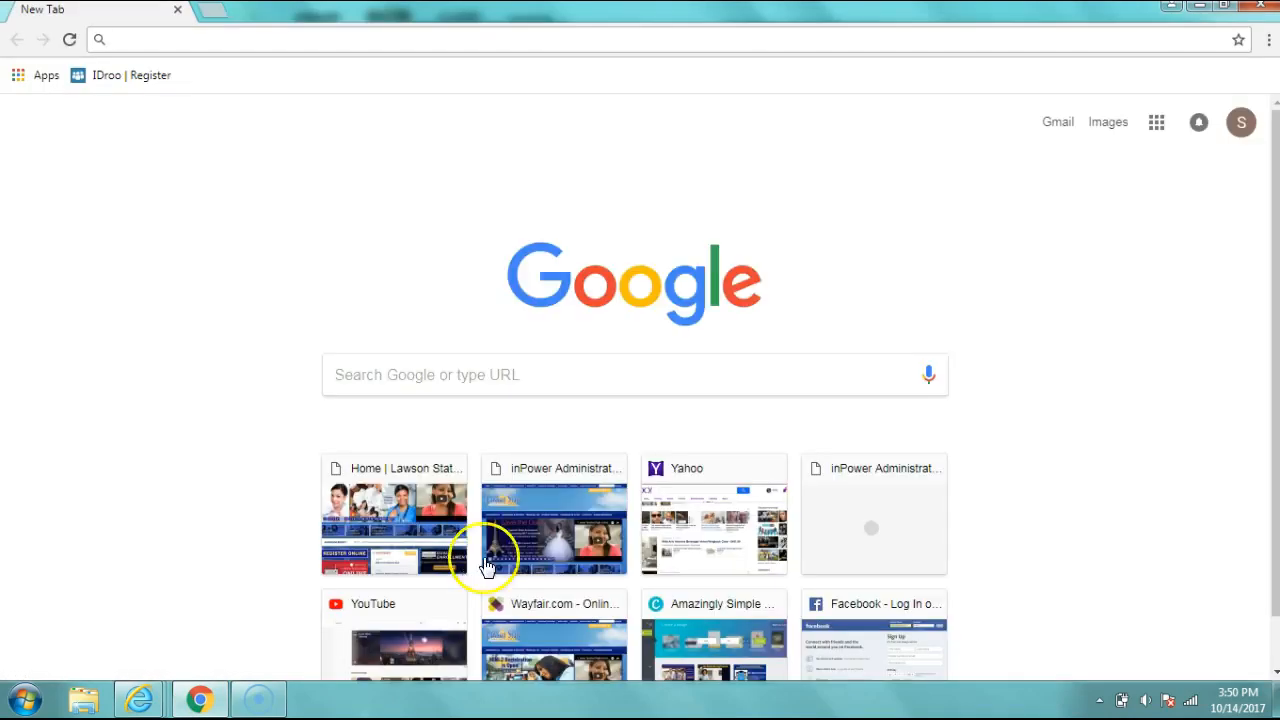
click(393, 510)
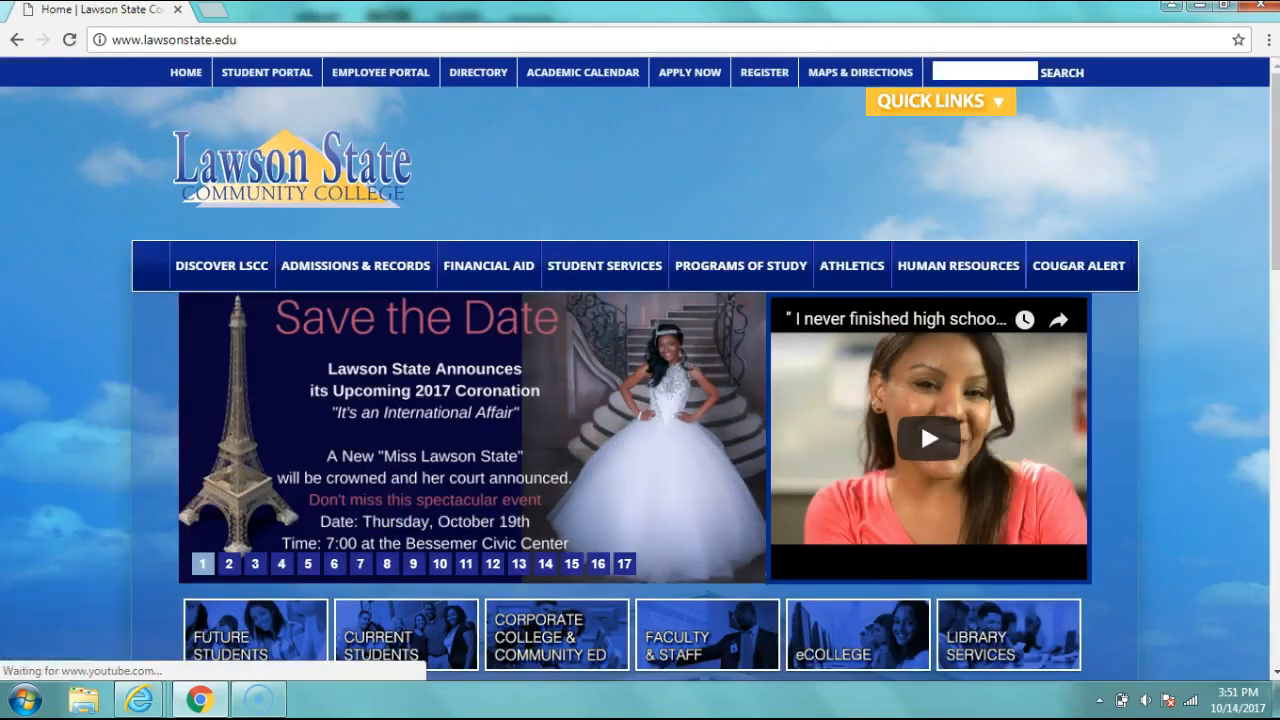
- Open the Employee Portal through the home page's Faculty & Staff tile and go to its Blackboard page
click(1273, 100)
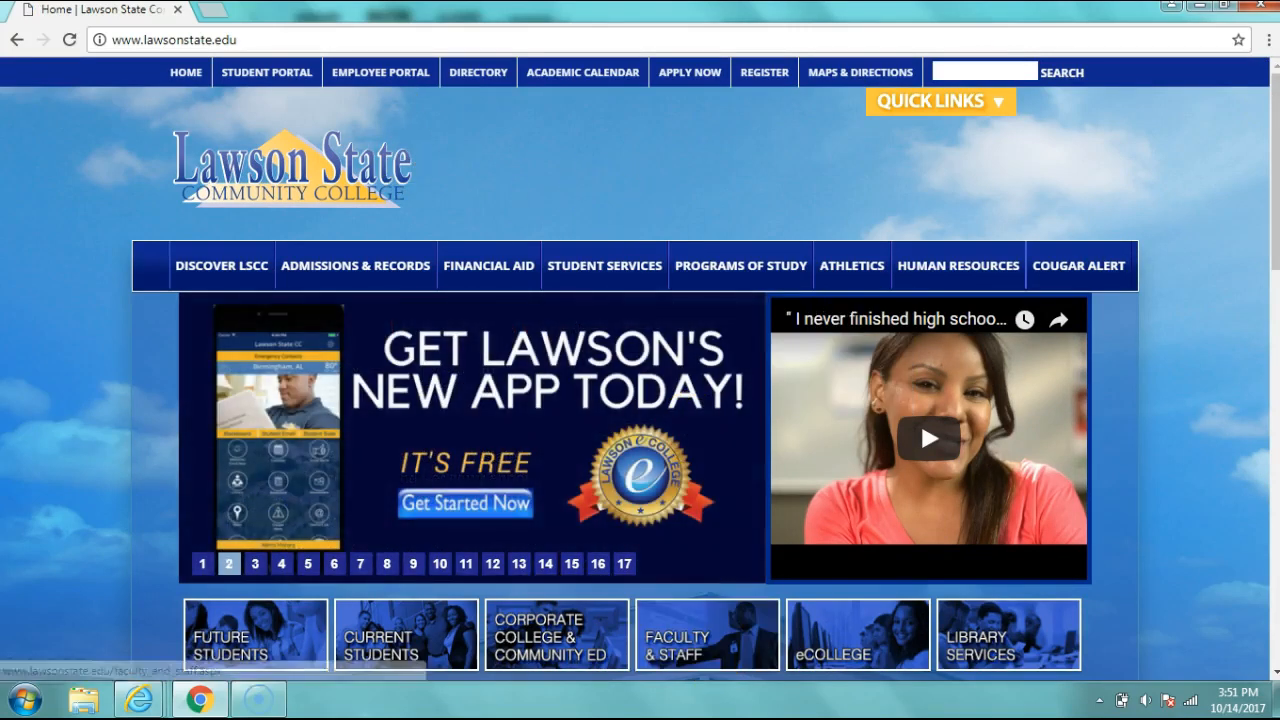
drag(1260, 251, 1268, 340)
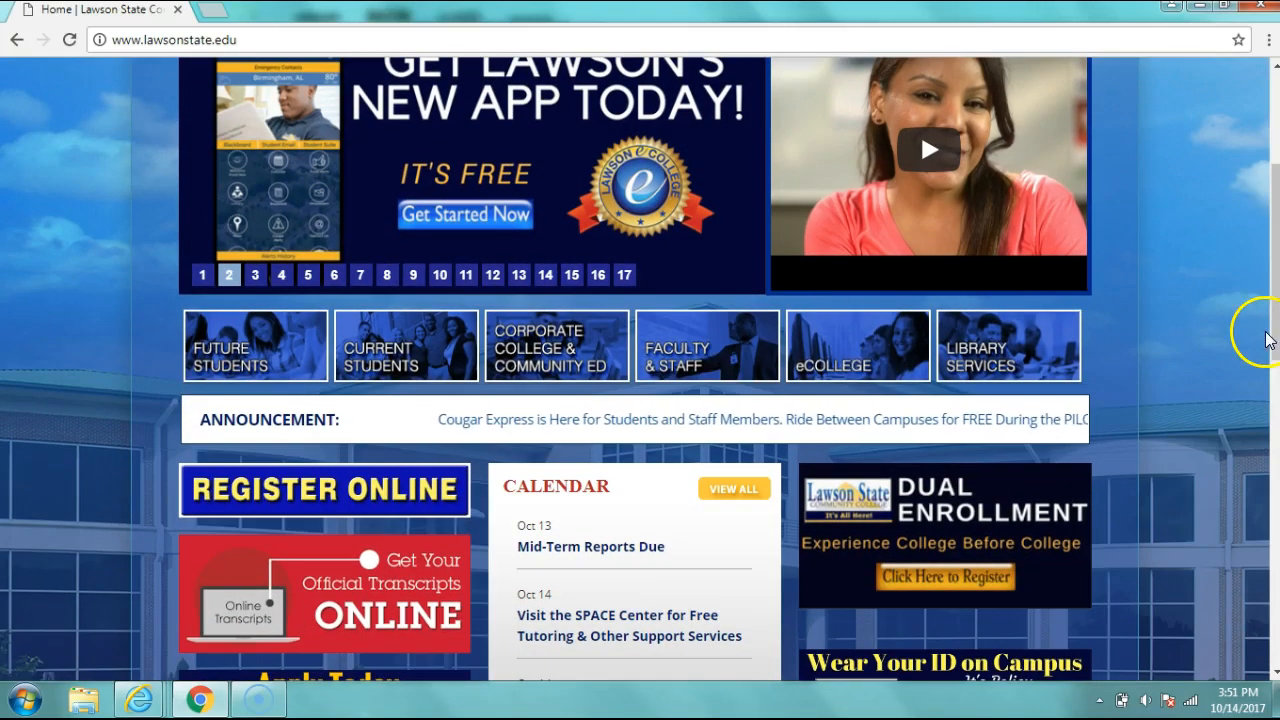
click(697, 358)
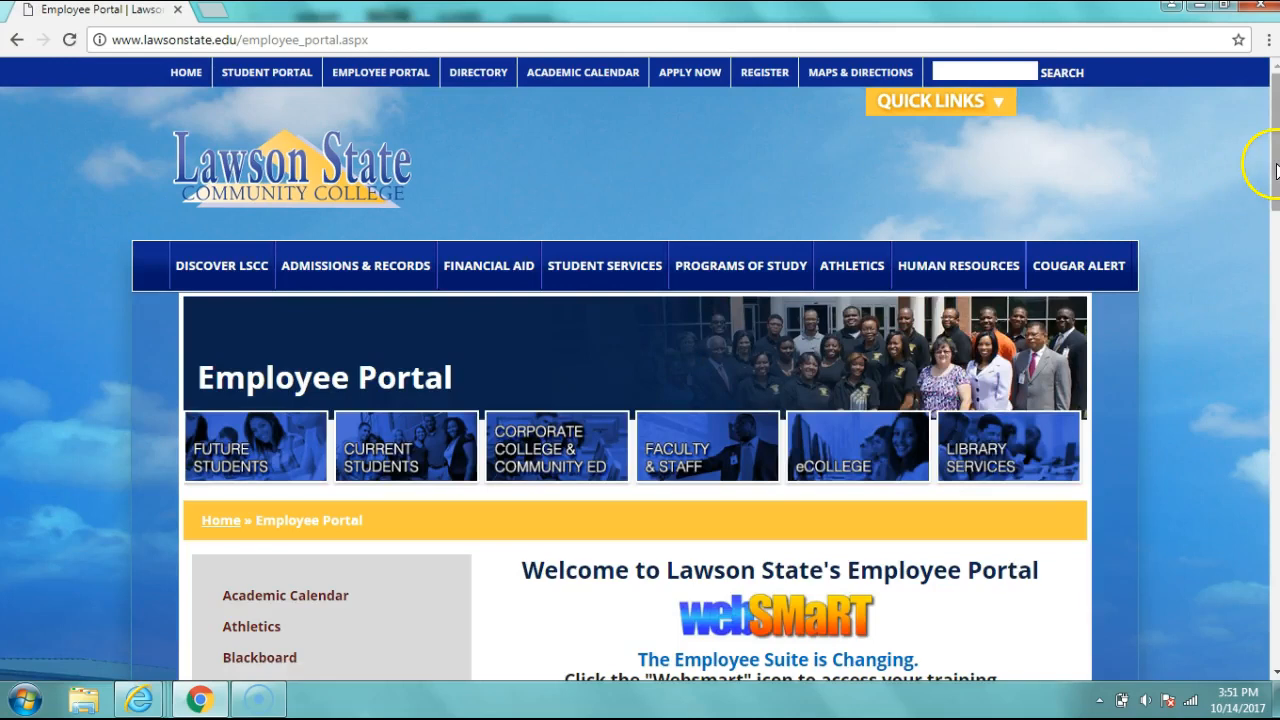
scroll(1263, 277, down, 5)
scroll(1263, 282, down, 2)
scroll(1257, 323, up, 1)
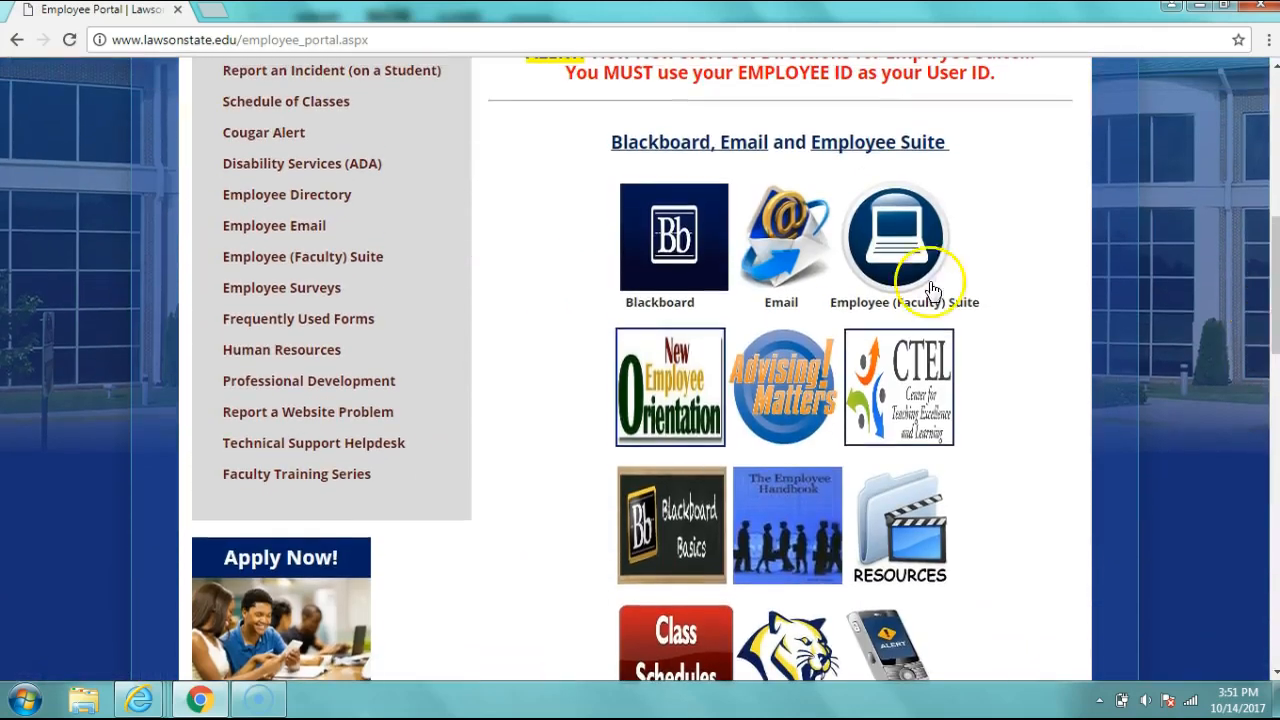
click(671, 234)
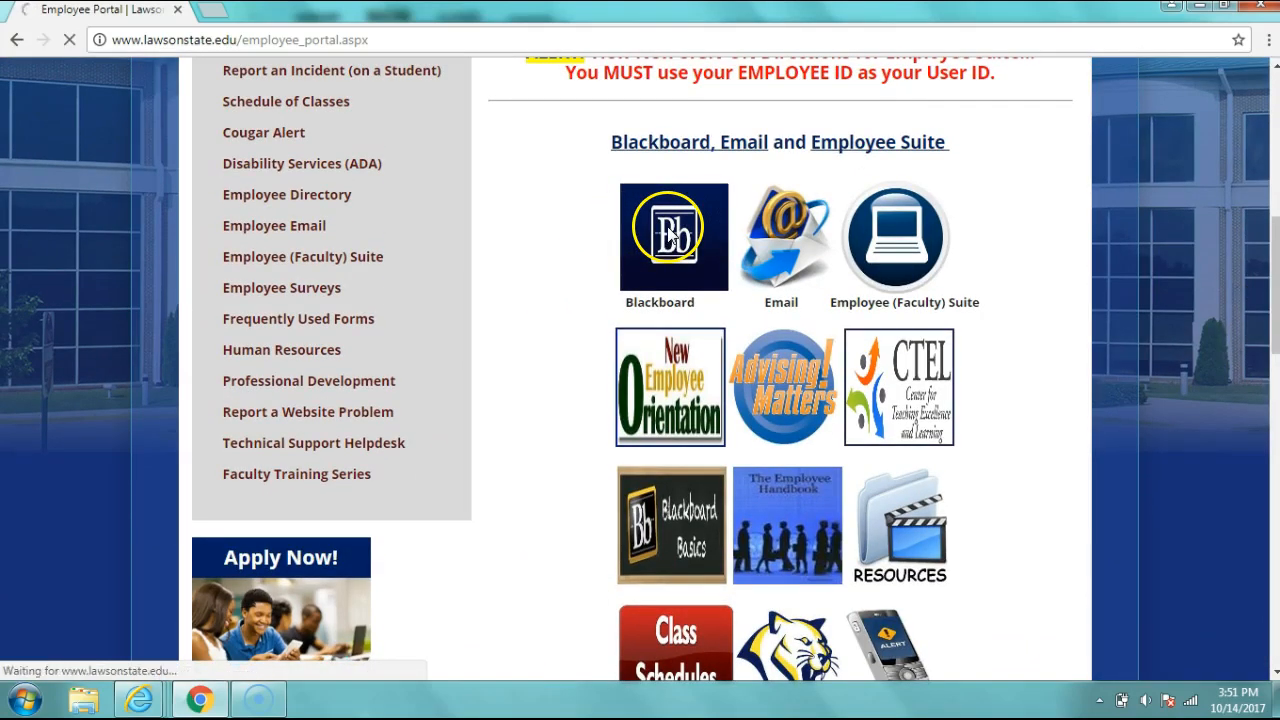
- Follow the Login to Blackboard link to the Blackboard Learn login page, then close that page
drag(1265, 140, 1275, 192)
click(629, 505)
click(763, 449)
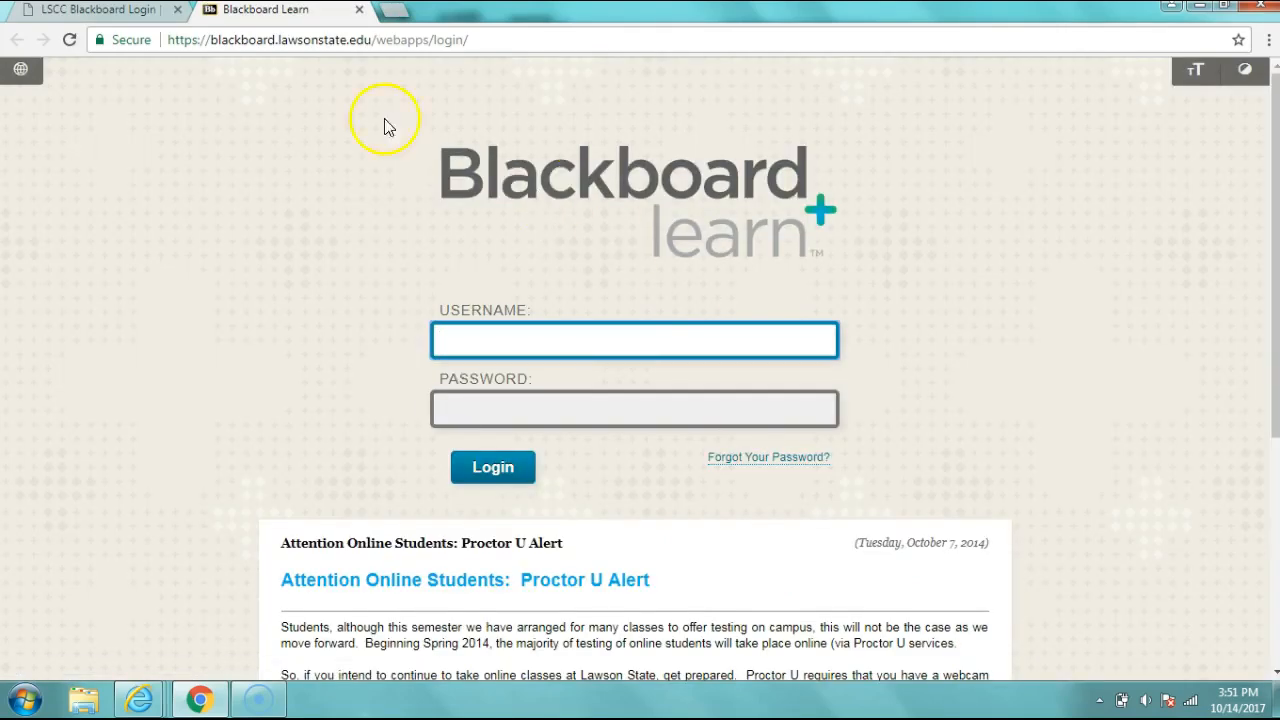
click(359, 11)
- Play the first few seconds of the embedded "Logging into Blackboard (Student Series)" video and pause it
drag(1272, 190, 1275, 253)
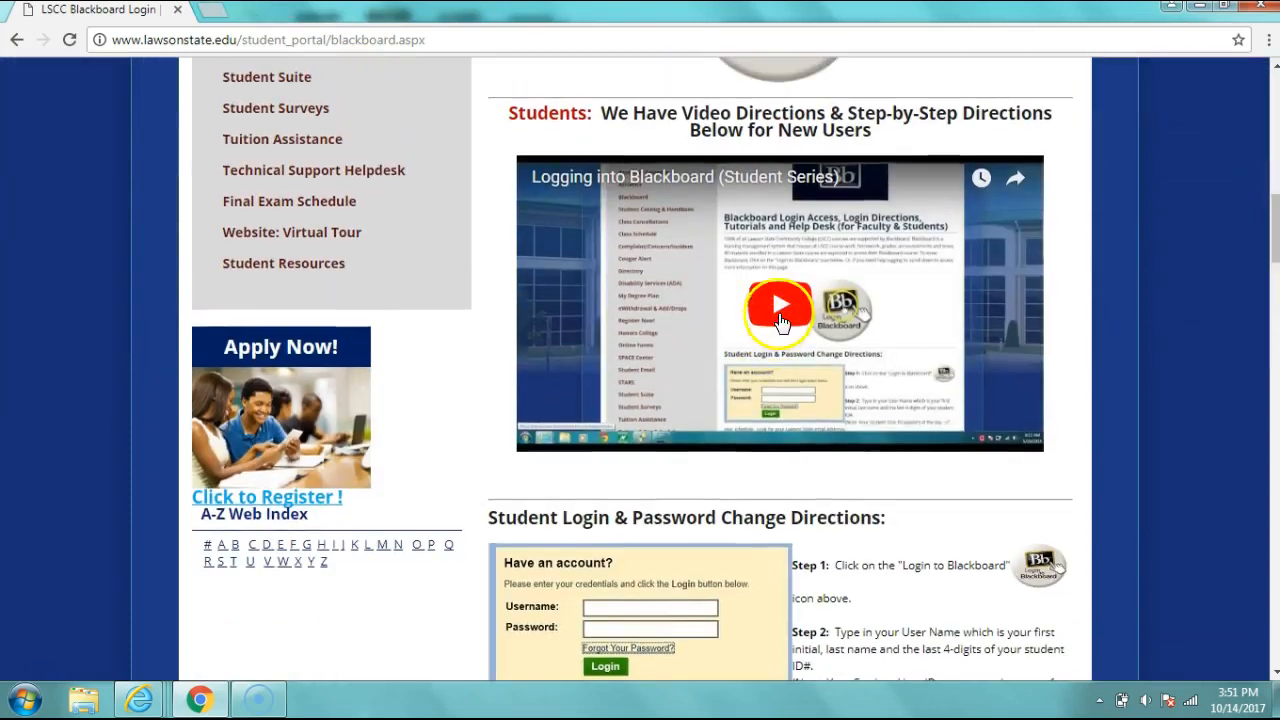
click(782, 304)
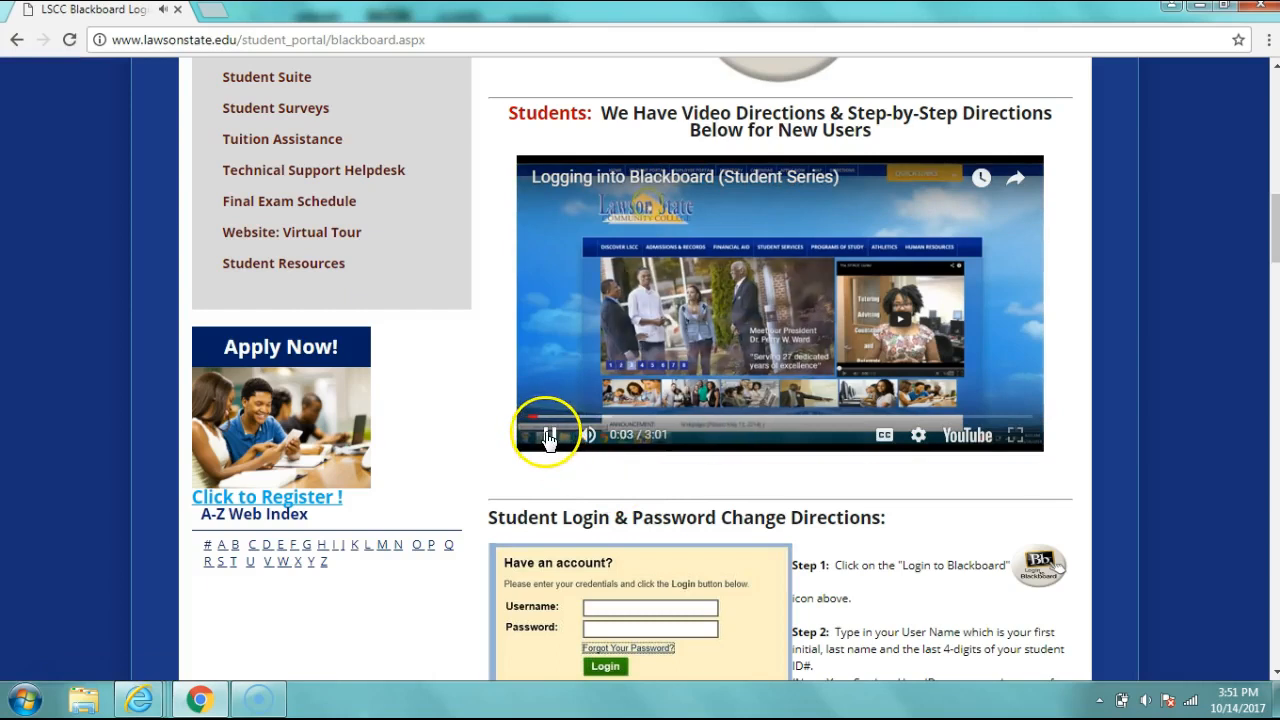
click(549, 438)
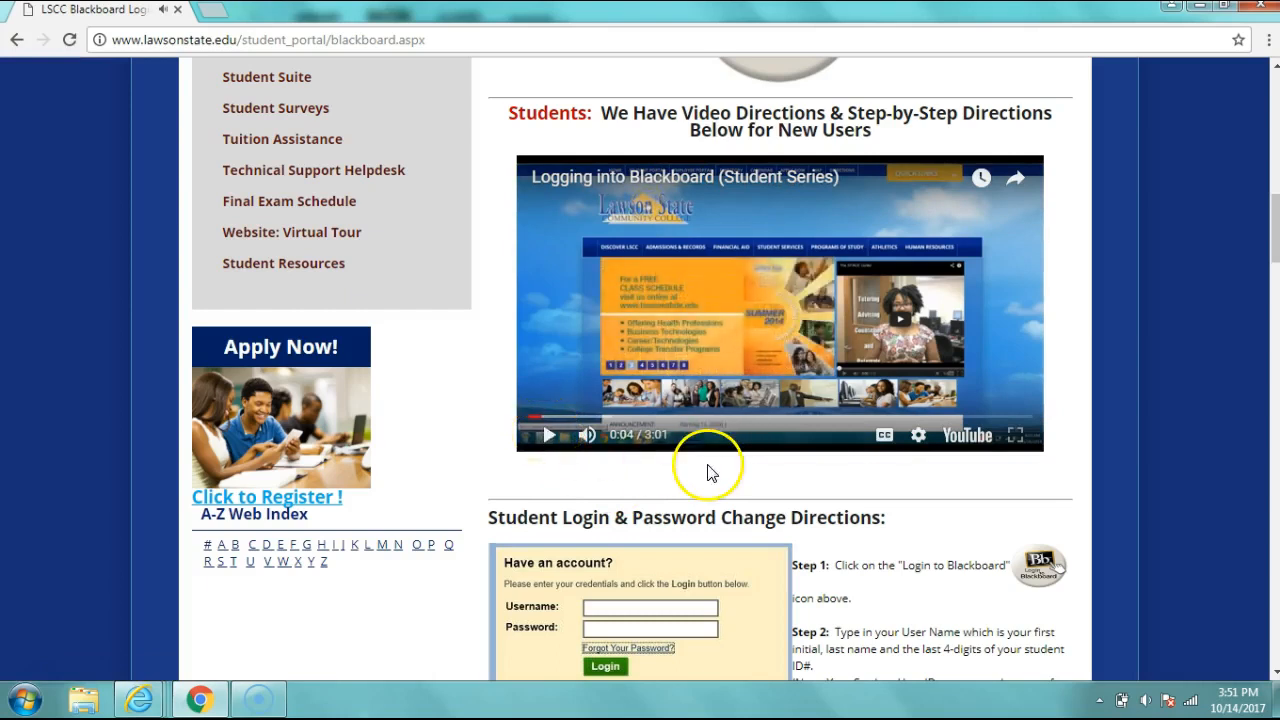
- Skip the Blackboard login video ahead to 2:58, play it to the end, and return to the start of the page
click(1011, 418)
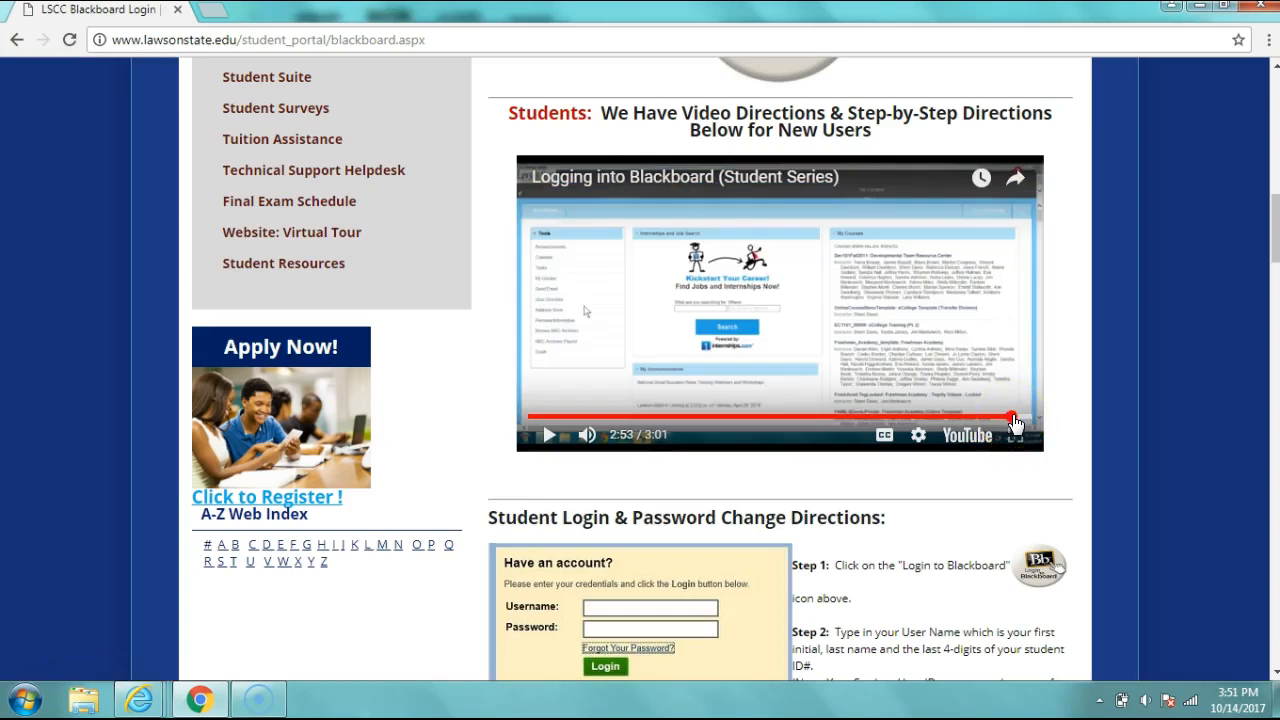
drag(1012, 418, 1025, 418)
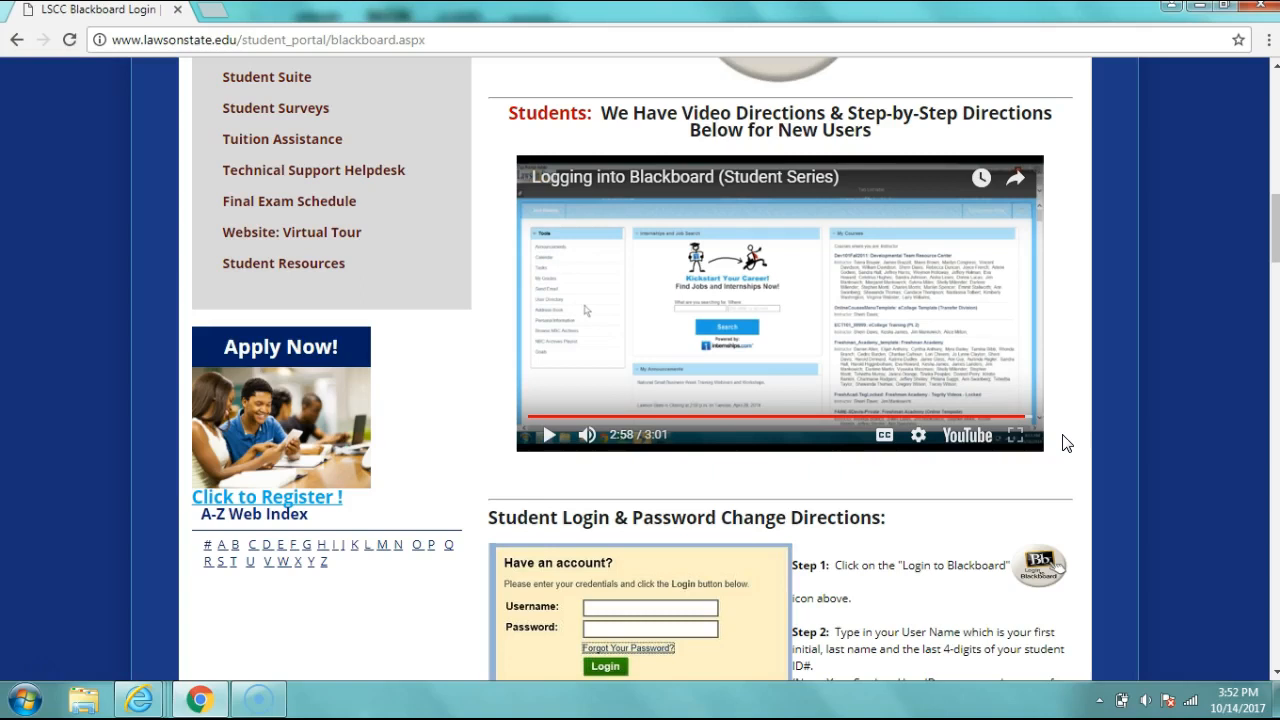
click(549, 436)
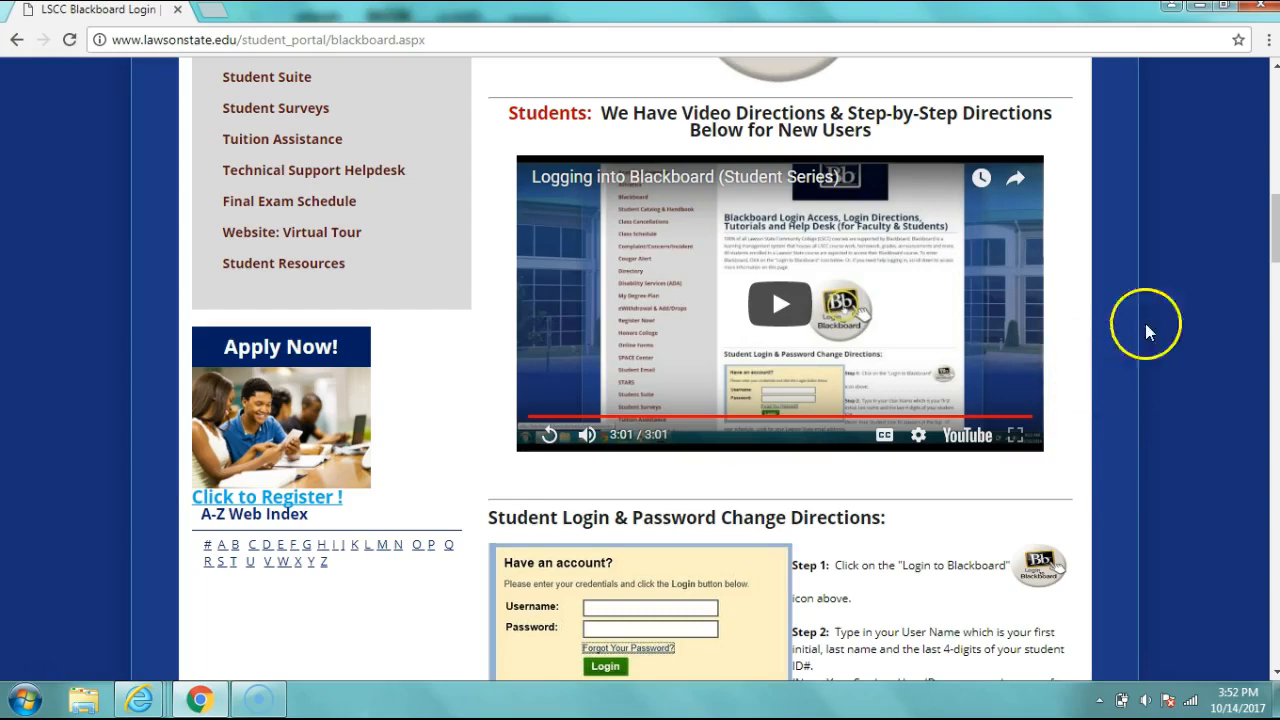
drag(1274, 240, 1274, 123)
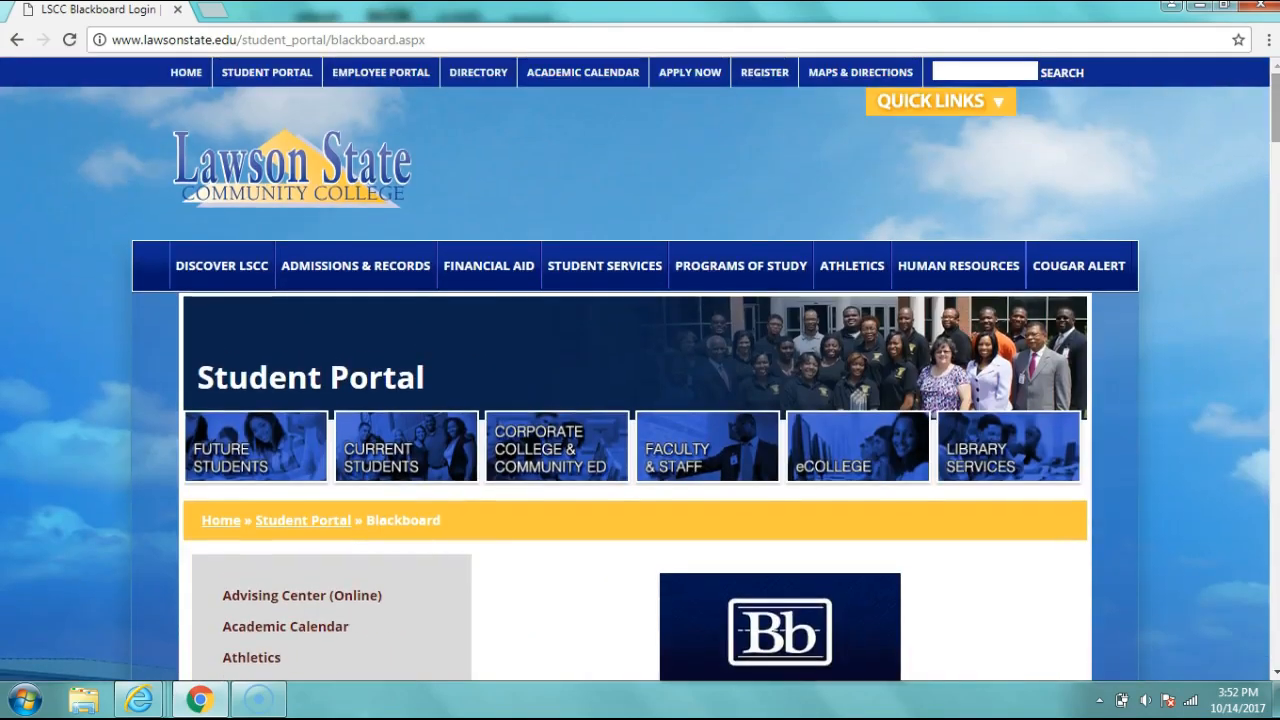